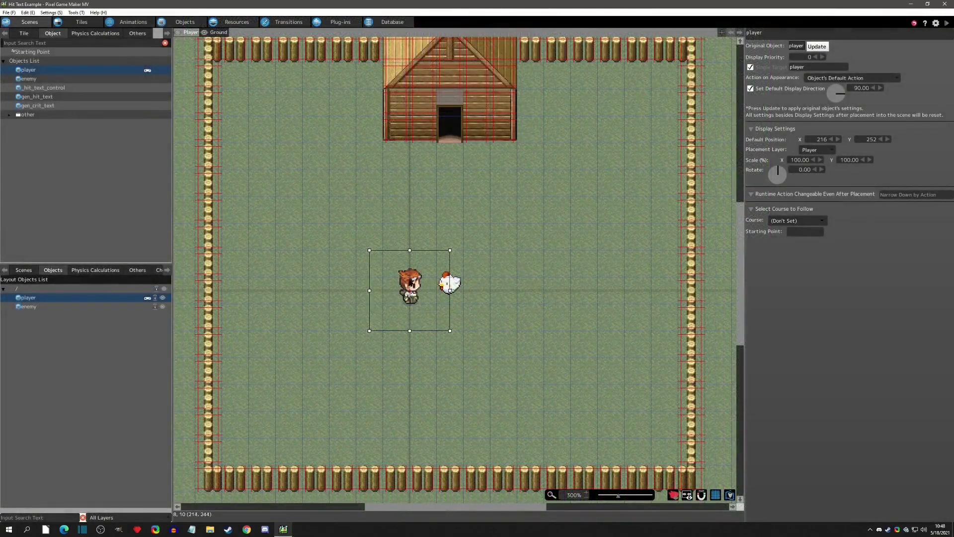
# Switch to the Objects tab to display the player object's state graph
pyautogui.click(185, 21)
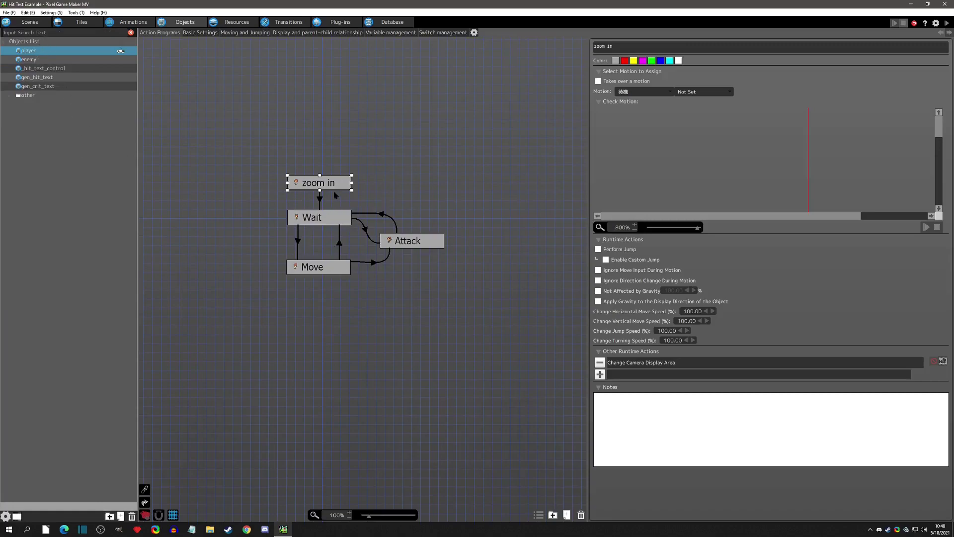
# Inspect the player's Attack state and stats, then select the enemy object (100 HP, 0.30 s invincibility)
pyautogui.click(419, 243)
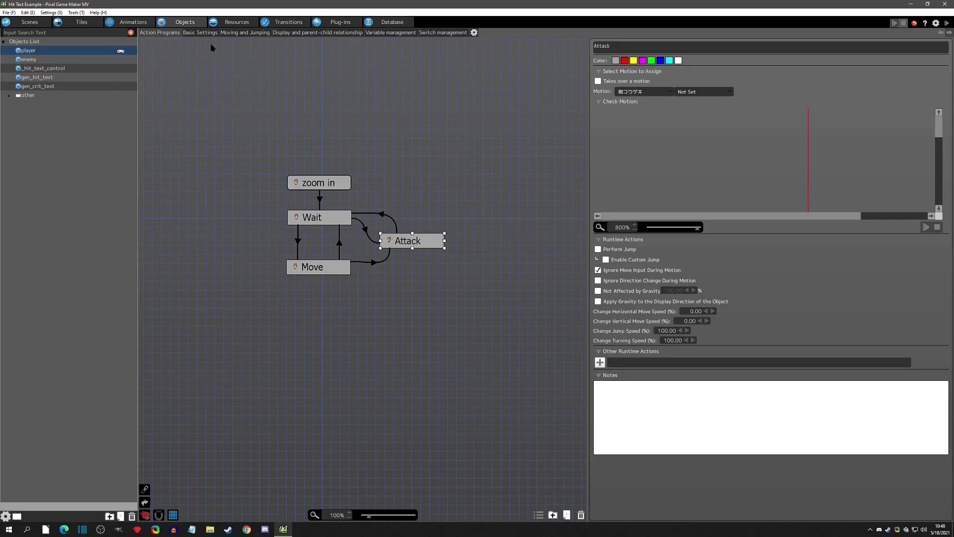
pyautogui.click(201, 32)
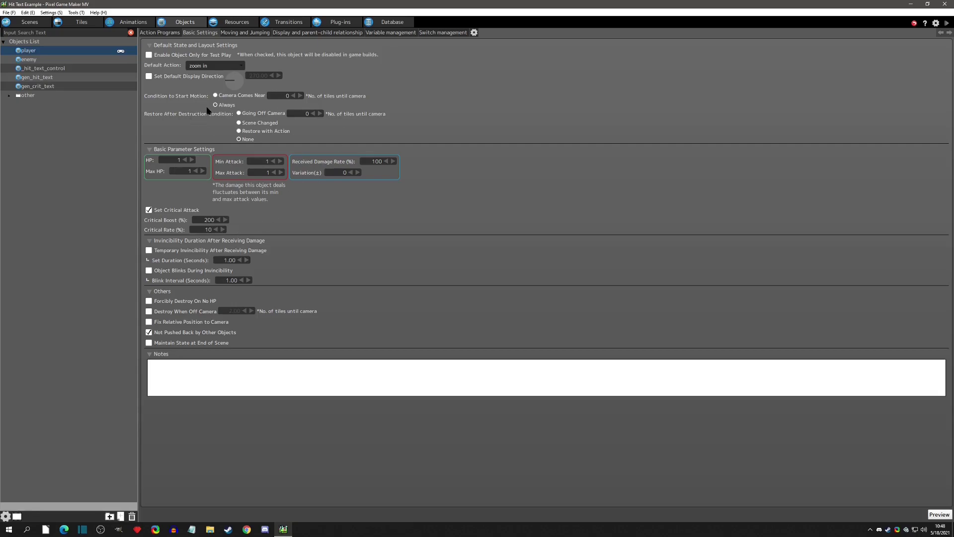
pyautogui.click(41, 60)
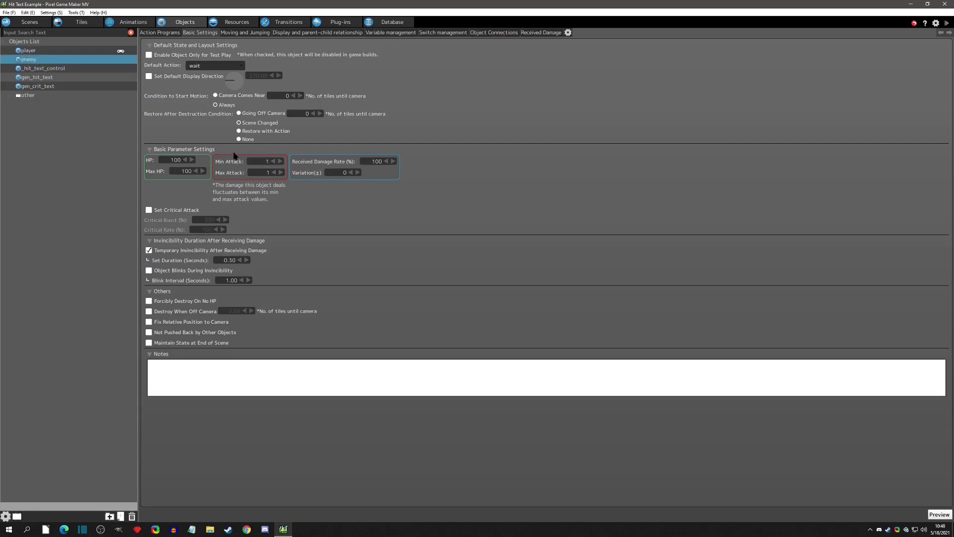
# Review the enemy's program and stats, then show the hit entry: 100% damage rate, 5% critical
pyautogui.click(160, 33)
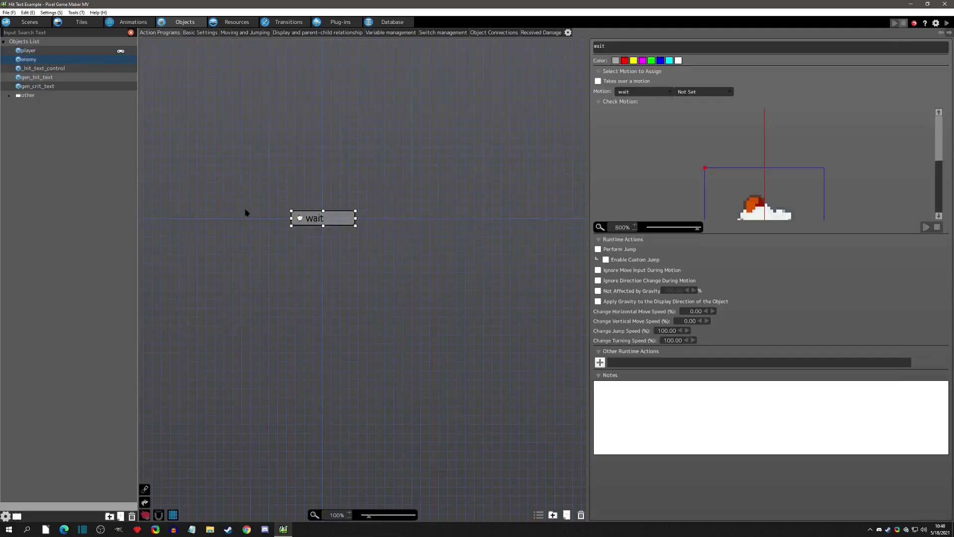
pyautogui.click(199, 33)
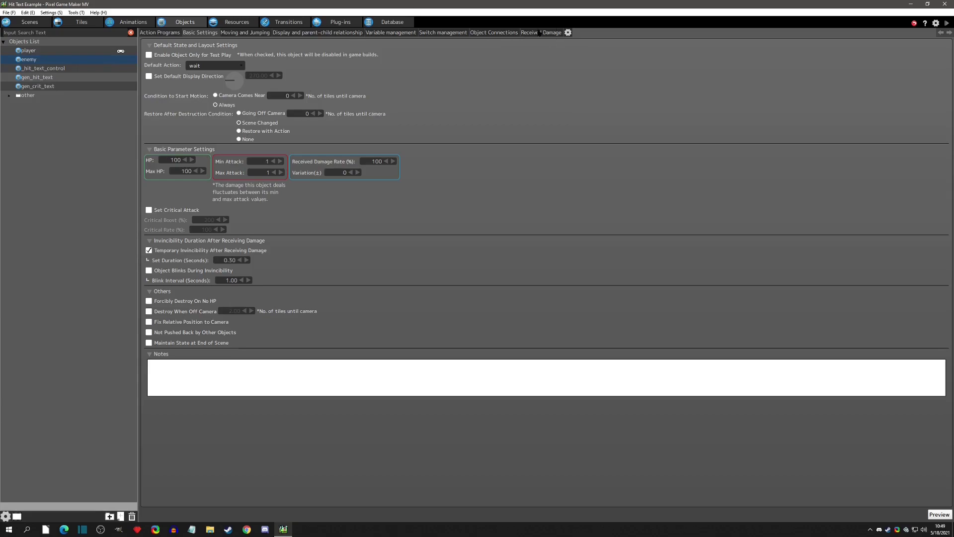
pyautogui.click(541, 33)
pyautogui.click(181, 57)
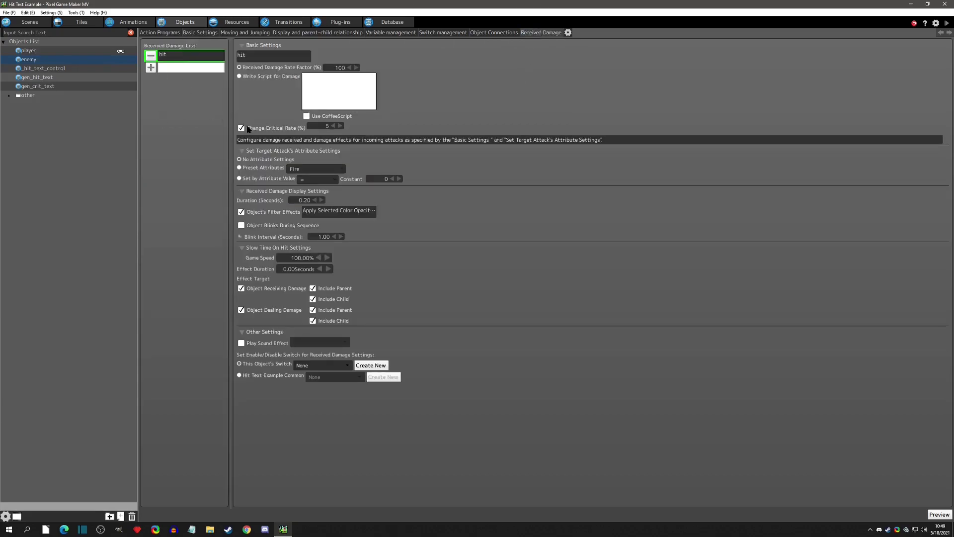
# Check and close the hit entry's filter effect, then view the enemy's hit_text_control connection
pyautogui.click(336, 210)
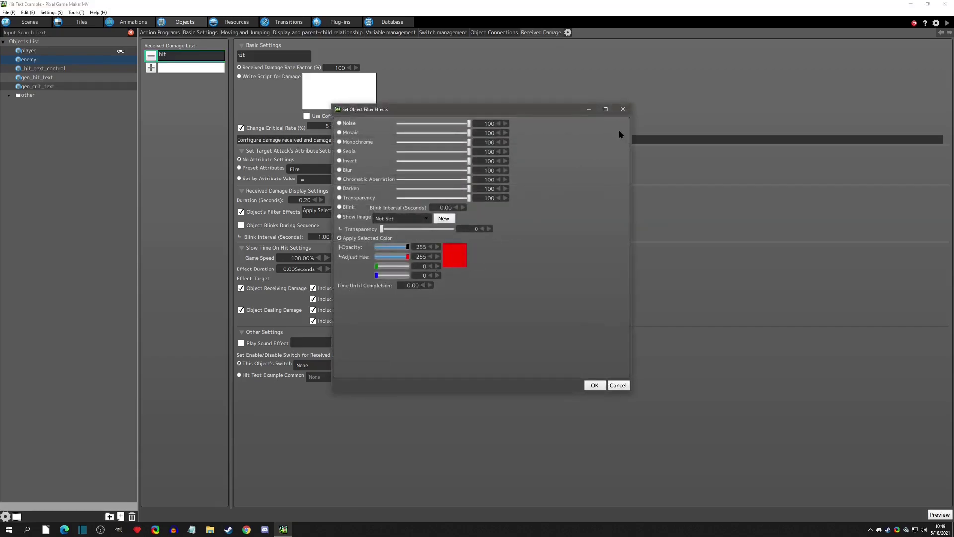
pyautogui.click(623, 109)
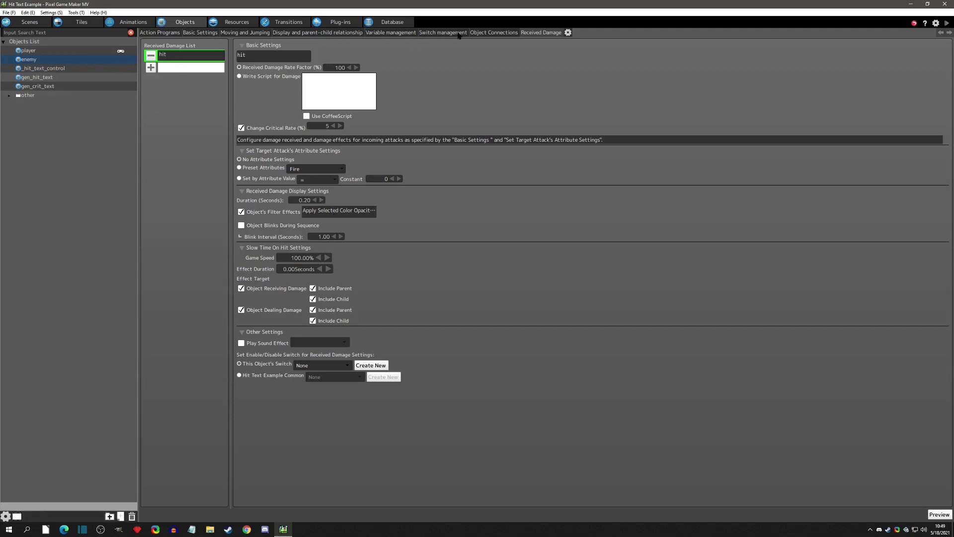
pyautogui.click(502, 34)
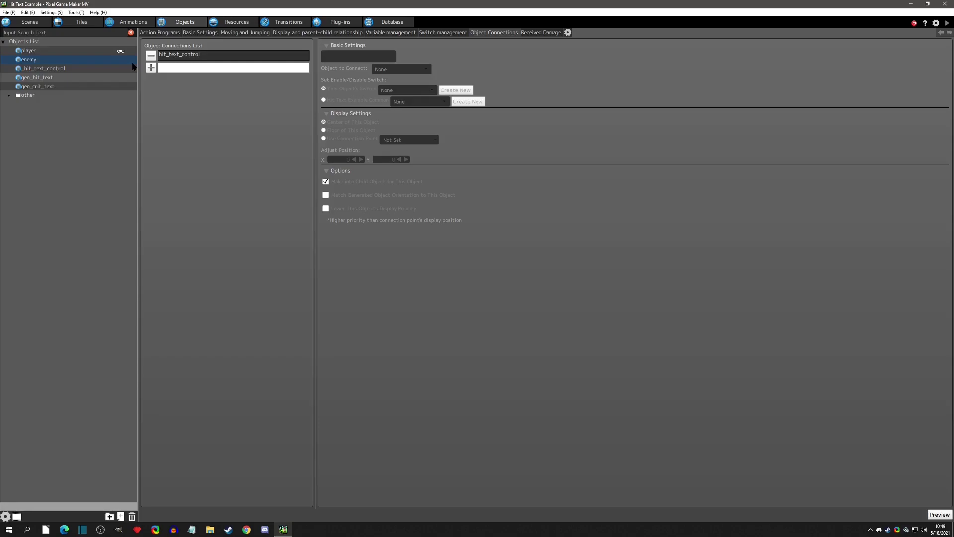
# Select _hit_text_control, compare against the enemy's switches, then return to _hit_text_control's action program
pyautogui.click(59, 68)
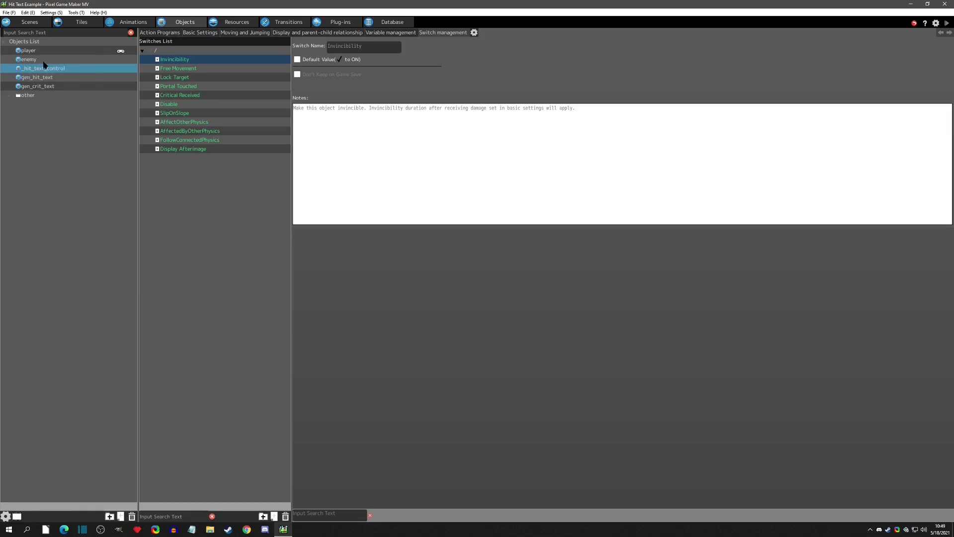
pyautogui.click(43, 59)
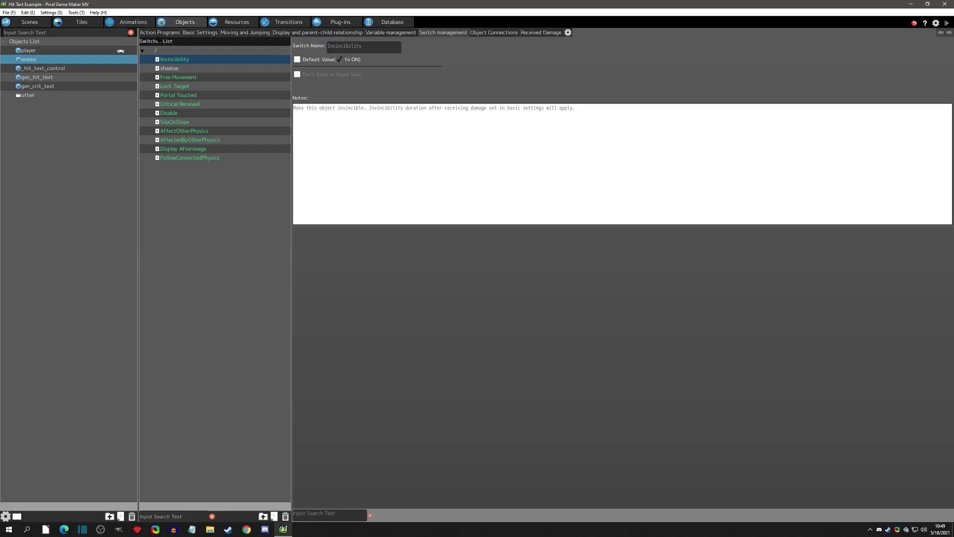
pyautogui.click(39, 69)
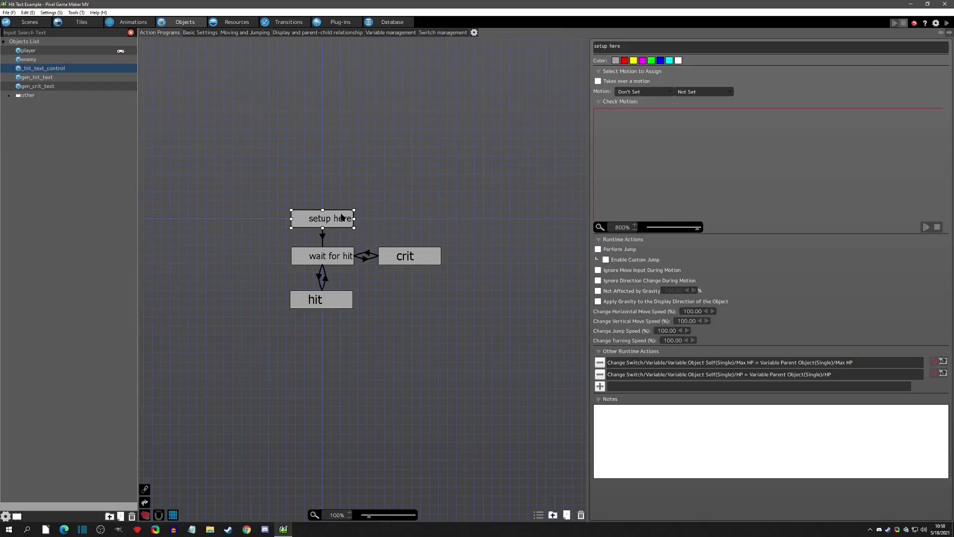
# Open the setup action copying Max HP, confirming Parent Object and Max HP as its source
pyautogui.click(707, 367)
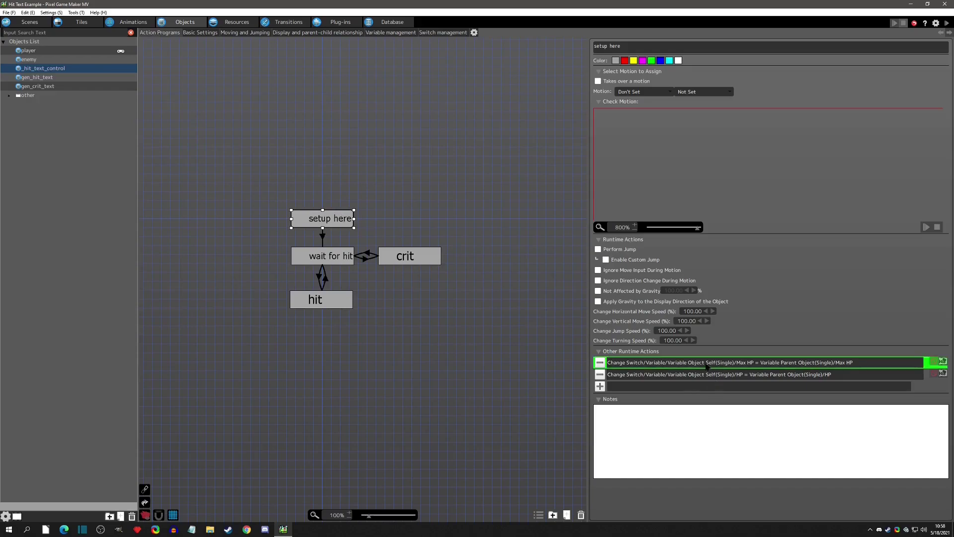
pyautogui.doubleClick(708, 367)
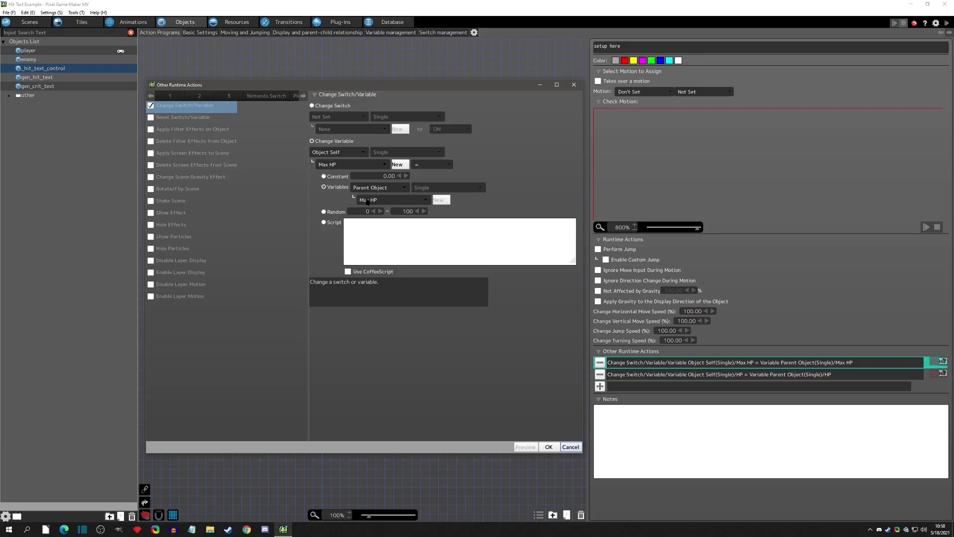
pyautogui.click(403, 188)
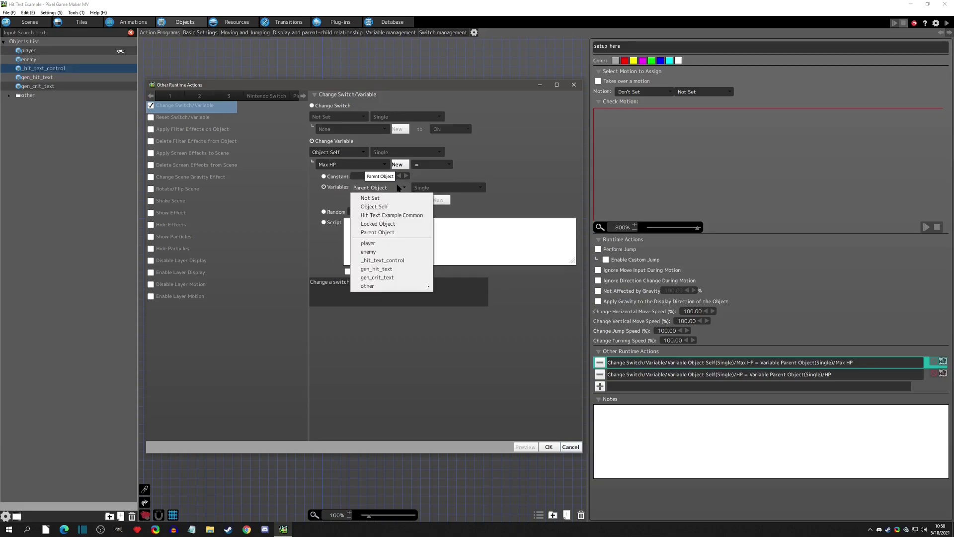
pyautogui.click(377, 232)
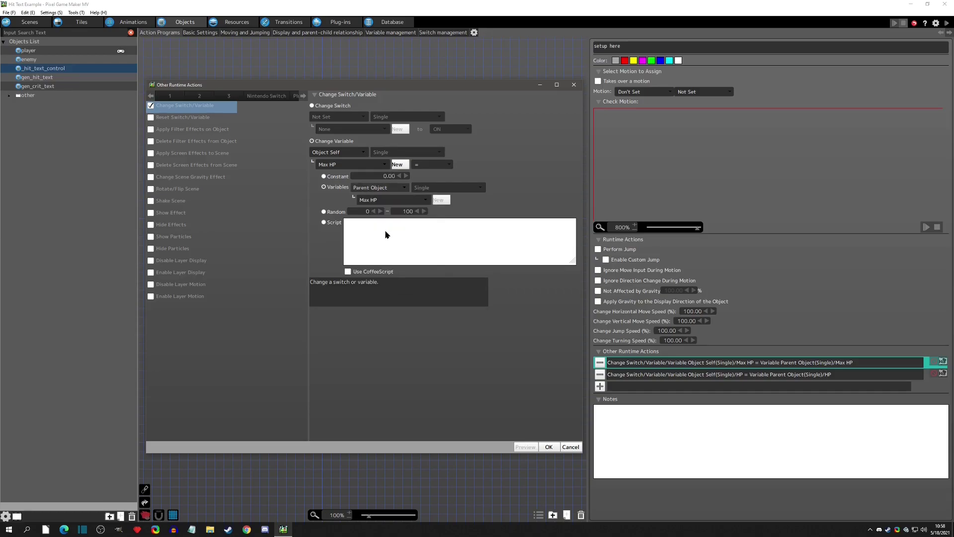
pyautogui.click(389, 201)
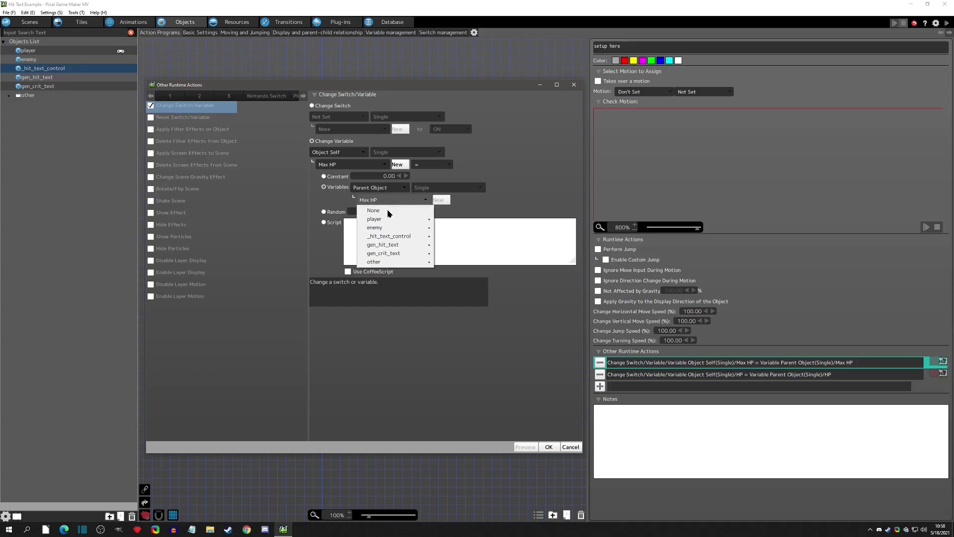
pyautogui.moveTo(388, 220)
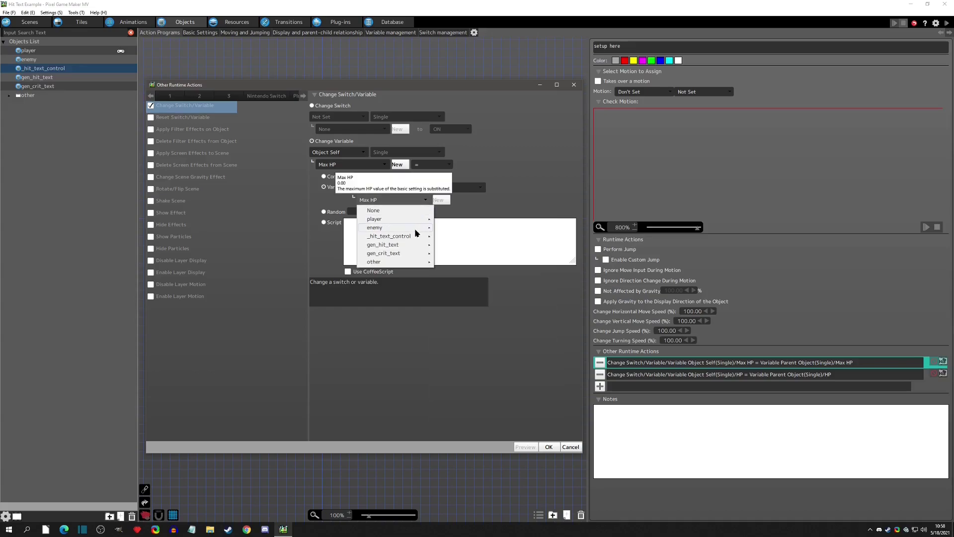
pyautogui.moveTo(400, 247)
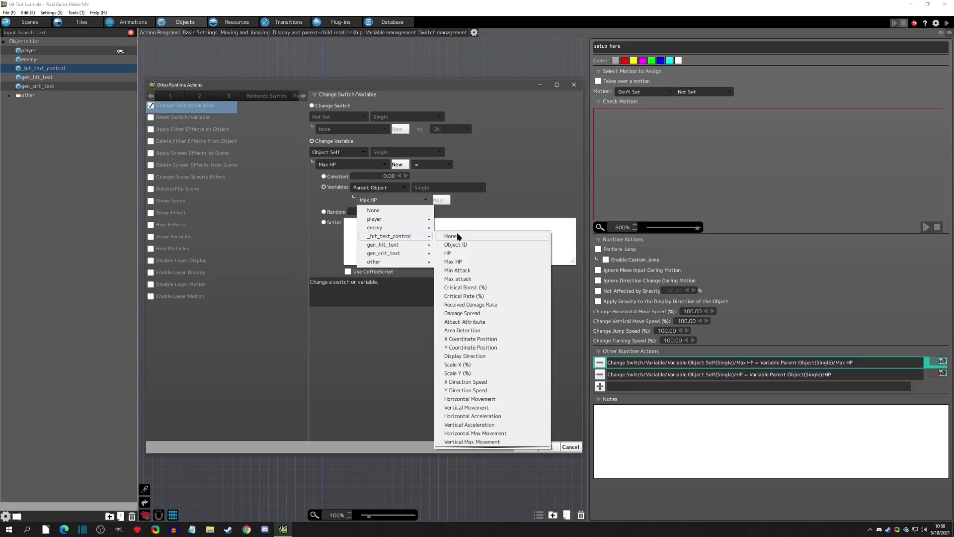
pyautogui.click(453, 261)
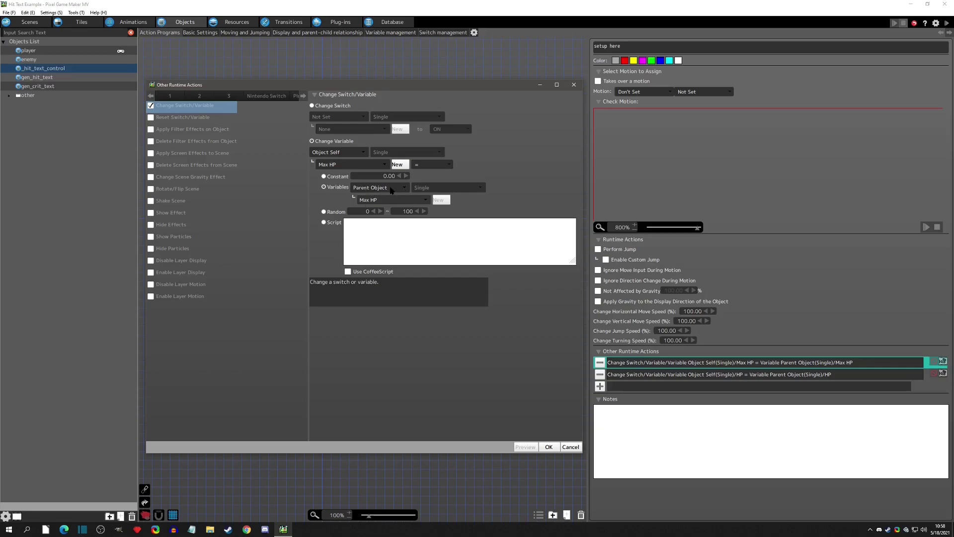
# Recheck the source variable and object lists, keeping Parent Object's Max HP unchanged
pyautogui.click(401, 199)
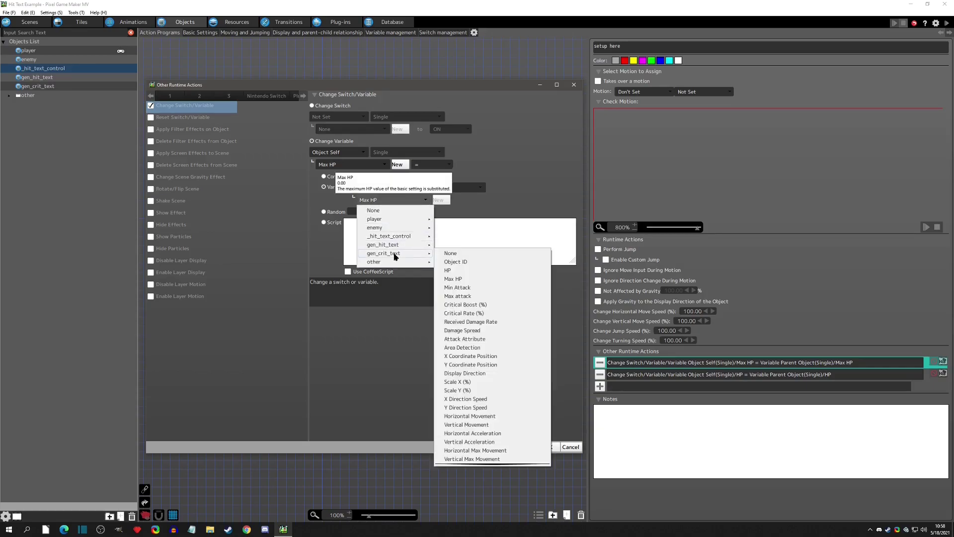
pyautogui.click(452, 279)
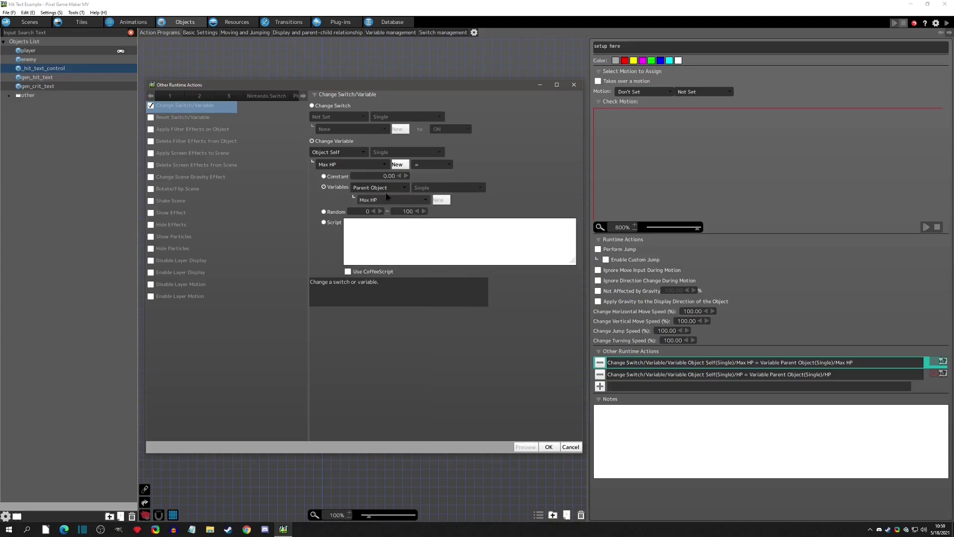
pyautogui.click(386, 201)
pyautogui.moveTo(390, 248)
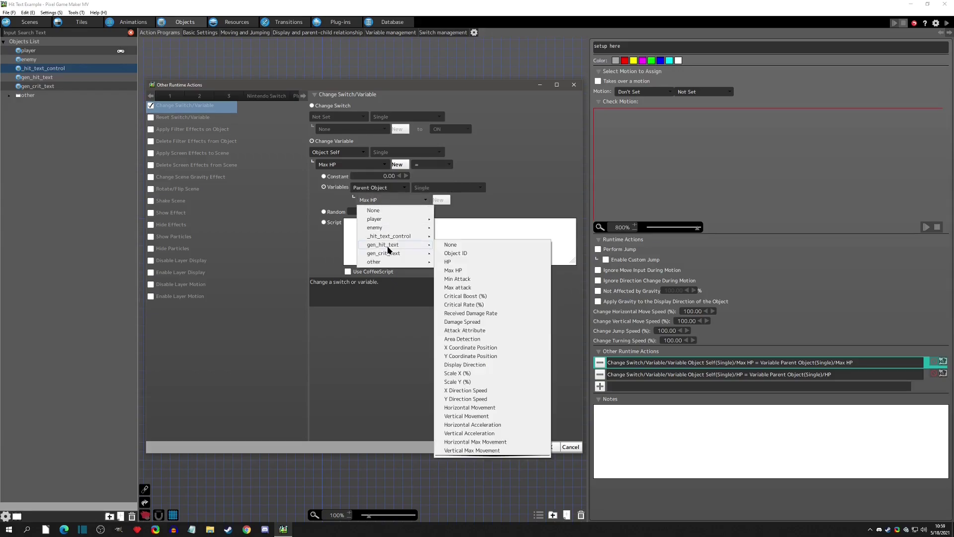
pyautogui.click(458, 270)
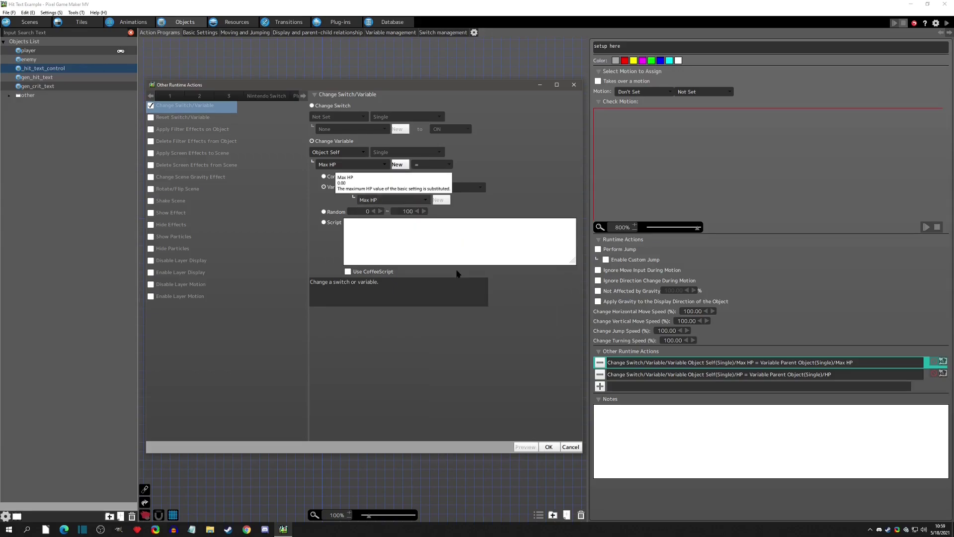
pyautogui.click(390, 201)
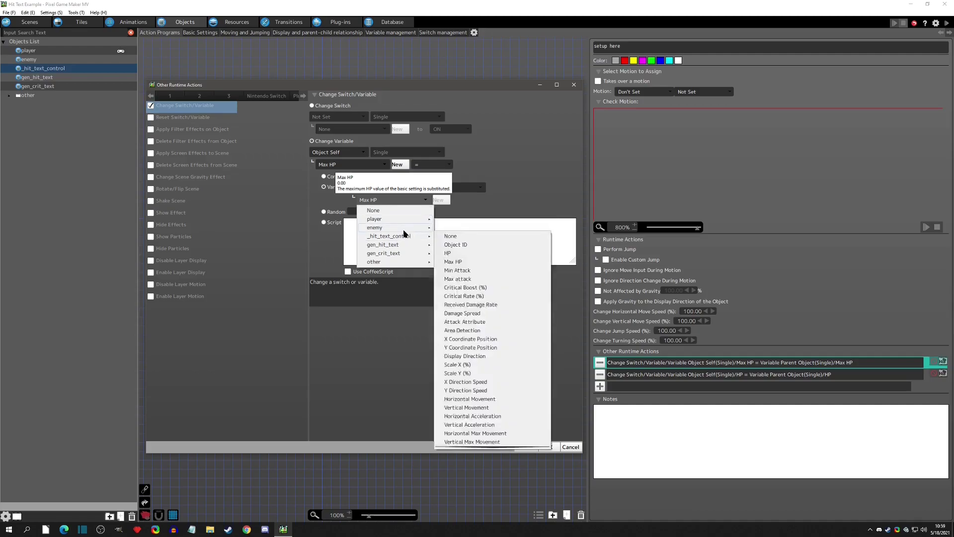
pyautogui.click(462, 252)
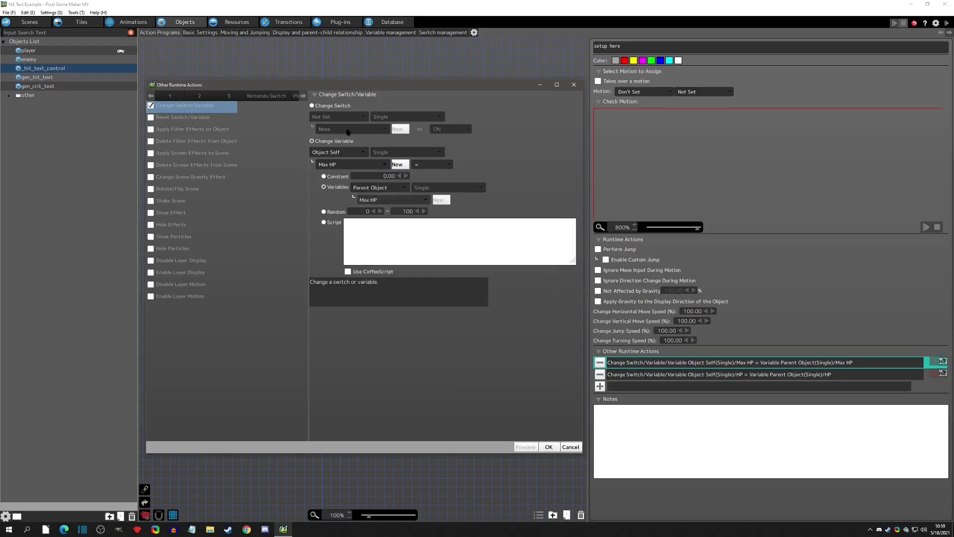
pyautogui.click(383, 191)
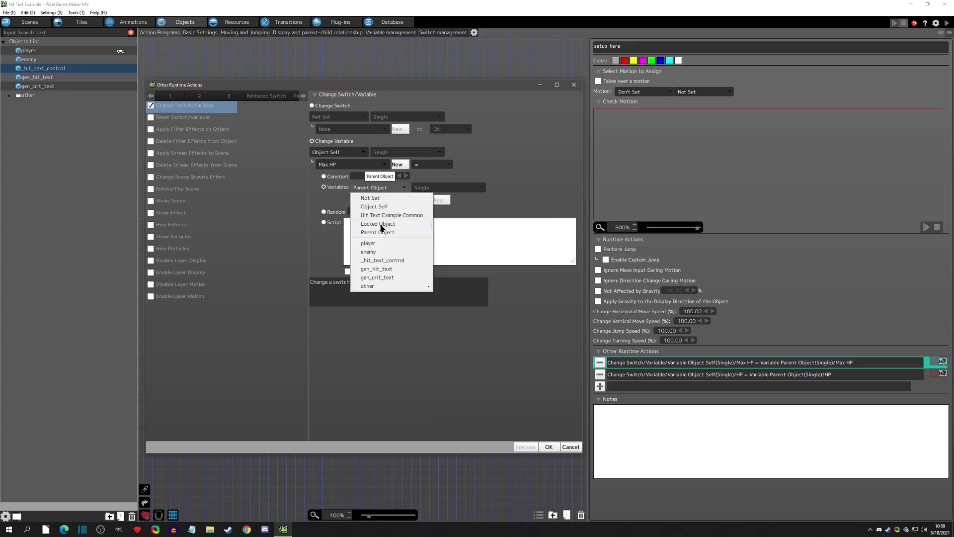
pyautogui.click(523, 182)
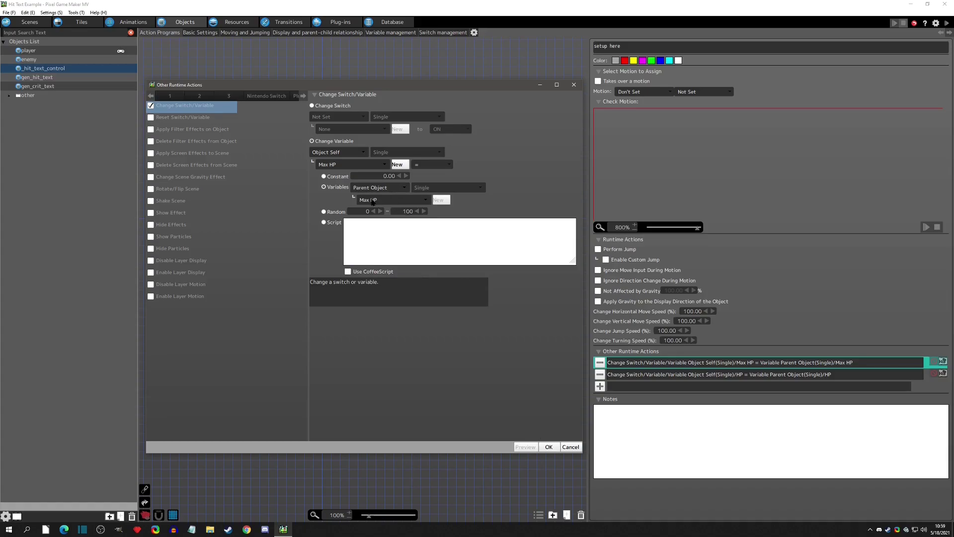
# Close the Max HP copy action, then review and close the HP copy action unchanged
pyautogui.click(566, 450)
pyautogui.doubleClick(642, 372)
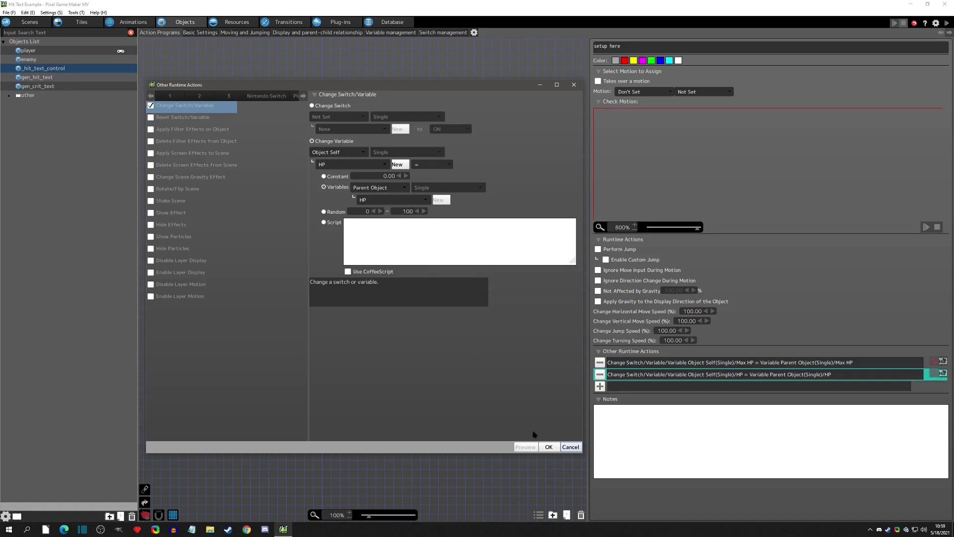
pyautogui.click(570, 449)
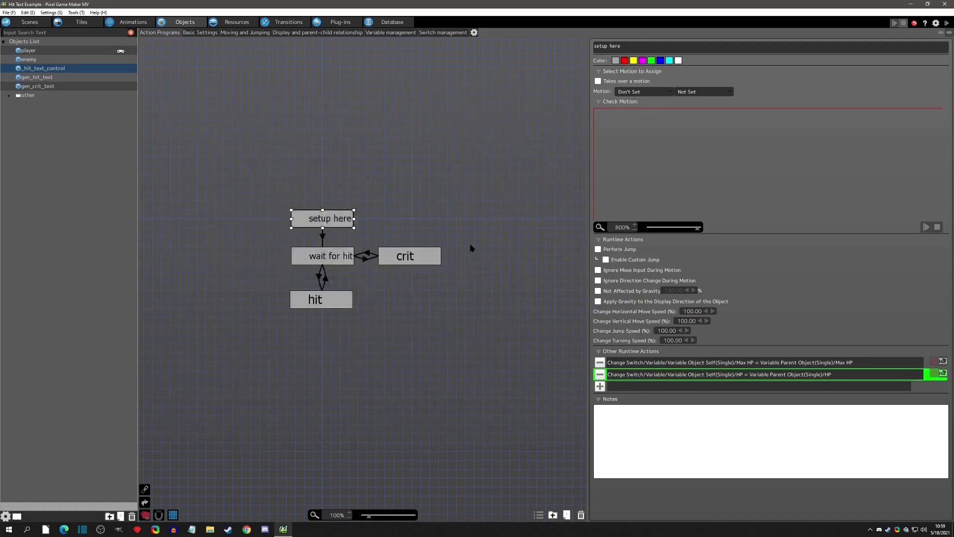
pyautogui.click(30, 59)
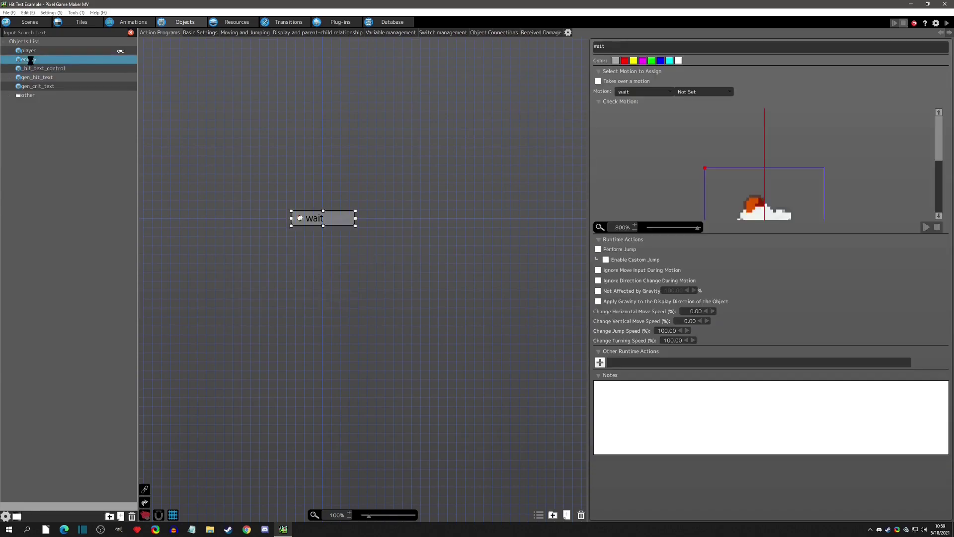
pyautogui.click(487, 34)
pyautogui.click(178, 55)
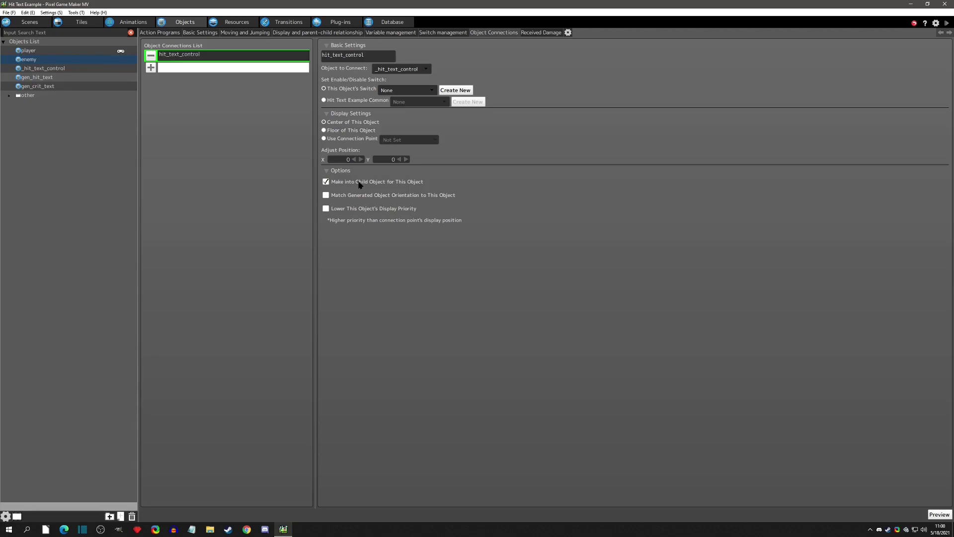
pyautogui.click(31, 68)
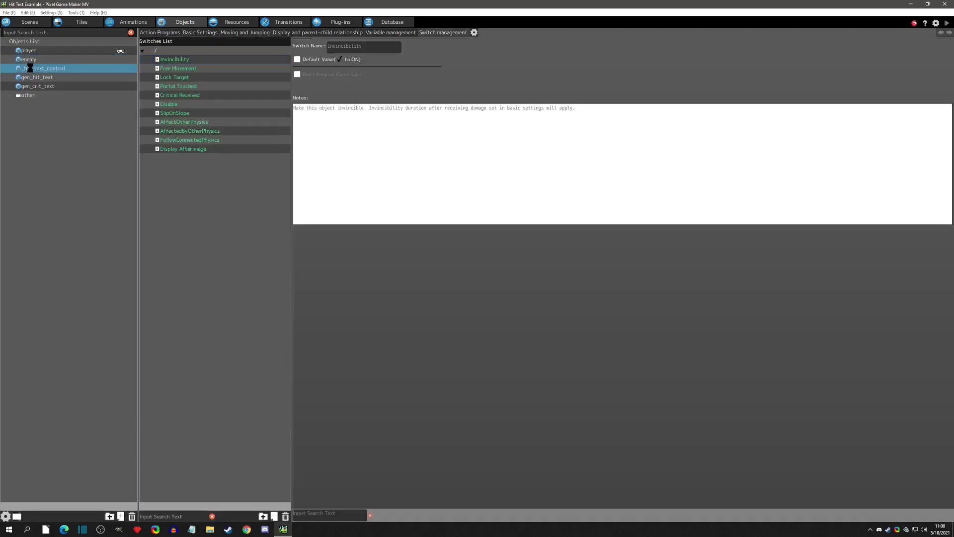
pyautogui.click(159, 32)
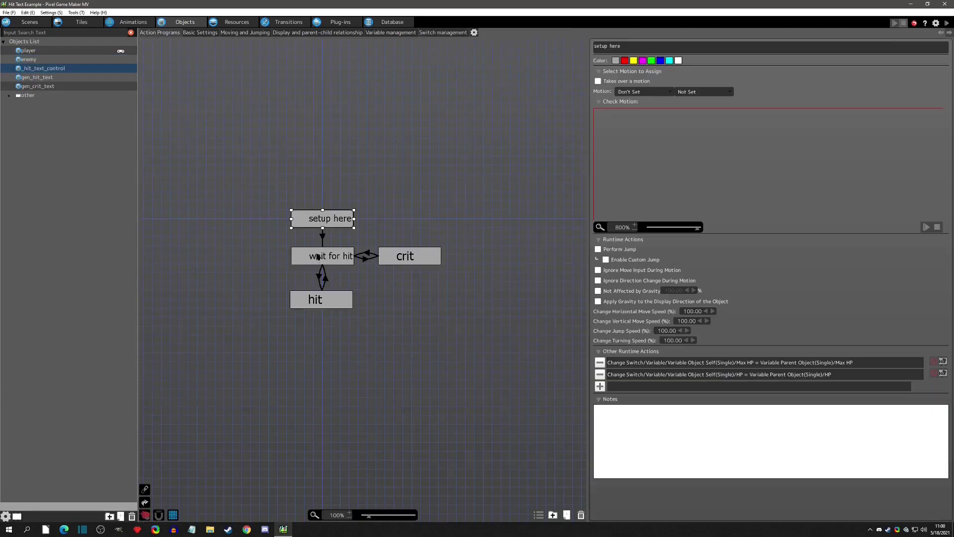
pyautogui.click(322, 236)
# Inspect the actions in the wait for hit, hit and crit states
pyautogui.click(326, 258)
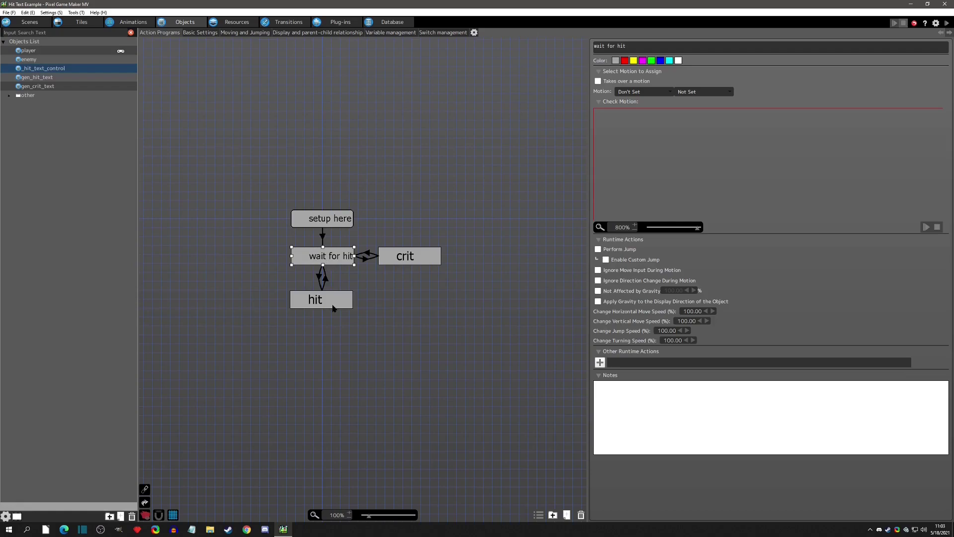
pyautogui.click(332, 308)
pyautogui.click(422, 262)
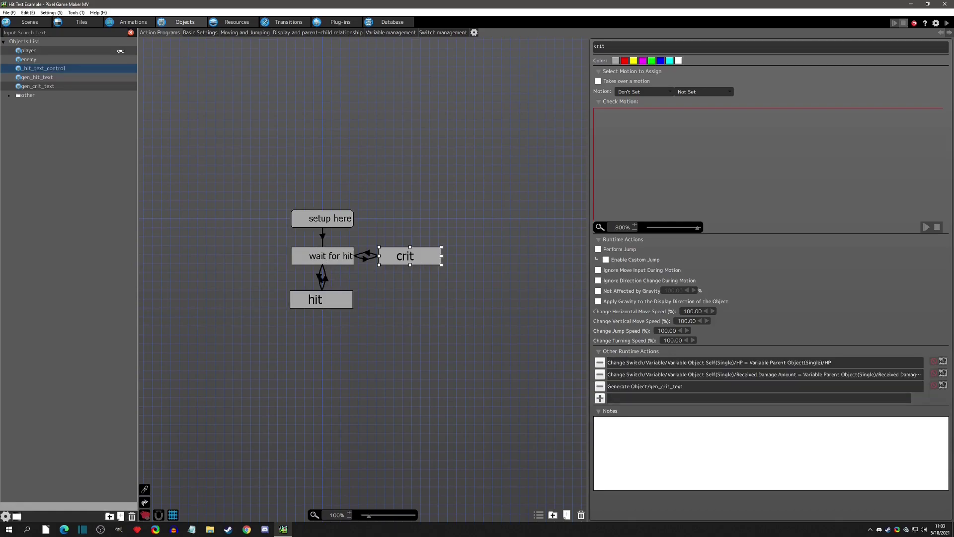
# Confirm the wait for hit→hit link requires Critical Received OFF, then open Variable management
pyautogui.click(321, 277)
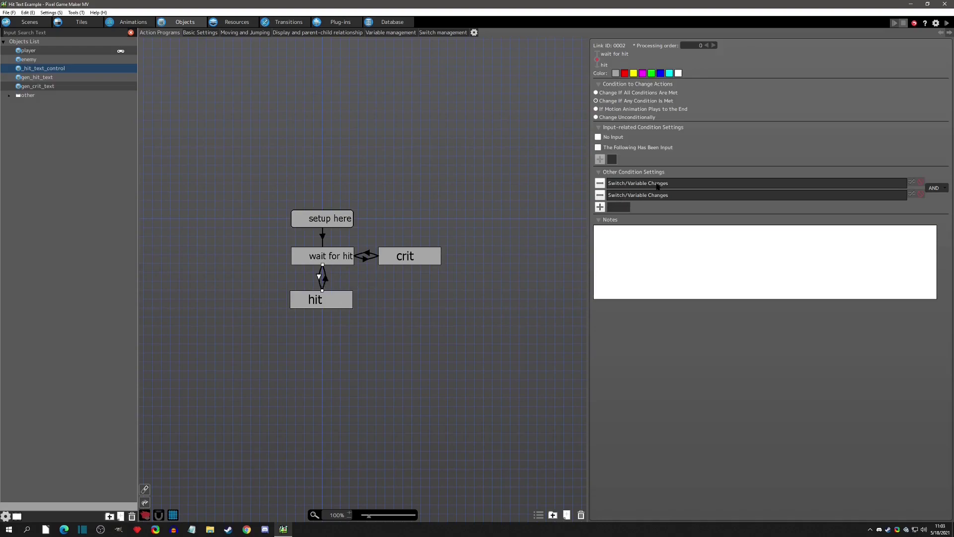
pyautogui.doubleClick(658, 183)
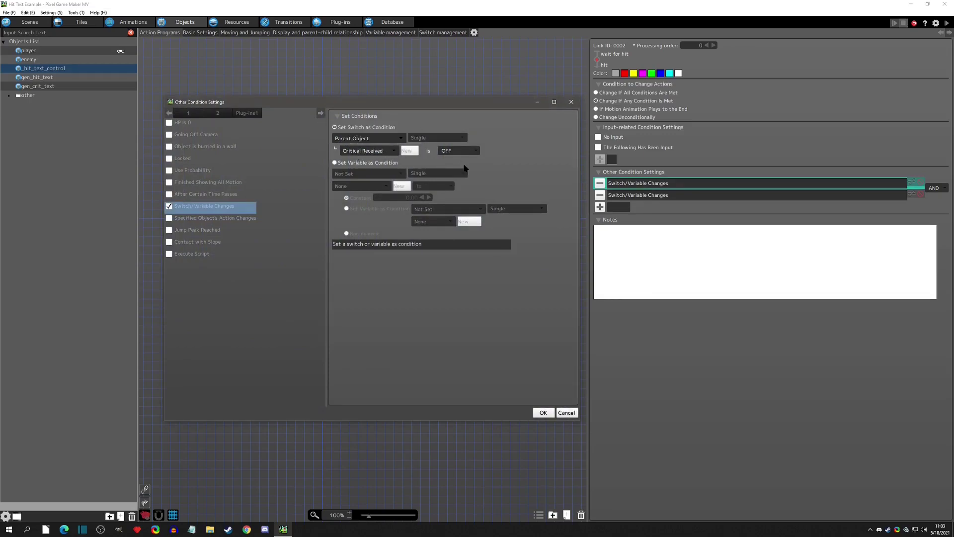
pyautogui.click(544, 414)
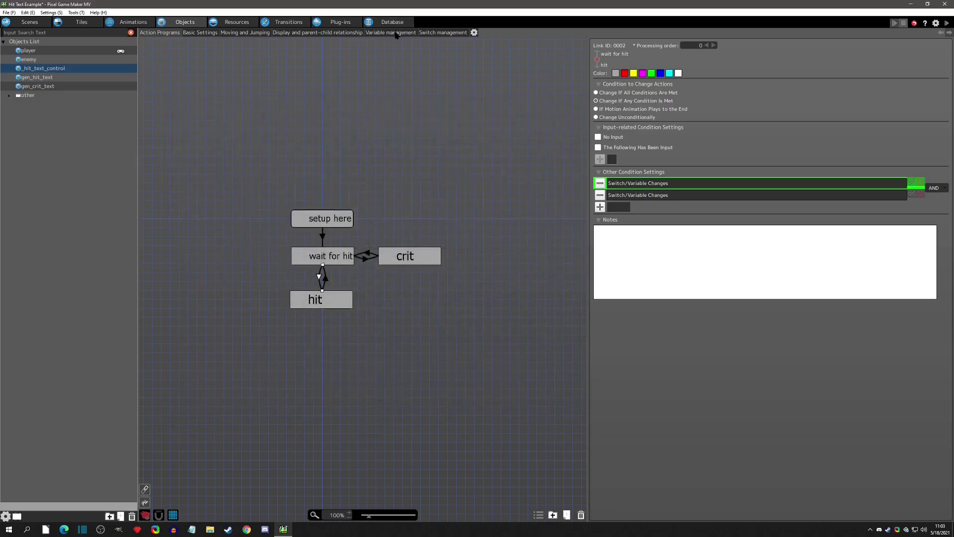
pyautogui.click(391, 33)
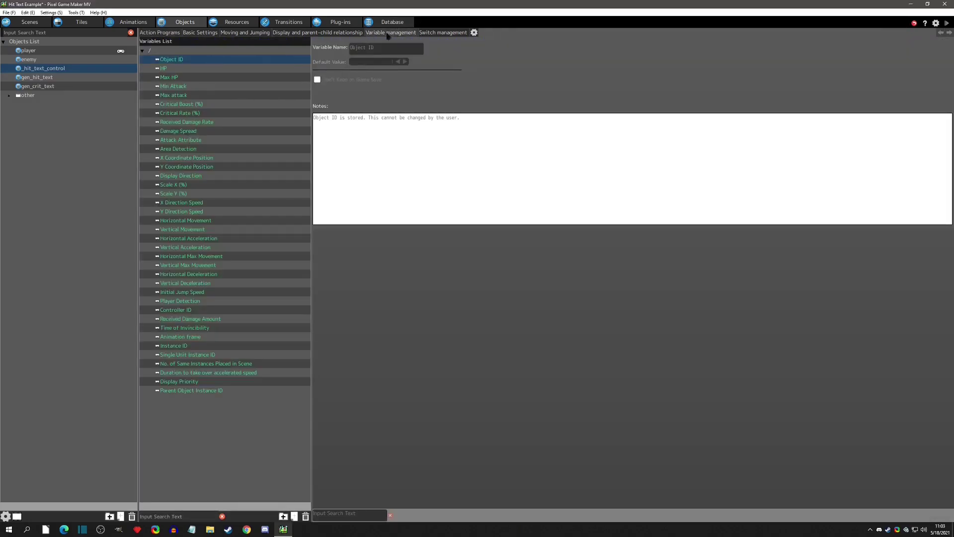
# Look up the Critical Received switch's description in Switch management, then return to Action Programs
pyautogui.click(442, 33)
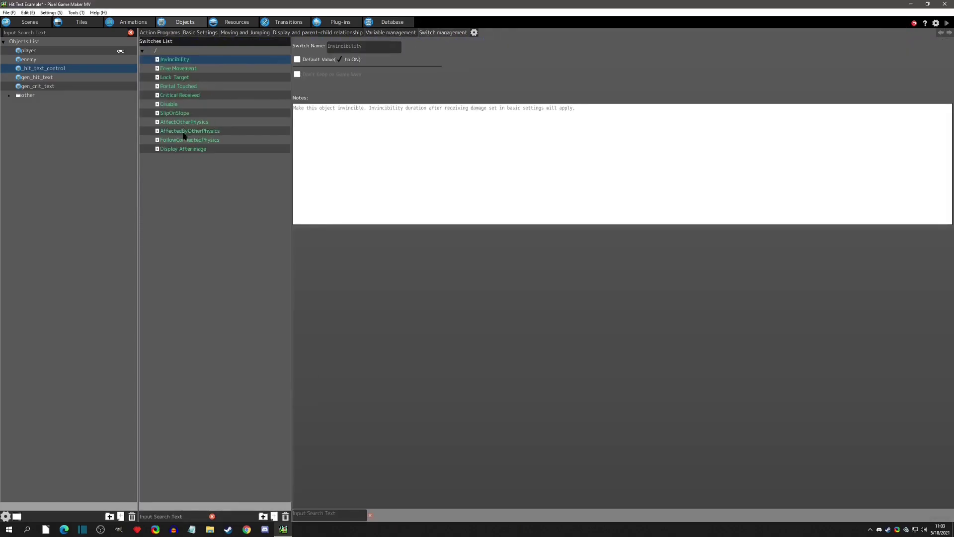
pyautogui.click(185, 95)
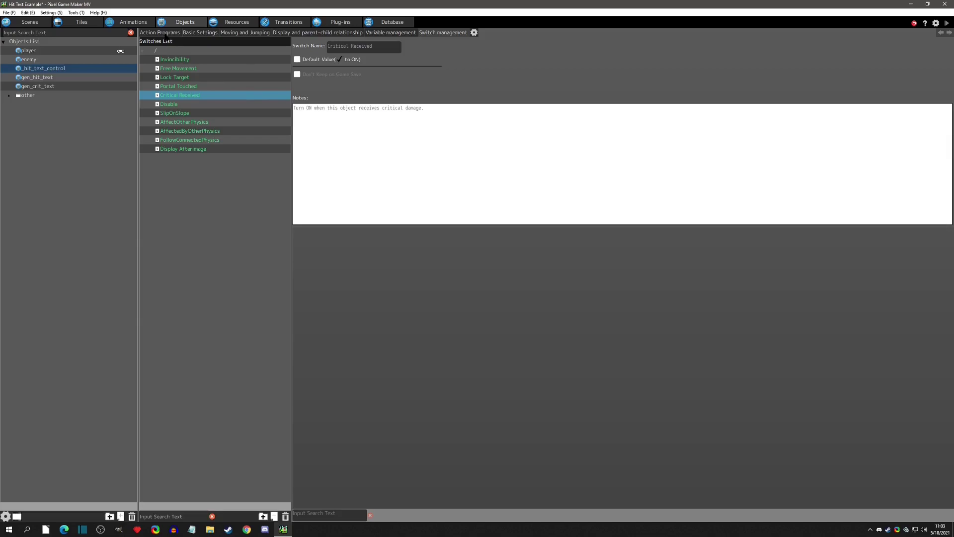
pyautogui.click(164, 34)
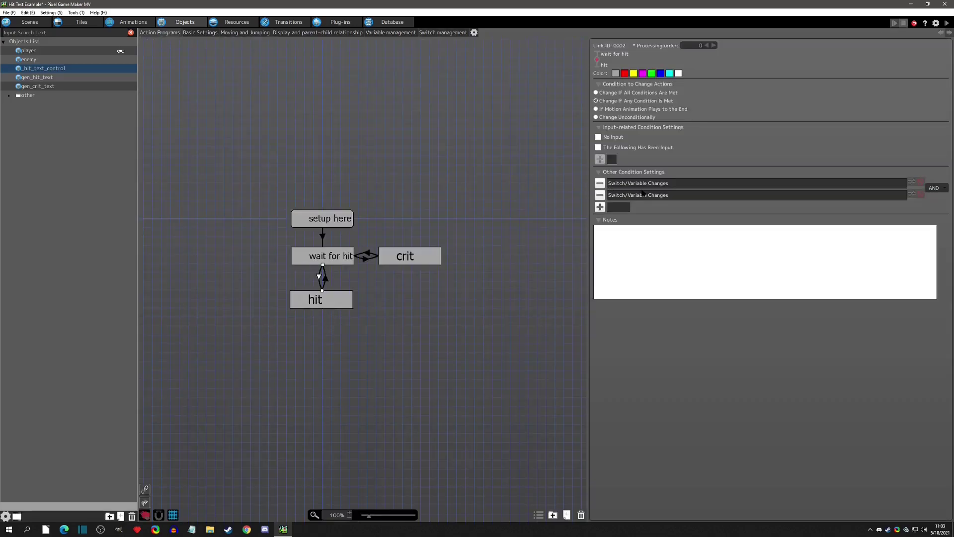
# Inspect the link's Critical Received condition and its Self HP vs Parent Object HP comparison, then cancel
pyautogui.doubleClick(677, 184)
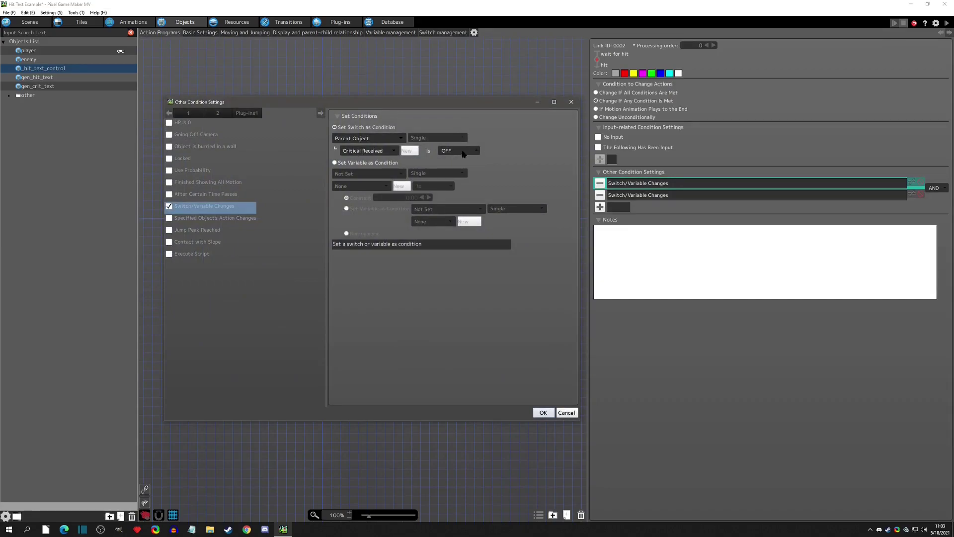
pyautogui.click(571, 102)
pyautogui.doubleClick(644, 197)
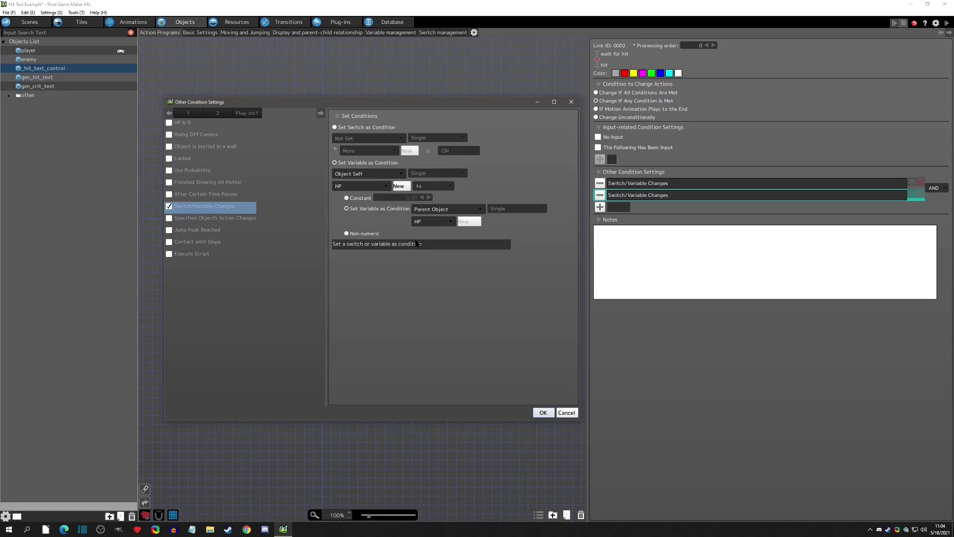
pyautogui.click(565, 413)
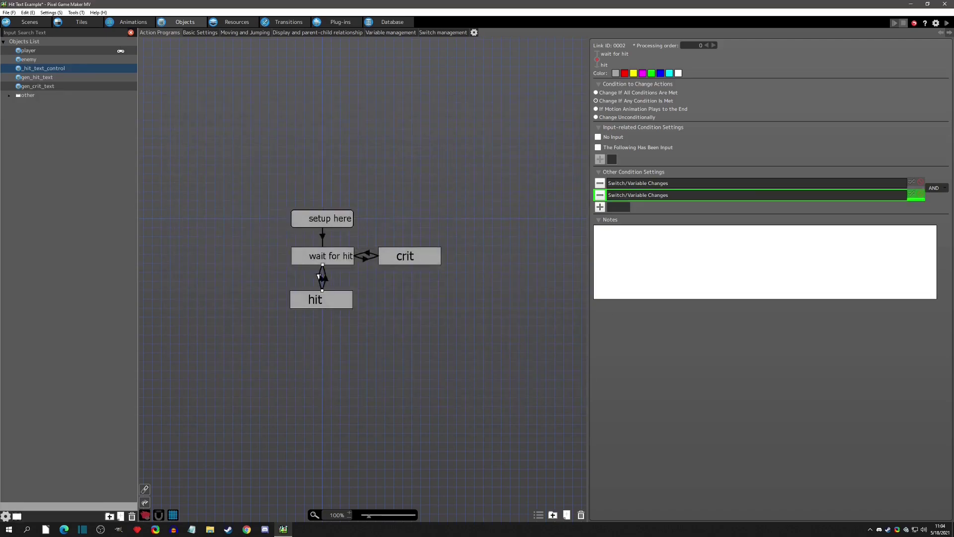
# Select the hit state, widen the settings panel, and check its HP copy action unchanged
pyautogui.click(322, 301)
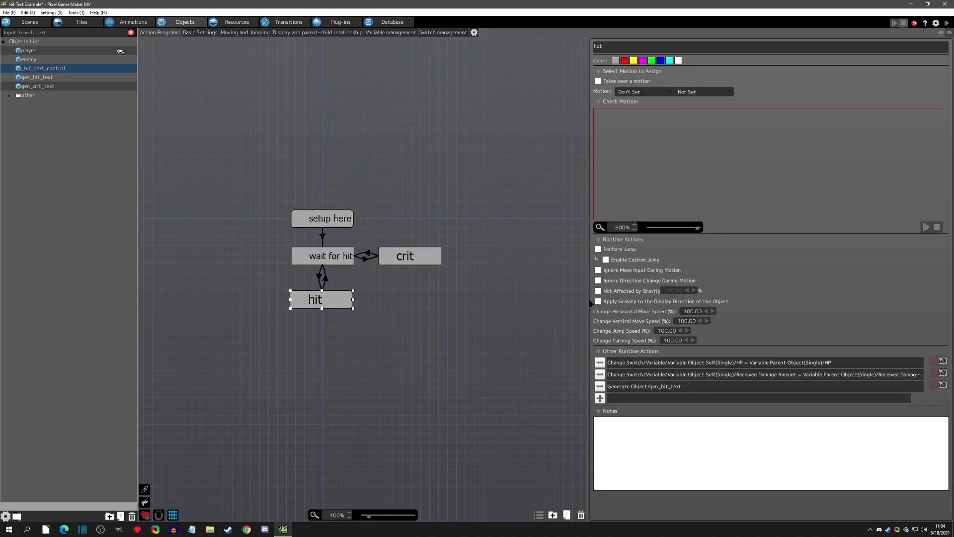
pyautogui.moveTo(589, 304); pyautogui.dragTo(543, 280)
pyautogui.doubleClick(668, 366)
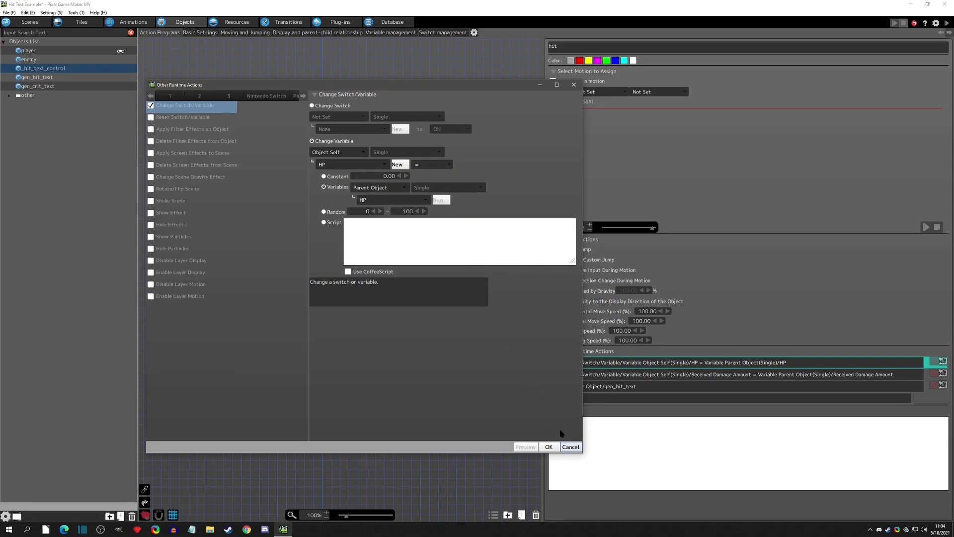
pyautogui.click(556, 446)
# Check the Received Damage Amount copy-from-parent action unchanged, then show hit_text_control's variables list
pyautogui.click(570, 376)
pyautogui.doubleClick(570, 376)
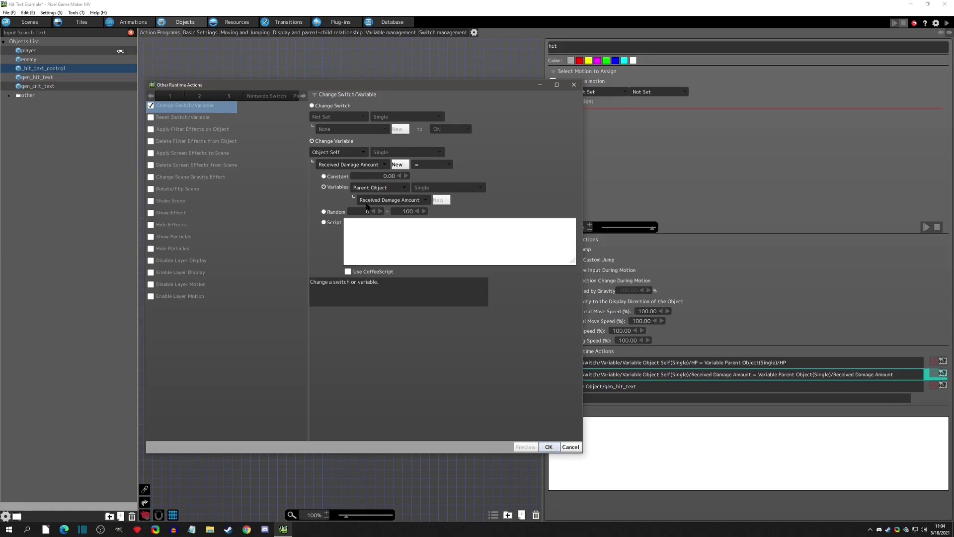
pyautogui.click(549, 446)
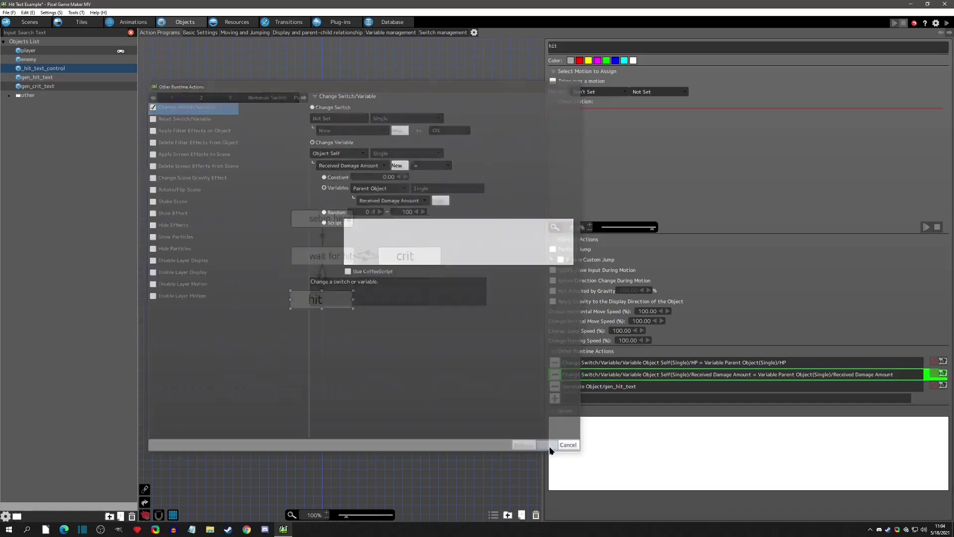
pyautogui.click(391, 33)
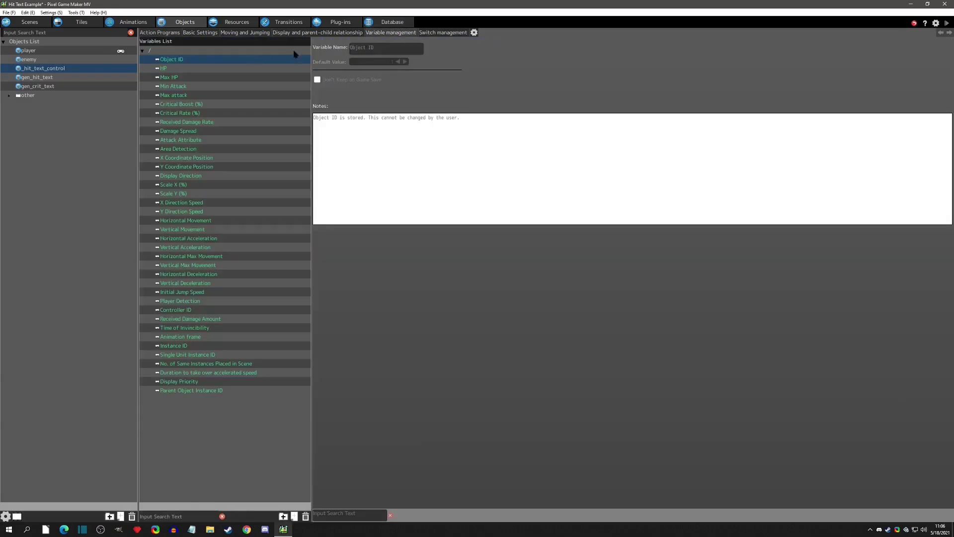
# Look up where Received Damage Rate and Received Damage Amount are used, then return to Action Programs
pyautogui.click(179, 124)
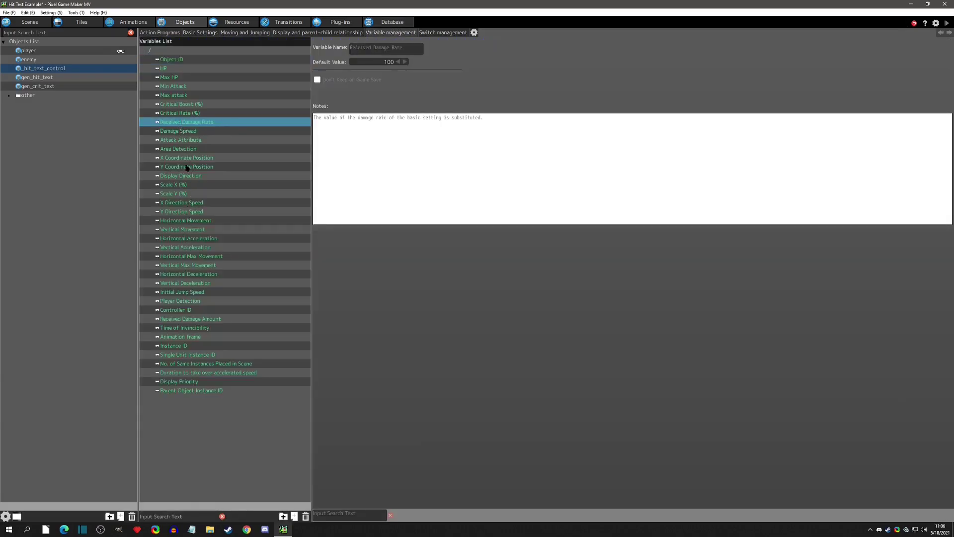
pyautogui.click(186, 319)
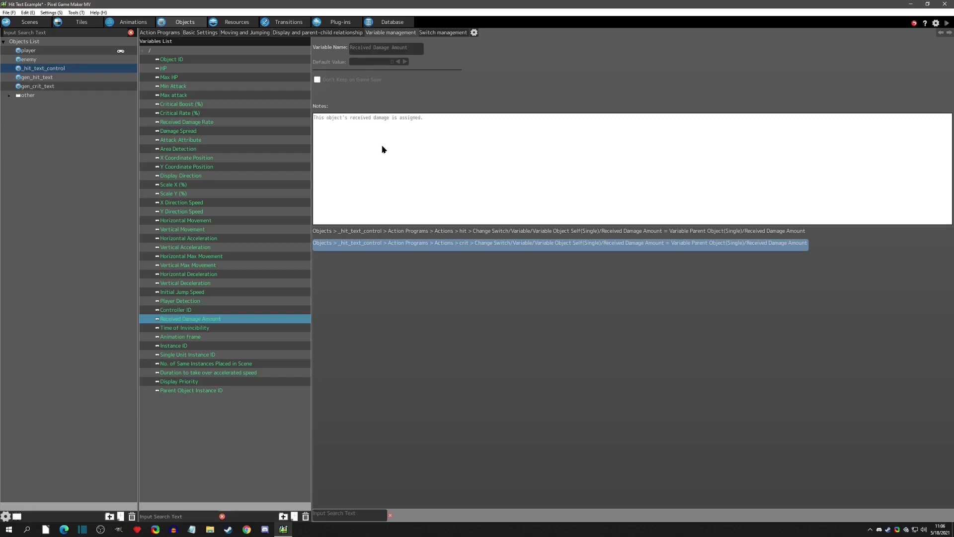
pyautogui.click(157, 33)
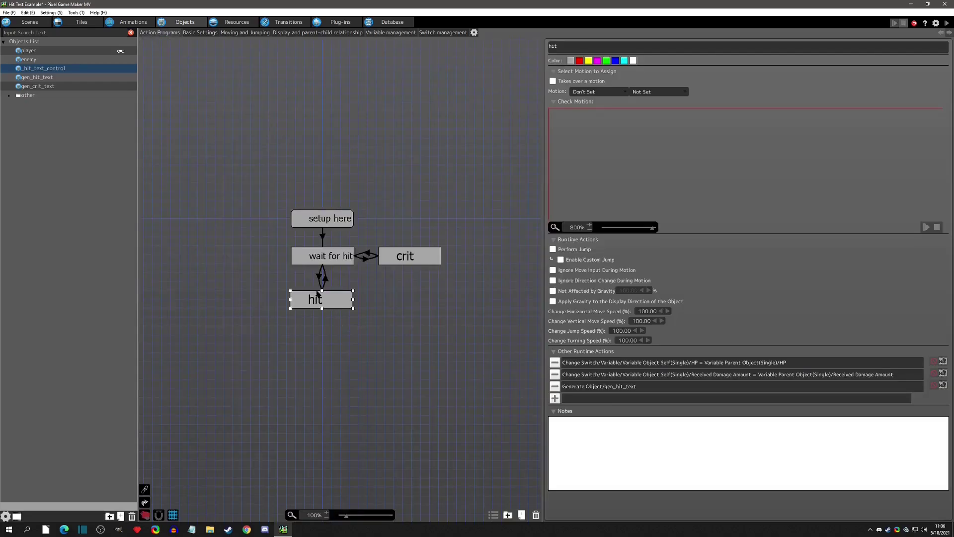
# Check the Generate Object/gen_hit_text action unchanged, then switch to gen_hit_text's action program
pyautogui.click(657, 376)
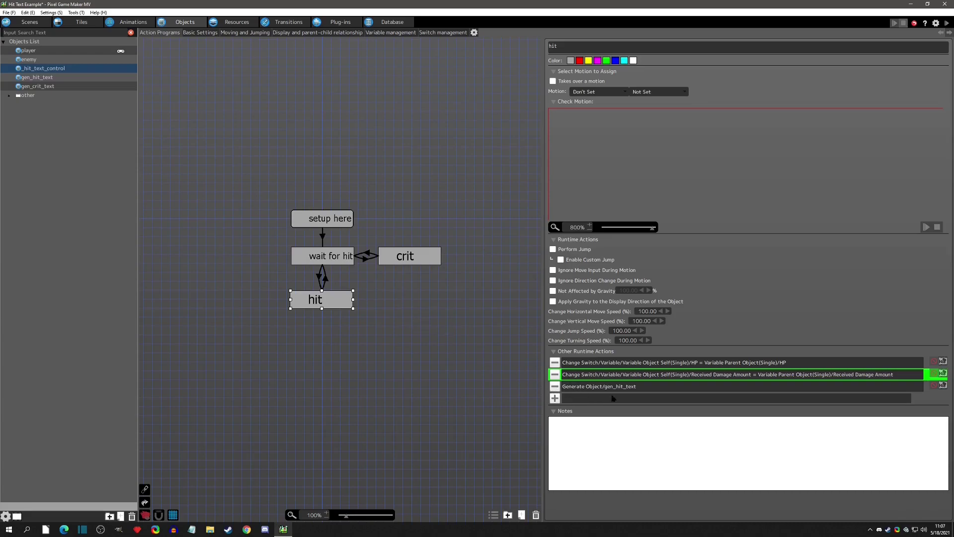
pyautogui.doubleClick(614, 387)
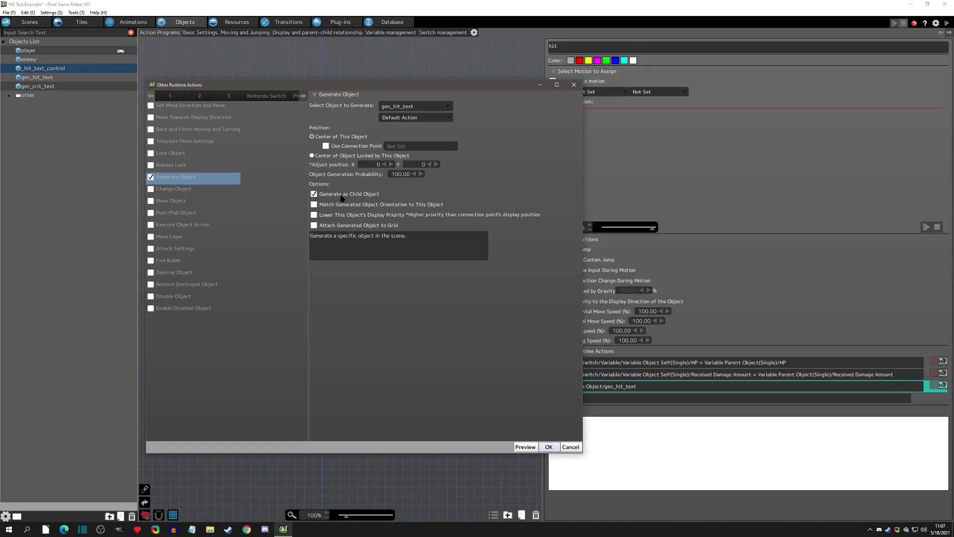
pyautogui.click(548, 446)
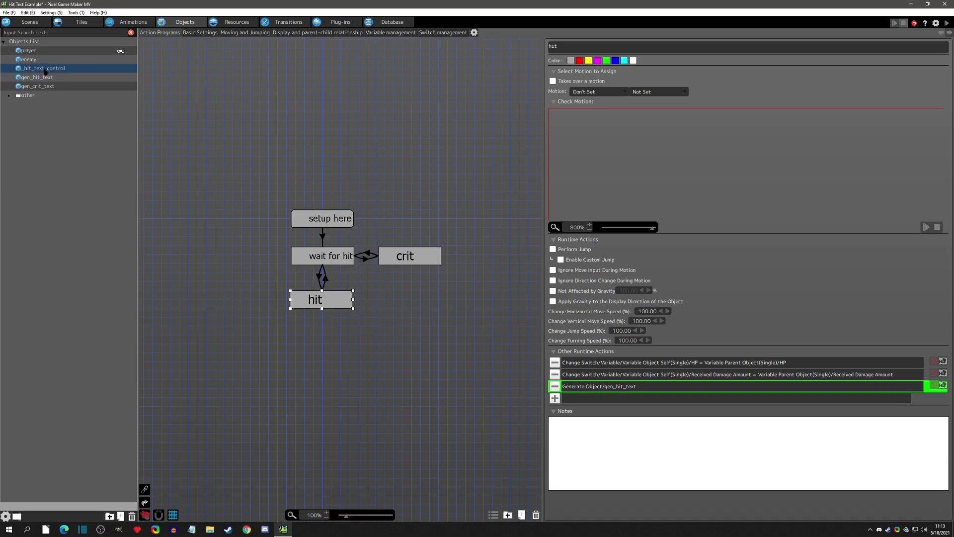
pyautogui.click(30, 78)
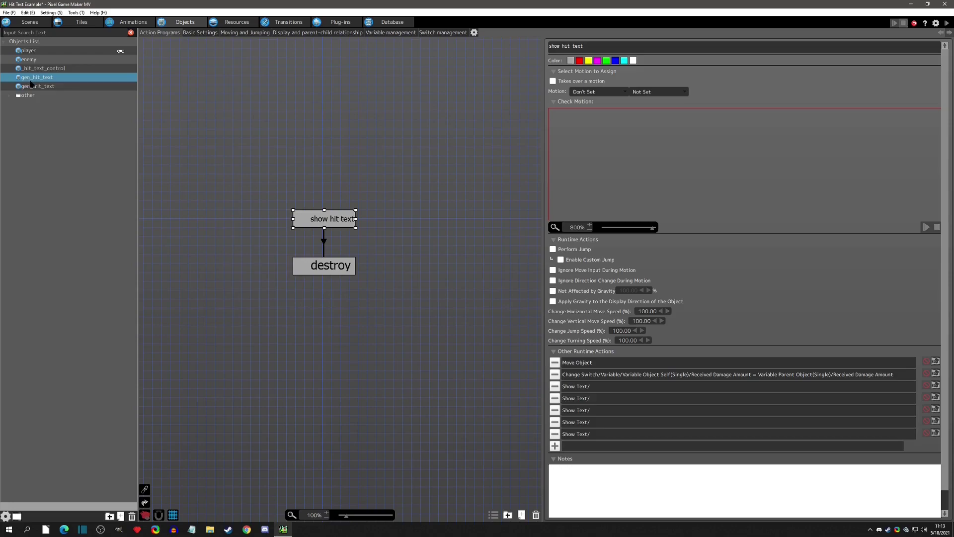
# Add Move Object to show hit text and view its Basic accelerated movement (0.10 acceleration, 5.00 max)
pyautogui.doubleClick(581, 363)
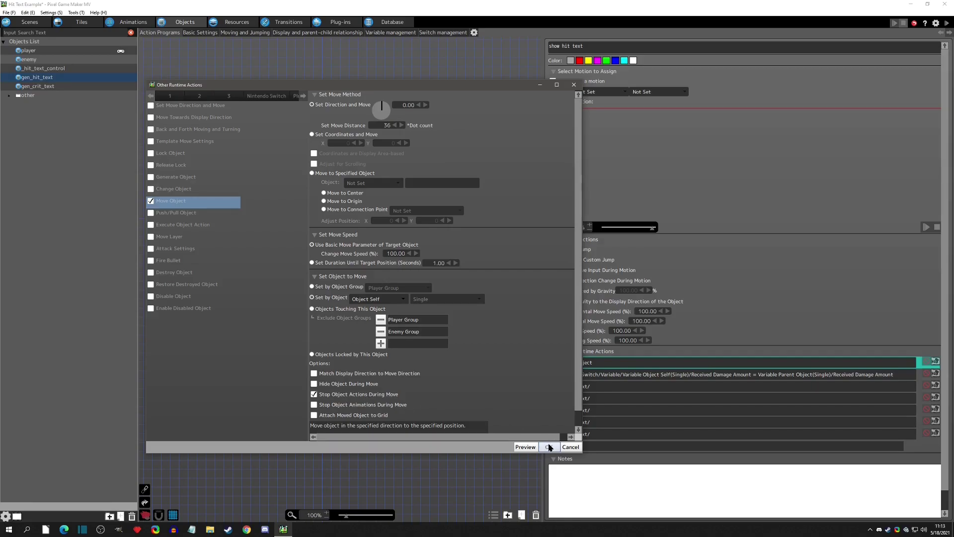
pyautogui.click(550, 447)
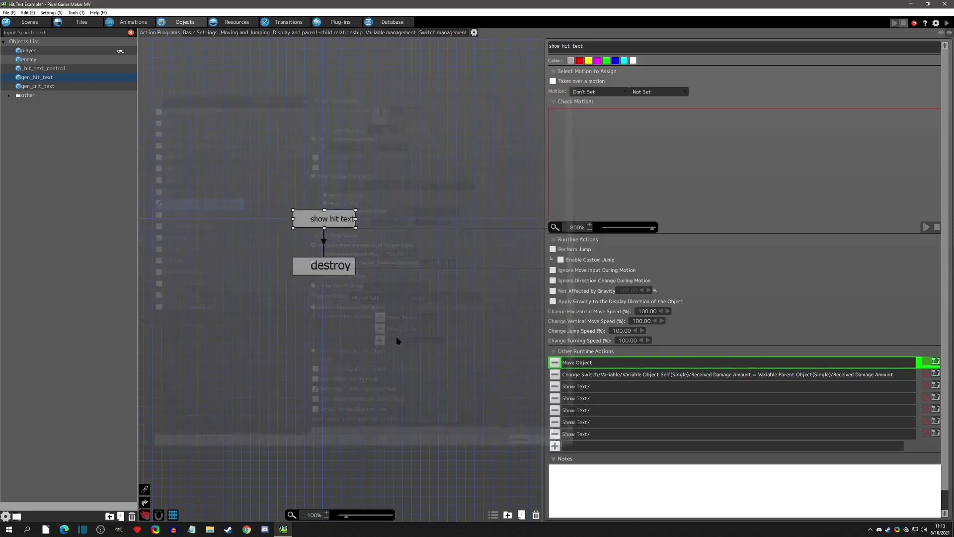
pyautogui.click(324, 244)
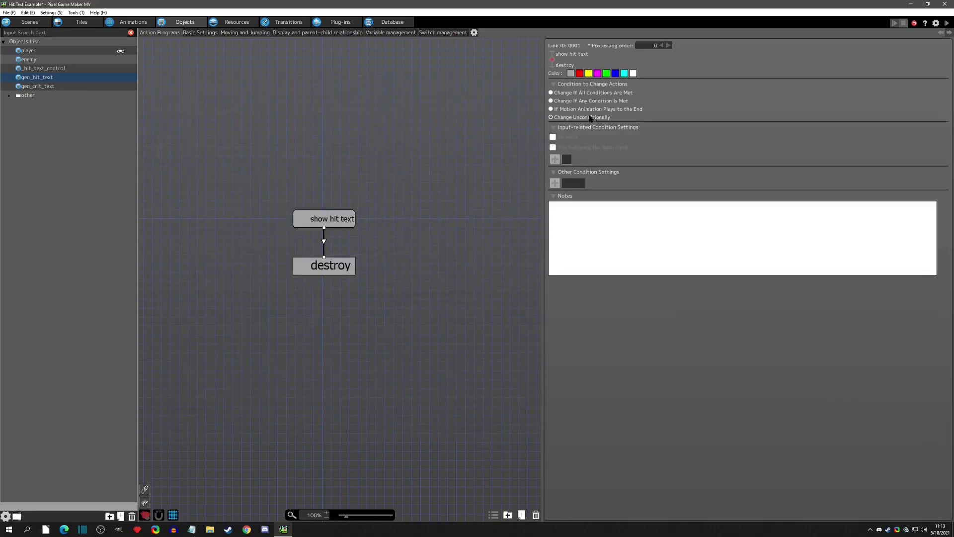
pyautogui.click(328, 223)
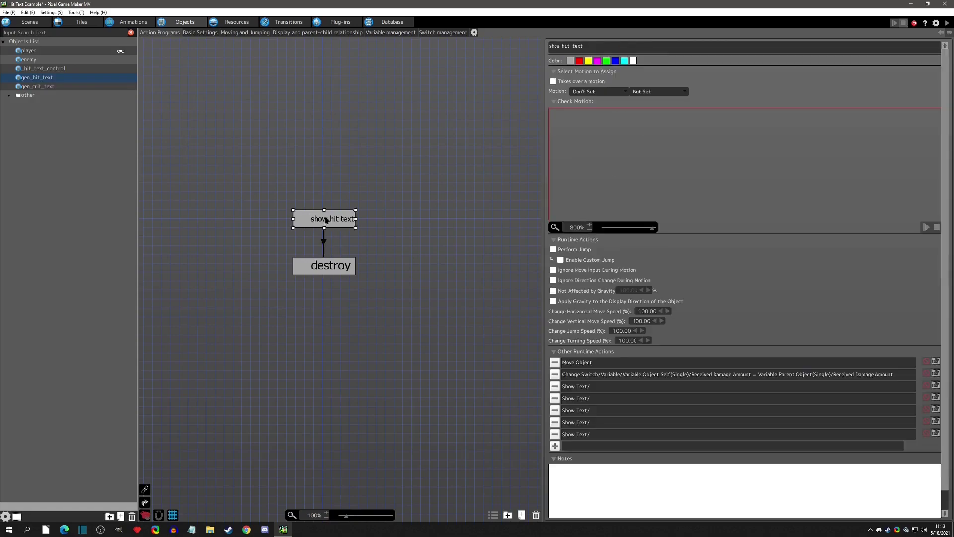
pyautogui.click(232, 34)
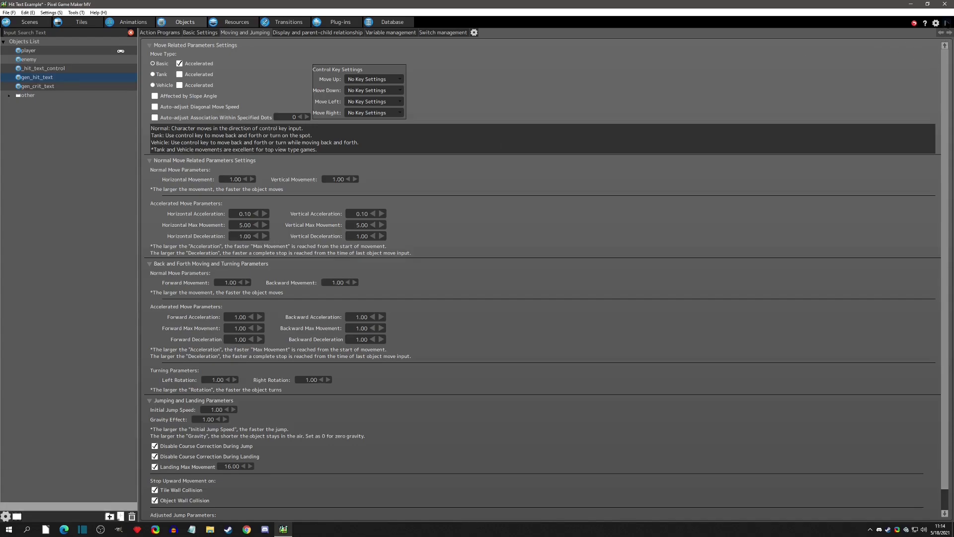
# Playtest the game, attacking the chicken twice to see the floating hit number
pyautogui.click(946, 23)
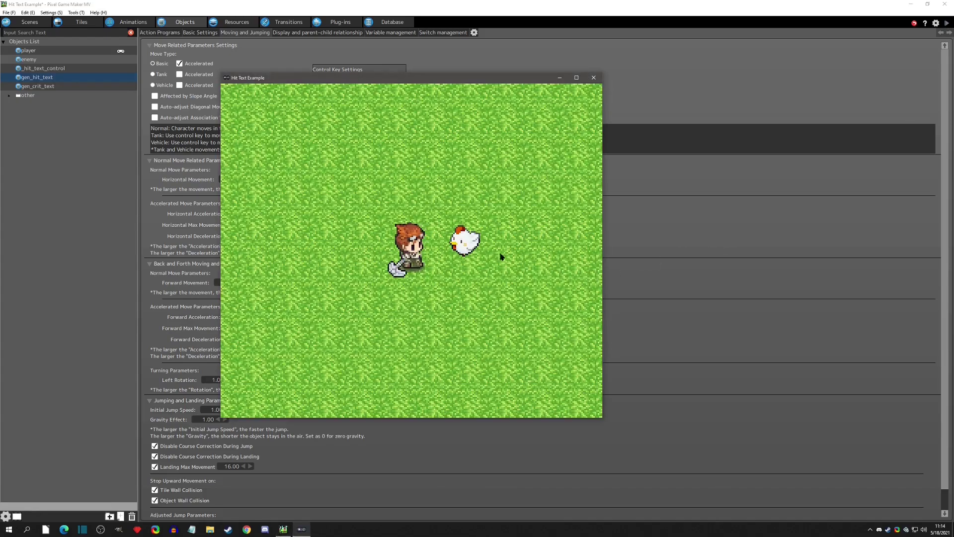
pyautogui.press('z')
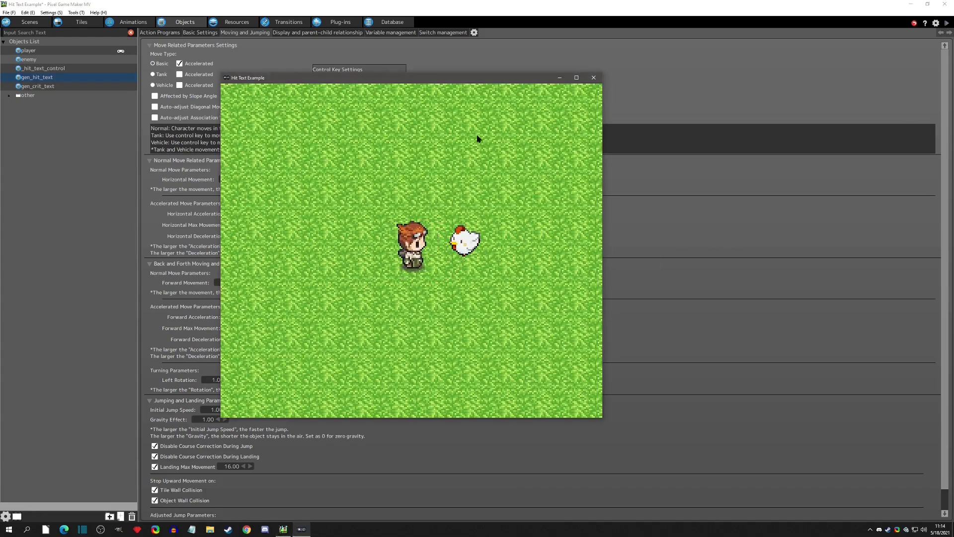
pyautogui.press('z')
pyautogui.click(594, 78)
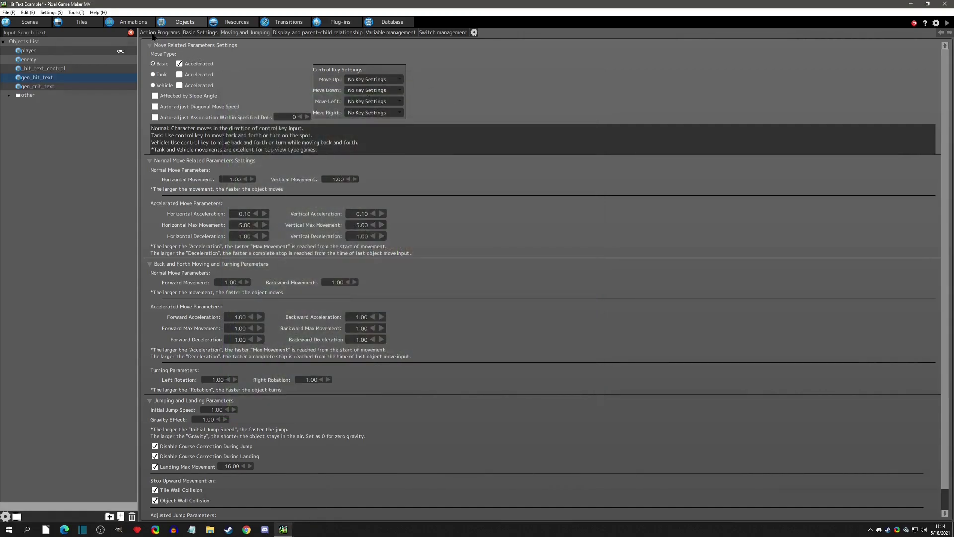
# Recheck the Change Switch/Variable action, browse the object states, and reselect gen_hit_text
pyautogui.click(153, 35)
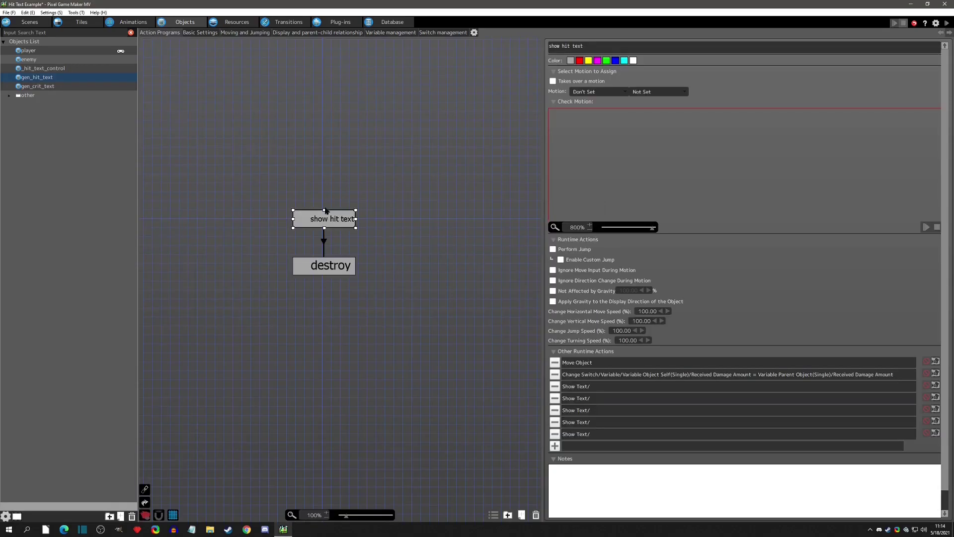
pyautogui.doubleClick(620, 375)
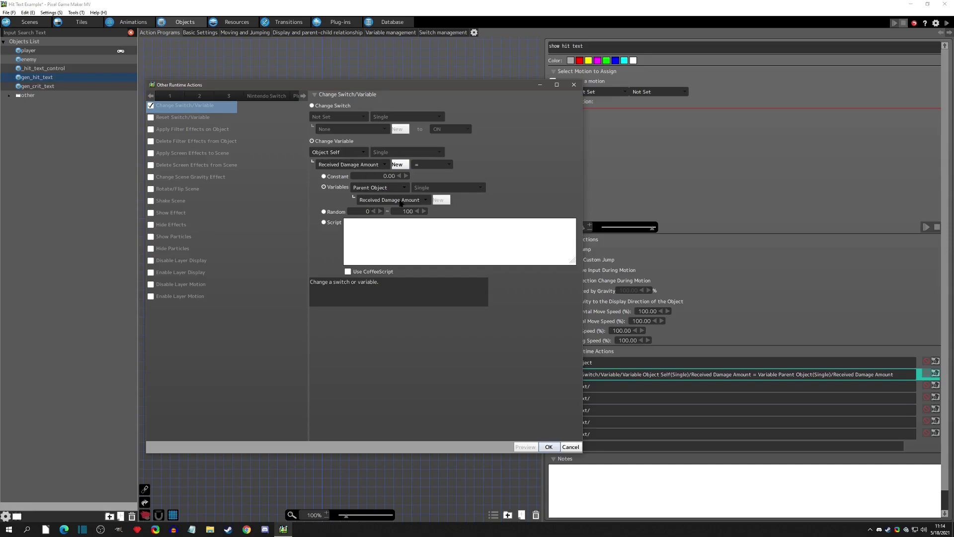
pyautogui.click(567, 448)
pyautogui.click(44, 70)
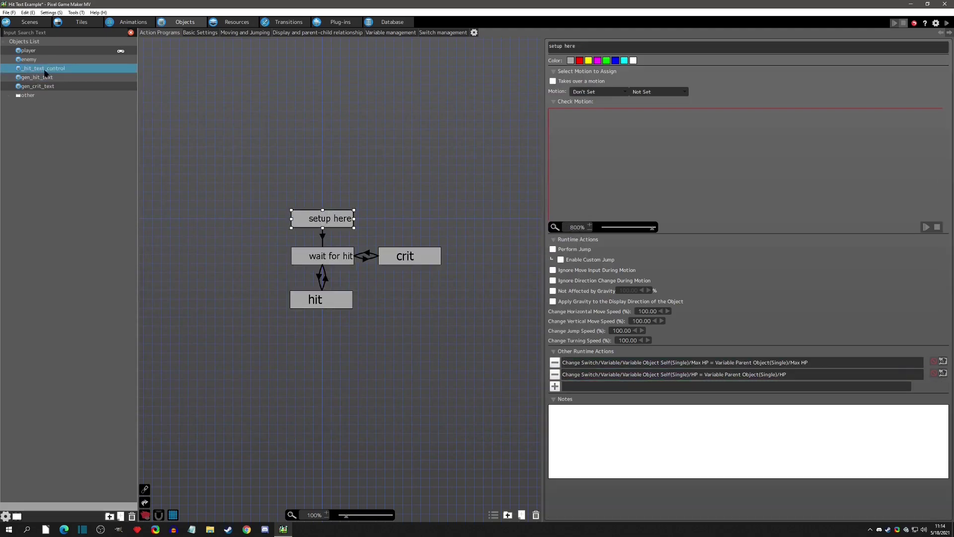
pyautogui.click(39, 60)
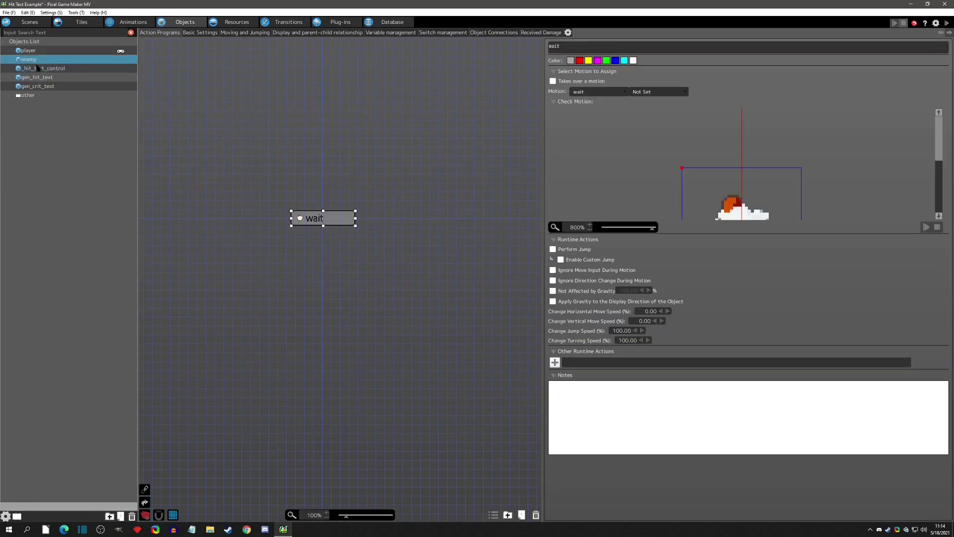
pyautogui.click(44, 68)
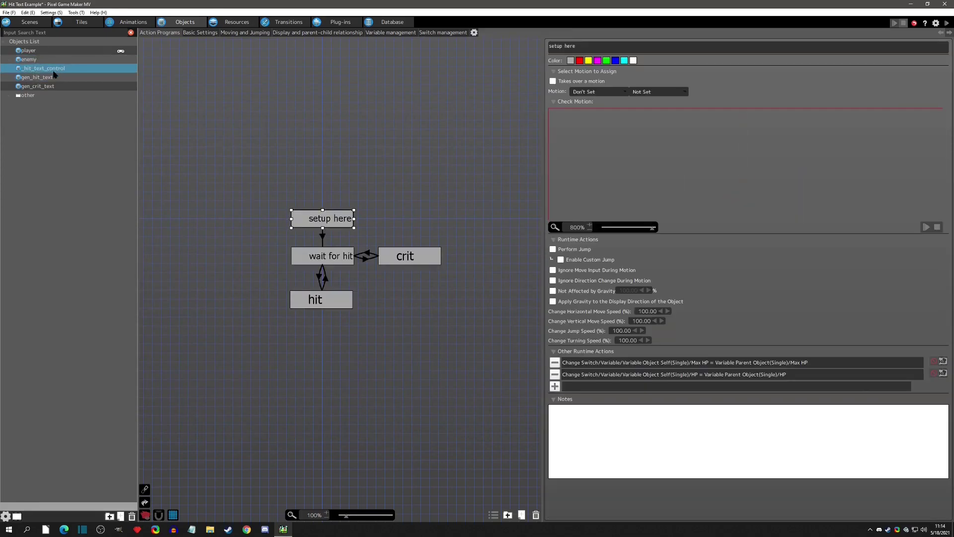
pyautogui.click(39, 78)
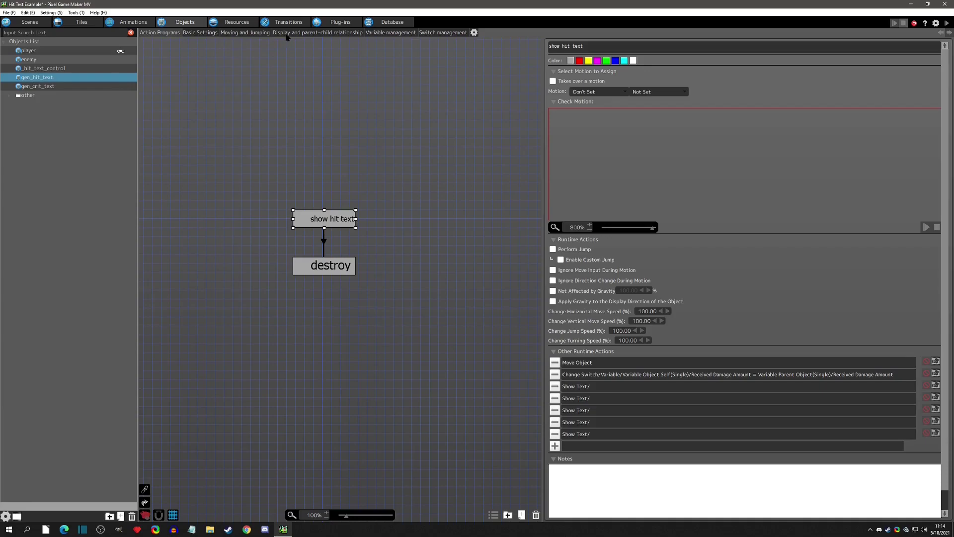
# Set gen_hit_text's Child Object Movement to Stick to Parent Object, then go back to Action Programs
pyautogui.click(303, 33)
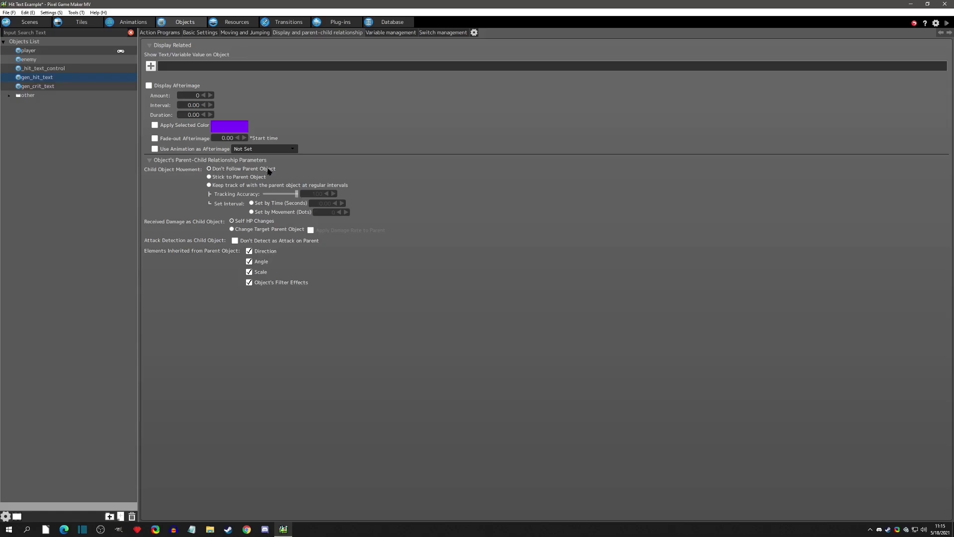
pyautogui.click(208, 177)
pyautogui.click(209, 186)
pyautogui.click(239, 179)
pyautogui.click(157, 34)
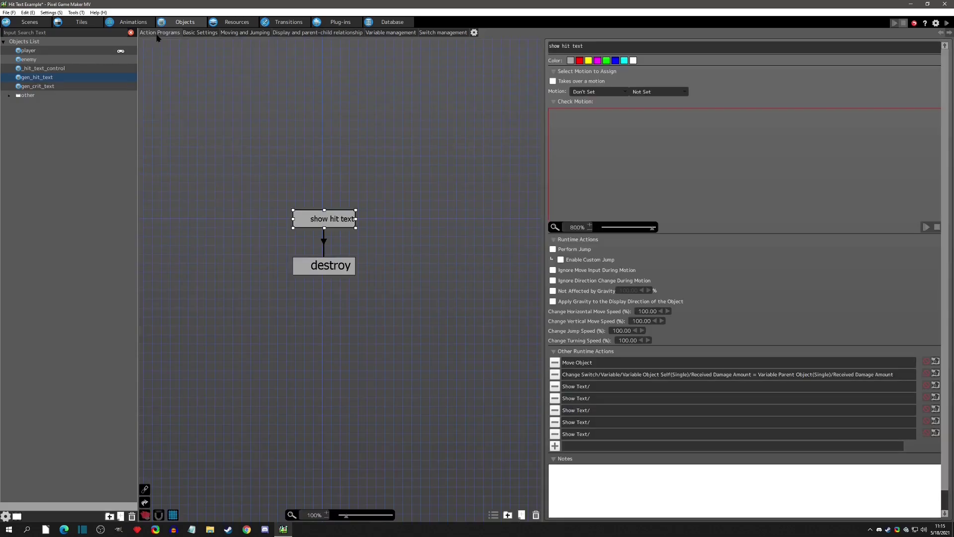
# Glance at the Change Switch/Variable action, then bring up the last Show Text action's settings
pyautogui.doubleClick(608, 374)
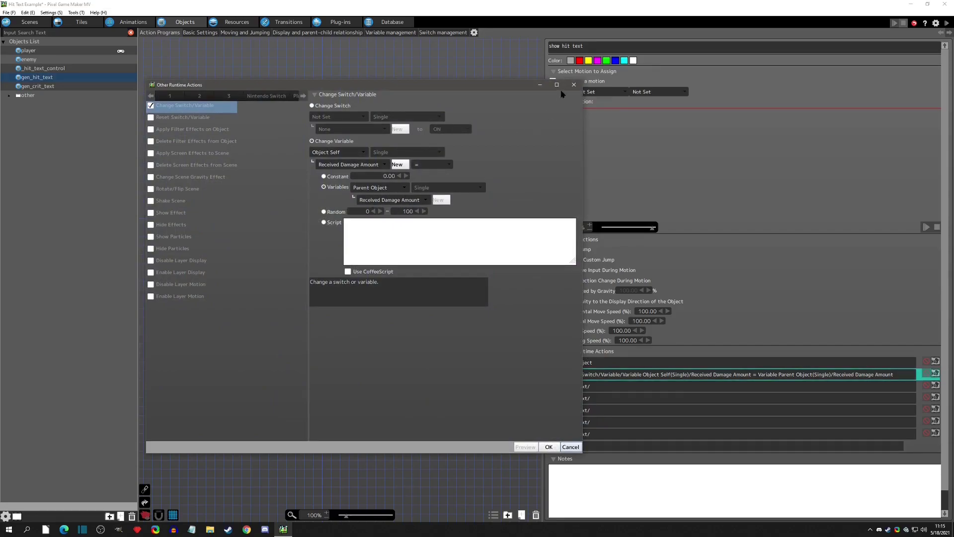
pyautogui.click(574, 85)
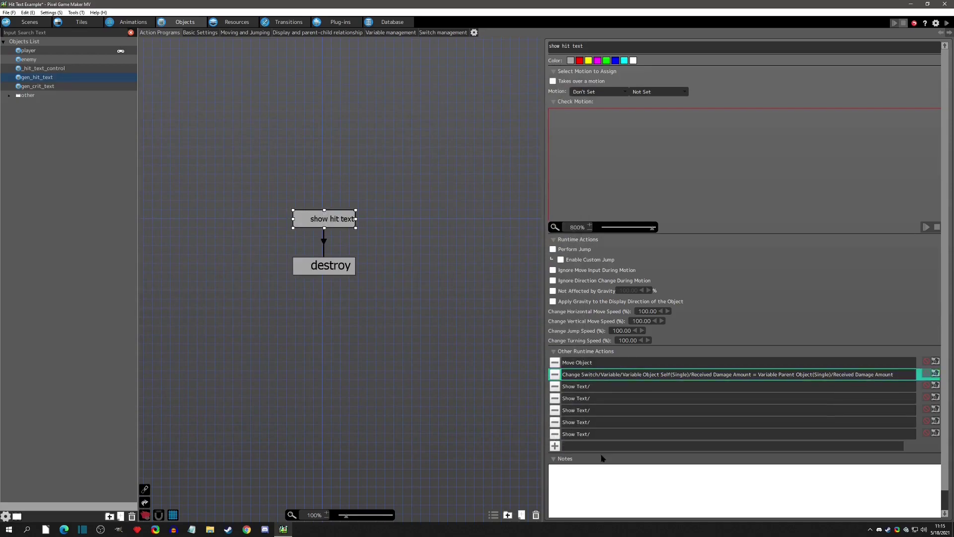
pyautogui.doubleClick(595, 436)
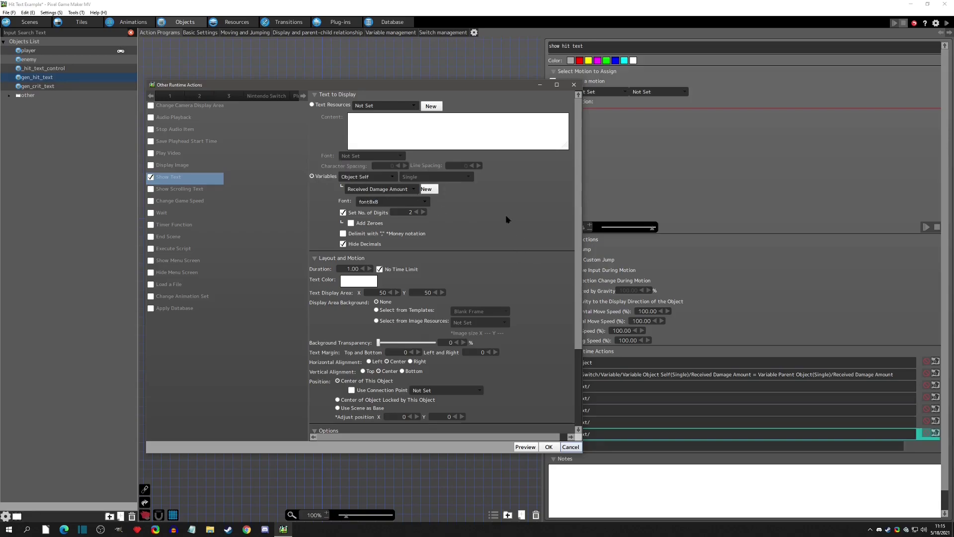
# Keep Object Self as variable source, set Vertical Alignment to Center, tick Hide on Object Action Change
pyautogui.click(367, 177)
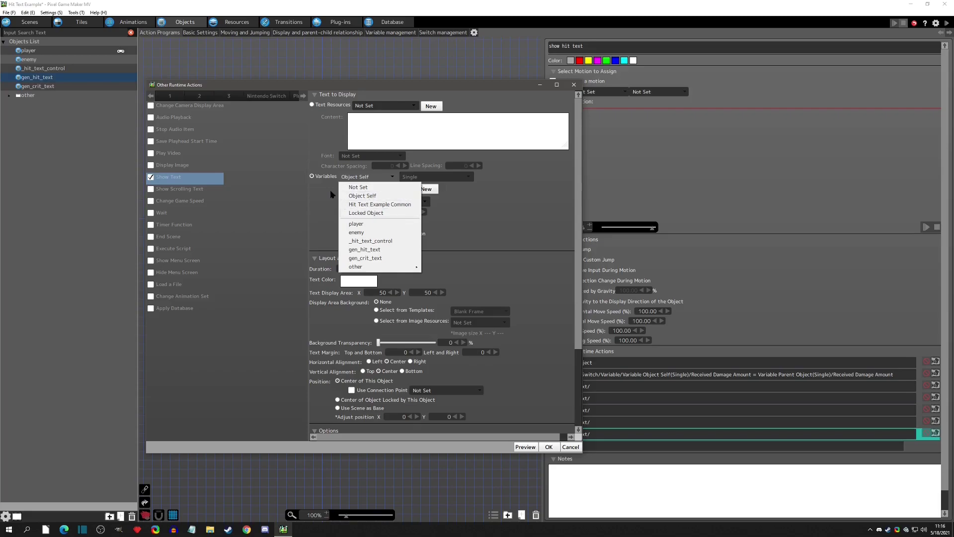
pyautogui.click(367, 196)
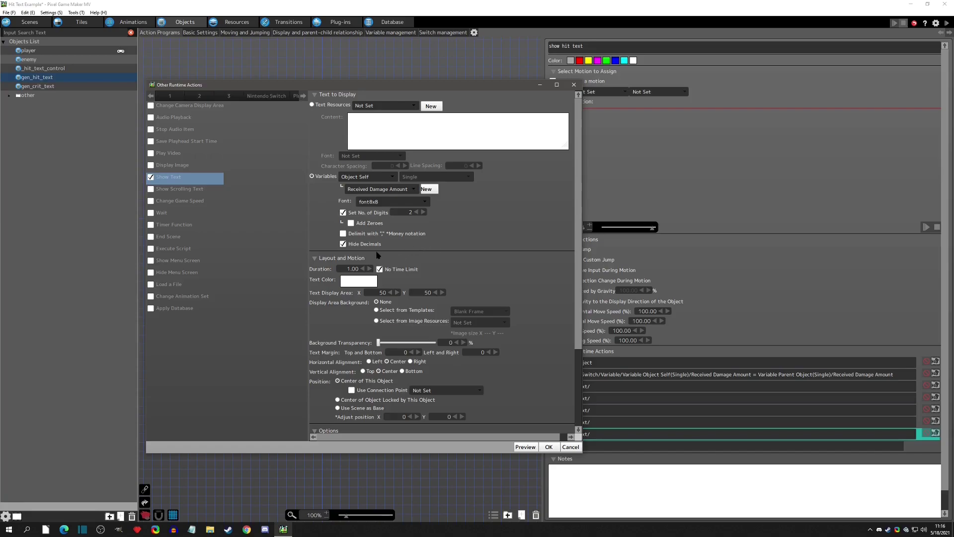
pyautogui.scroll(-2, 344, 267)
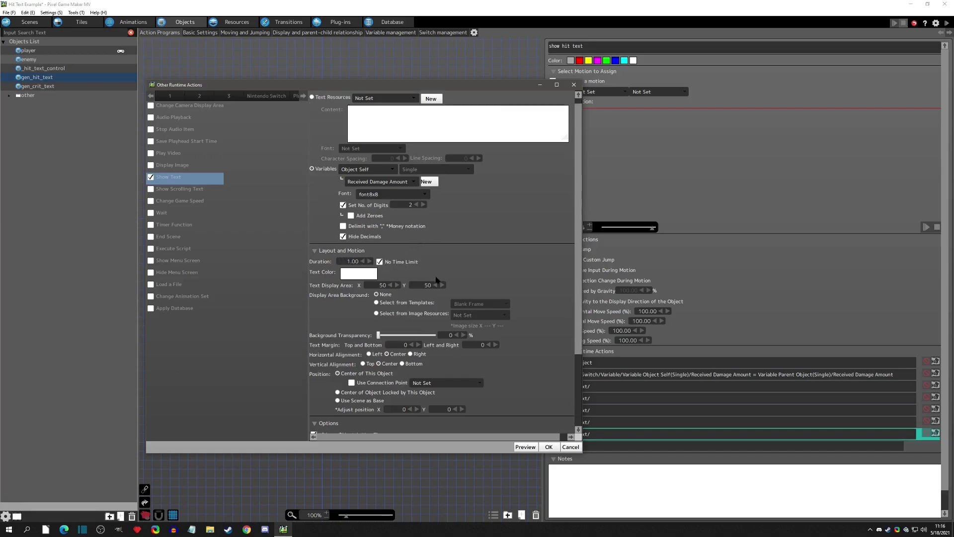
pyautogui.scroll(-2, 416, 242)
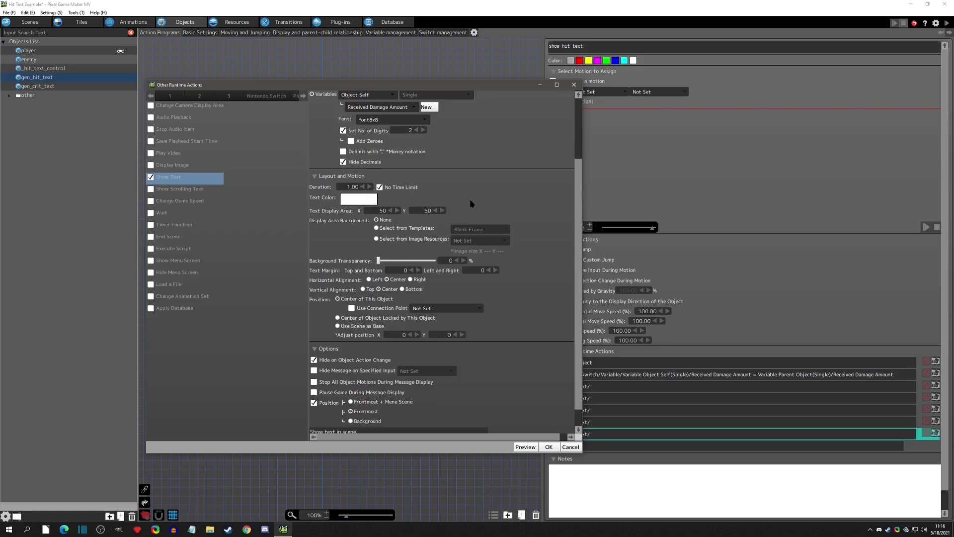
pyautogui.scroll(-1, 471, 204)
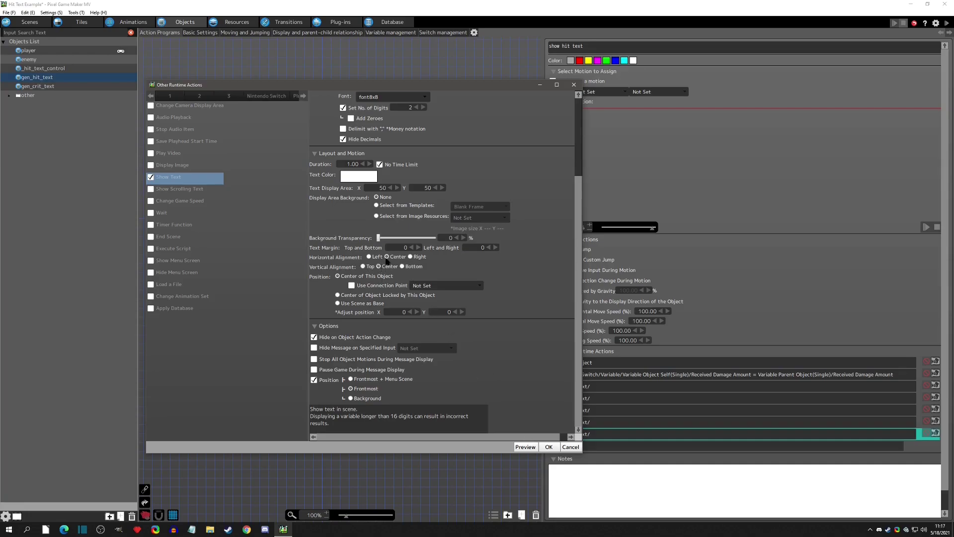
pyautogui.click(379, 268)
pyautogui.click(314, 337)
pyautogui.click(549, 446)
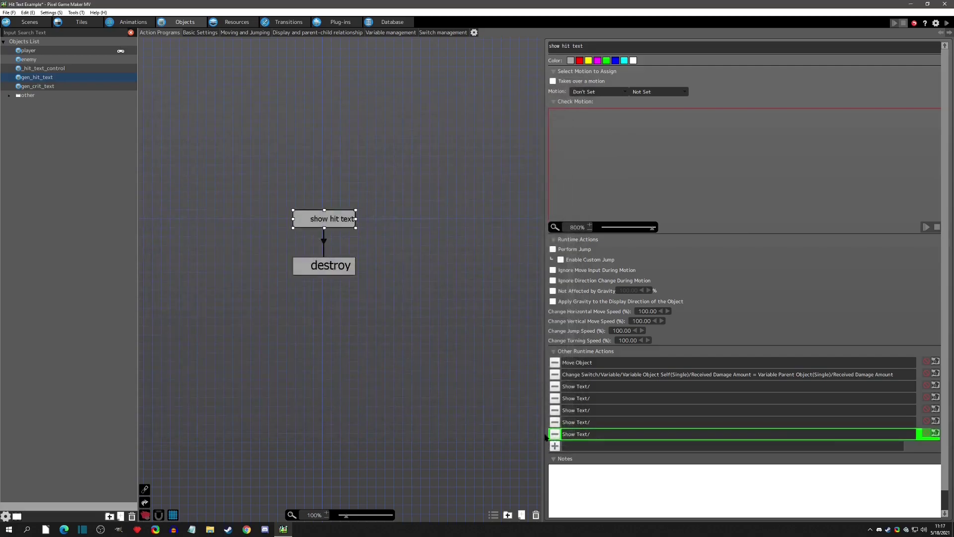
# Reselect the show hit text state and recheck the last Show Text action's settings
pyautogui.click(320, 263)
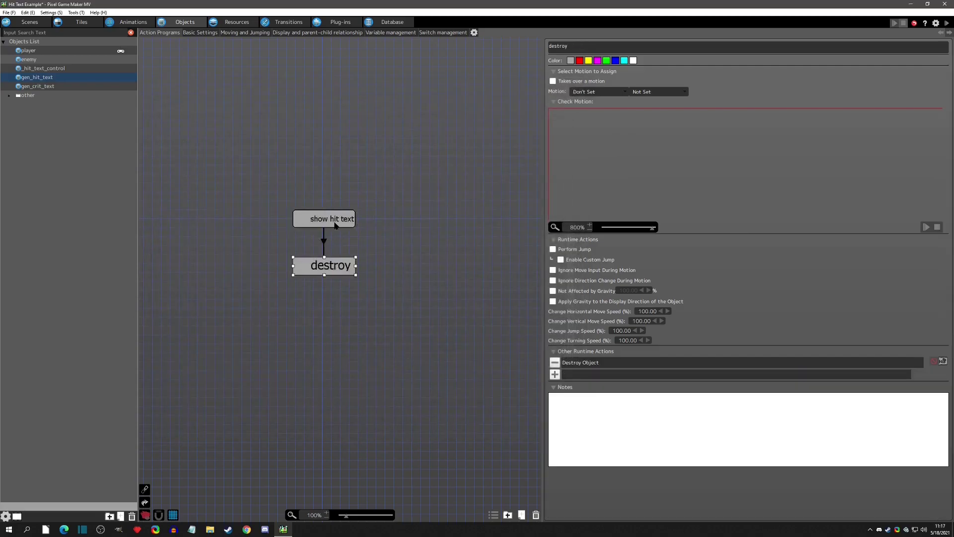
pyautogui.click(336, 224)
pyautogui.doubleClick(587, 434)
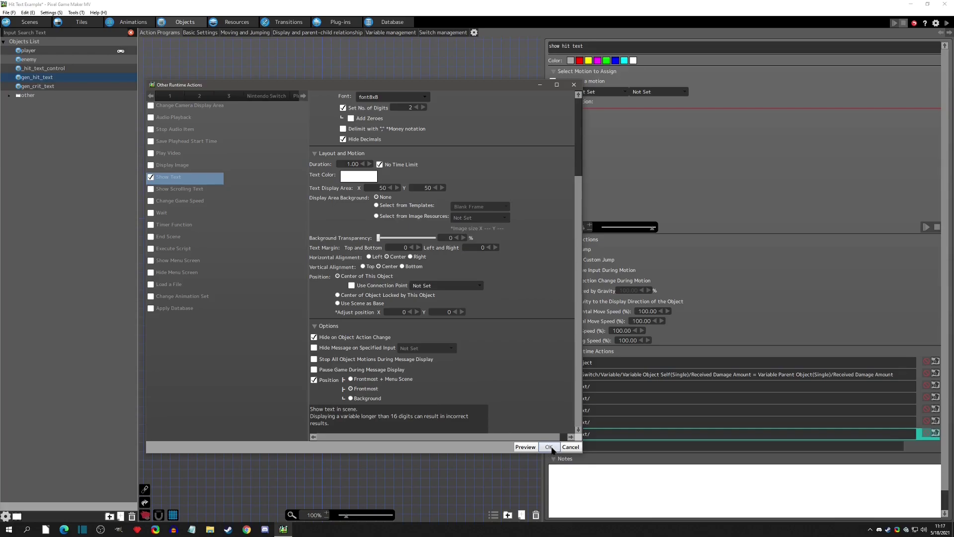
pyautogui.click(552, 448)
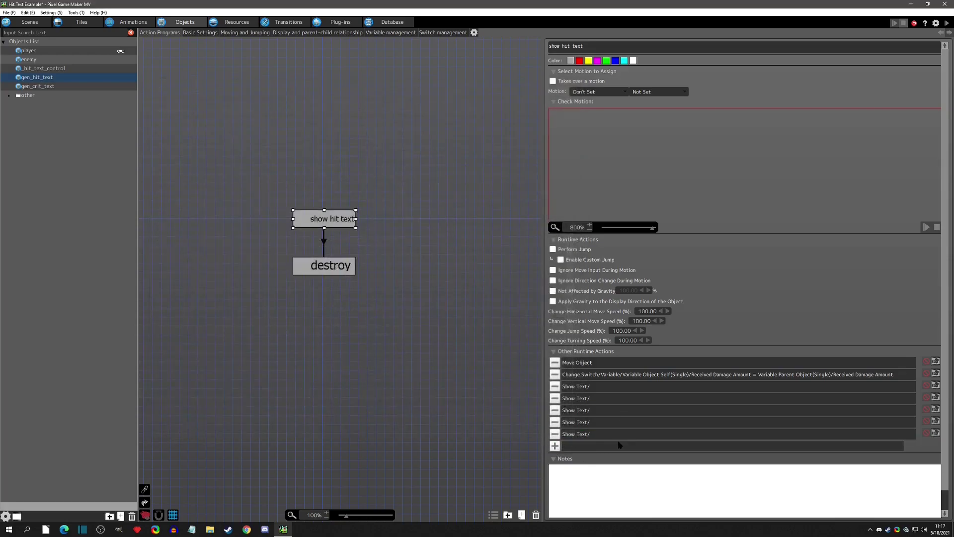
pyautogui.doubleClick(618, 437)
pyautogui.scroll(3, 367, 205)
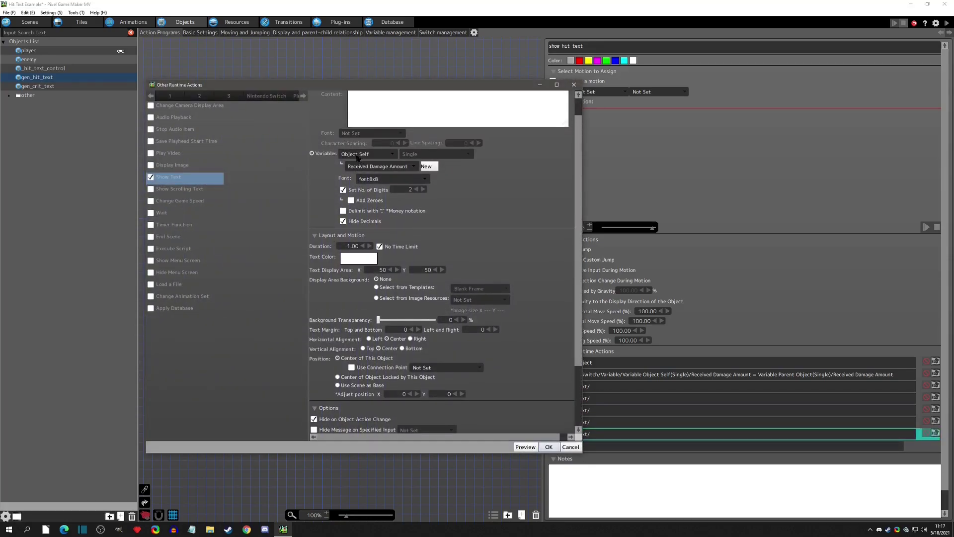
pyautogui.click(549, 446)
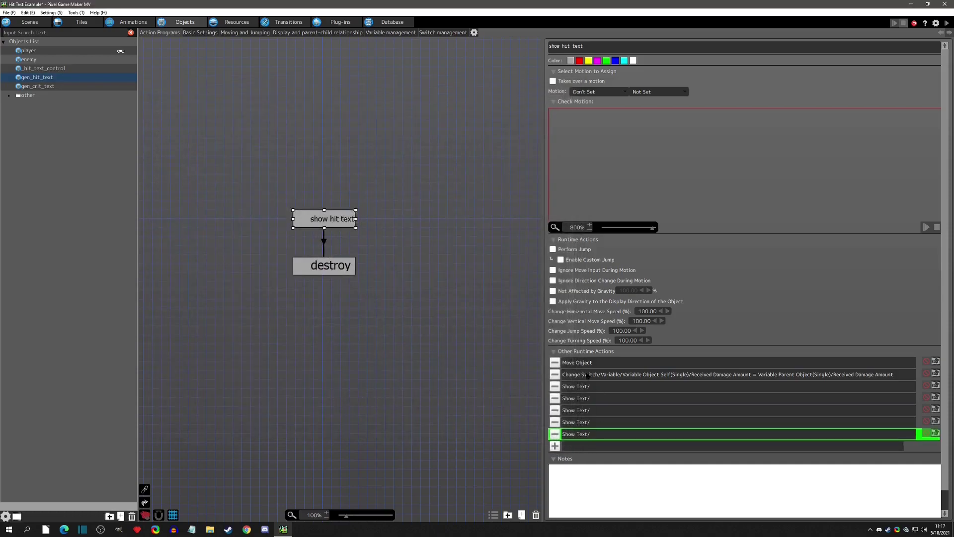
# Inspect the first two Show Text actions, deselect them, and start a test play
pyautogui.click(591, 386)
pyautogui.click(593, 397)
pyautogui.click(592, 391)
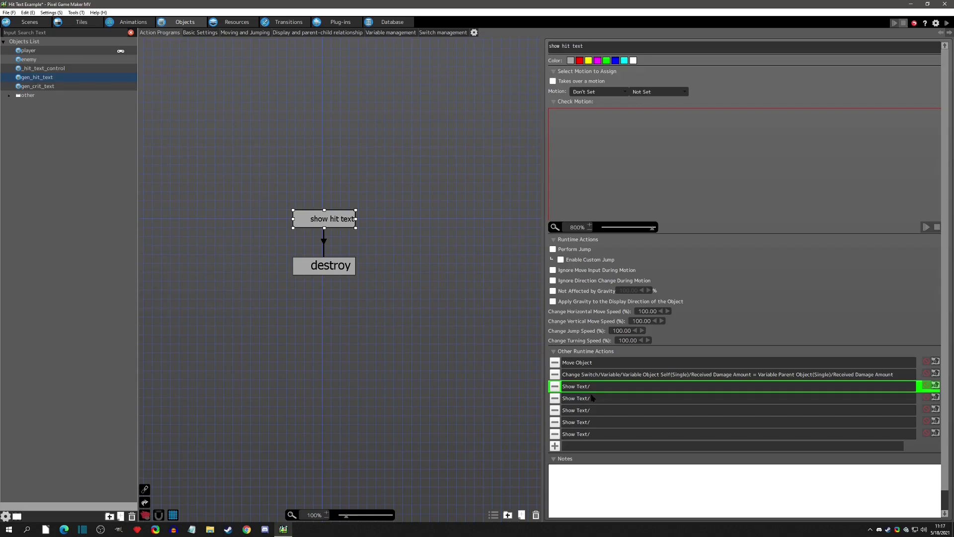
pyautogui.click(604, 446)
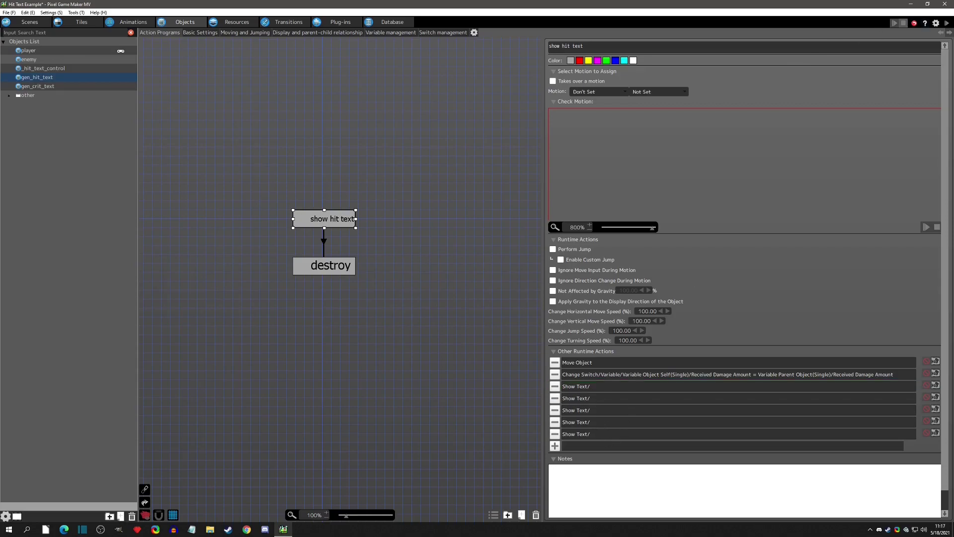
pyautogui.click(947, 22)
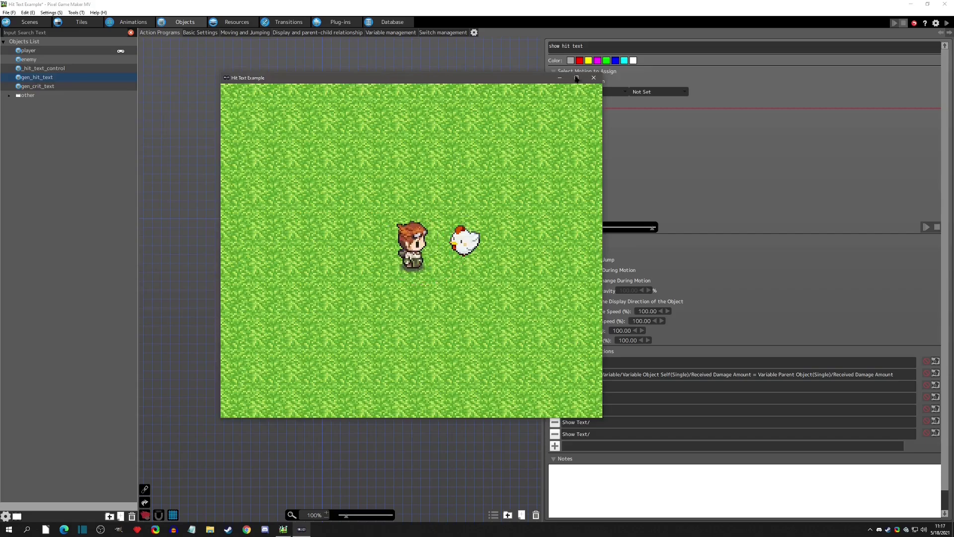
# Close the test window and disable the first four Show Text actions
pyautogui.click(599, 78)
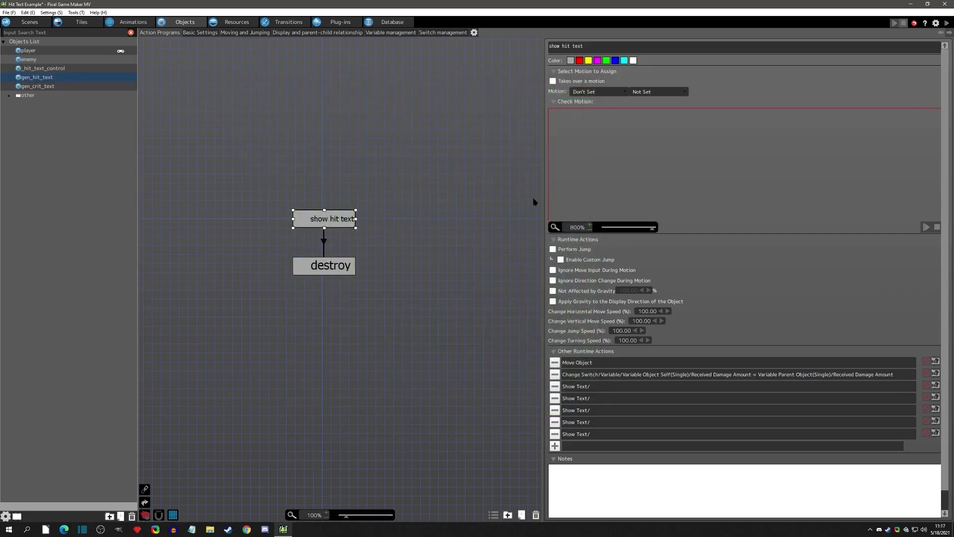
pyautogui.click(926, 386)
pyautogui.click(926, 397)
pyautogui.click(926, 410)
pyautogui.click(926, 422)
# Test-play with F5, hit the chicken, close the game, and re-enable the first Show Text action
pyautogui.press('F5')
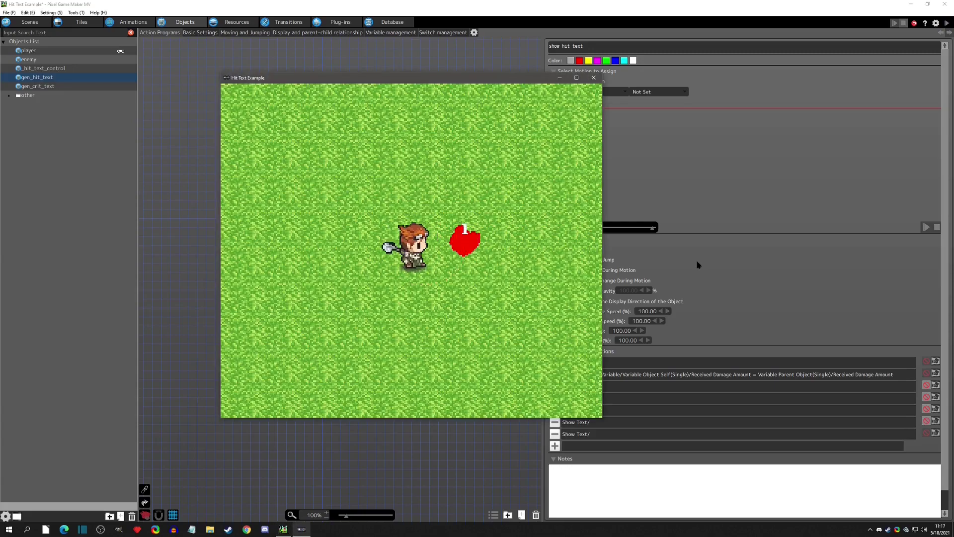
pyautogui.press('z')
pyautogui.click(593, 77)
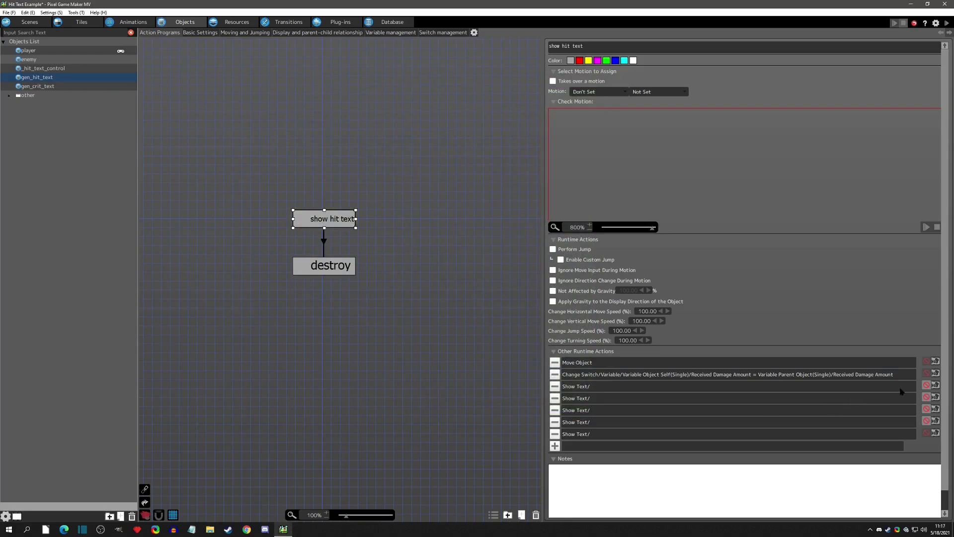
pyautogui.click(926, 385)
pyautogui.doubleClick(743, 387)
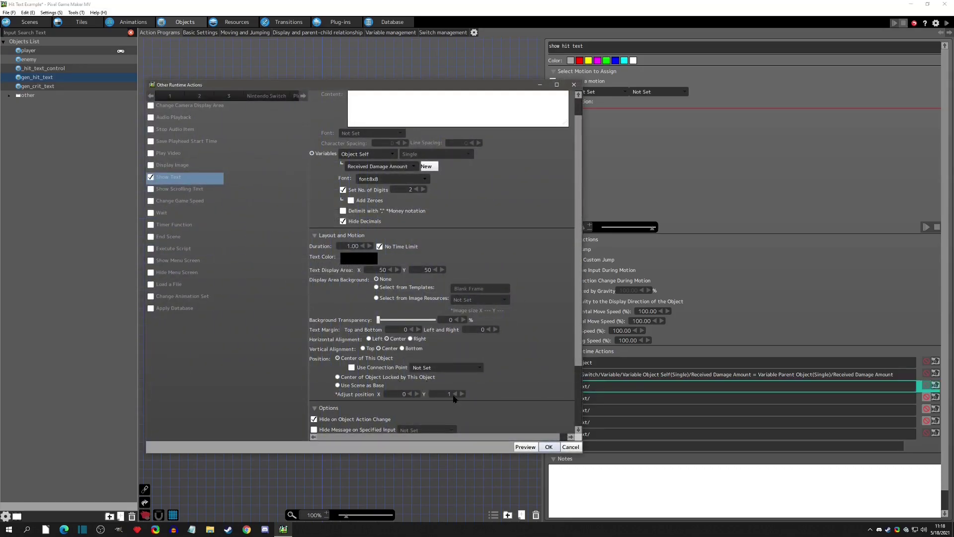
pyautogui.click(574, 85)
pyautogui.doubleClick(602, 411)
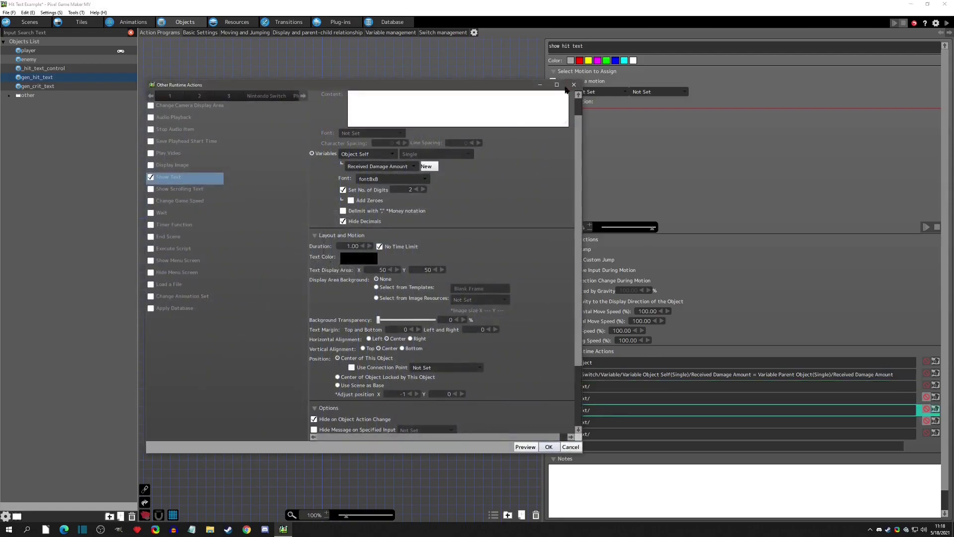
pyautogui.click(574, 85)
pyautogui.doubleClick(602, 422)
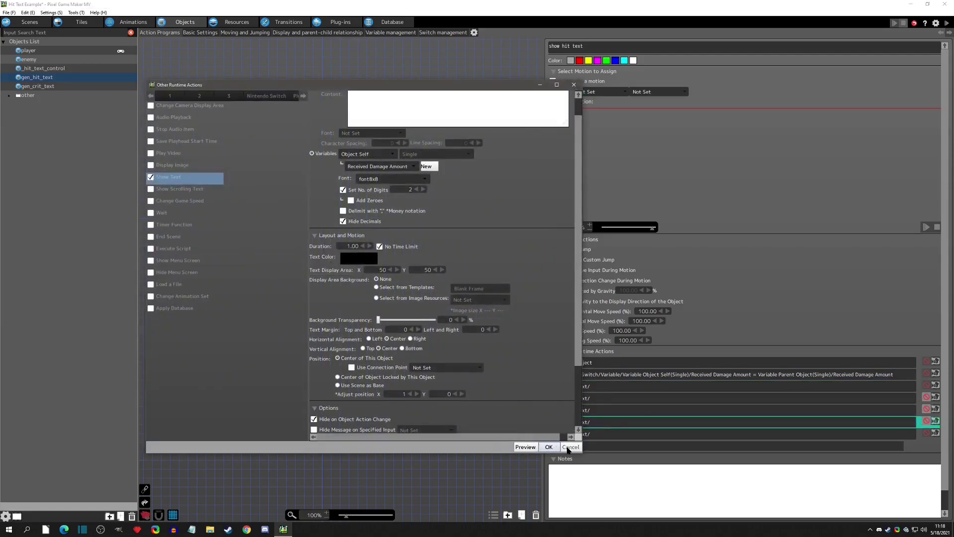
pyautogui.click(570, 447)
pyautogui.click(609, 398)
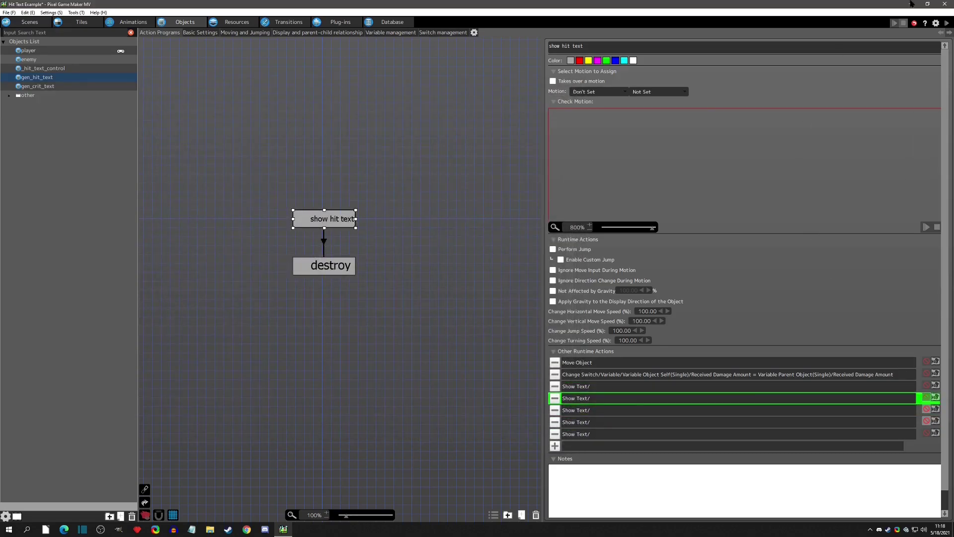
pyautogui.click(946, 23)
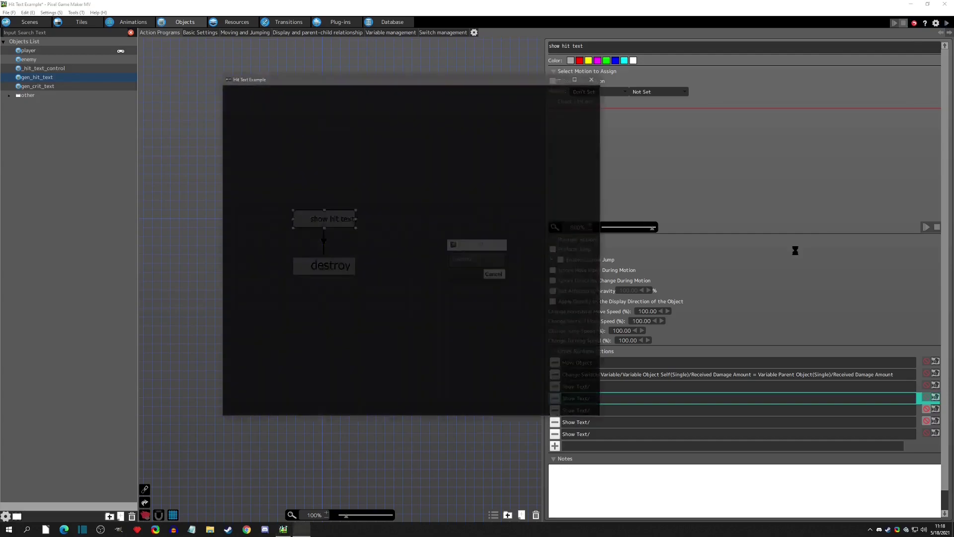
pyautogui.press('z')
pyautogui.press('z')
pyautogui.press('z')
pyautogui.press('z')
pyautogui.click(593, 78)
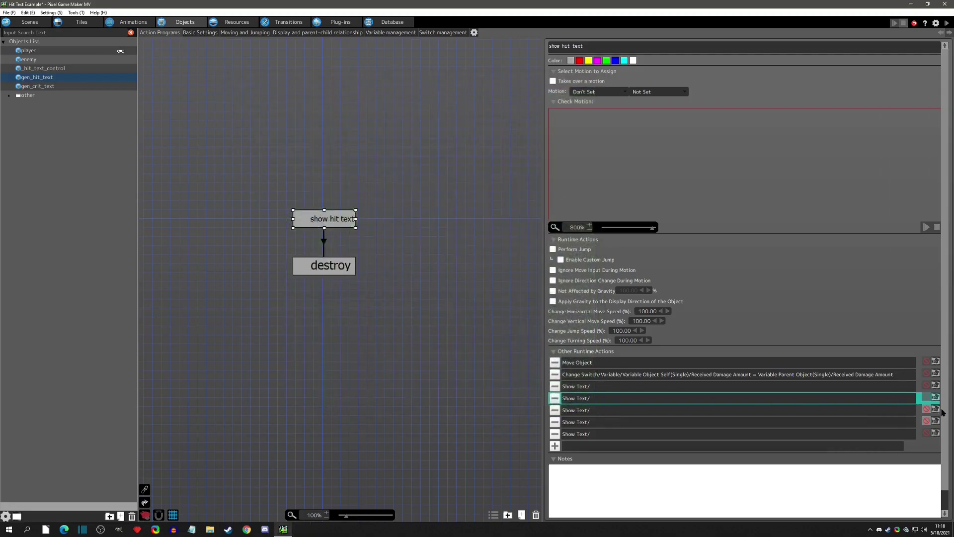
pyautogui.click(947, 23)
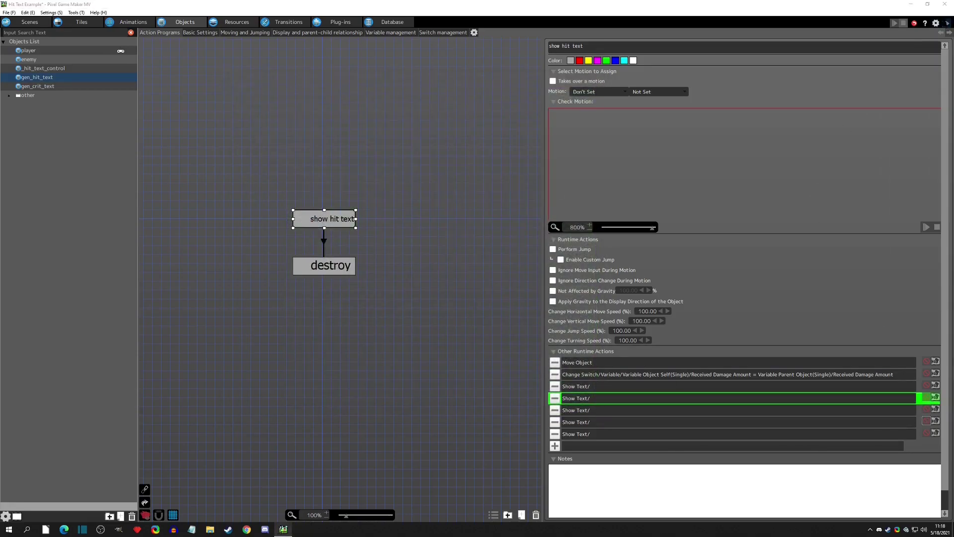
pyautogui.press('z')
pyautogui.press('z')
pyautogui.click(594, 78)
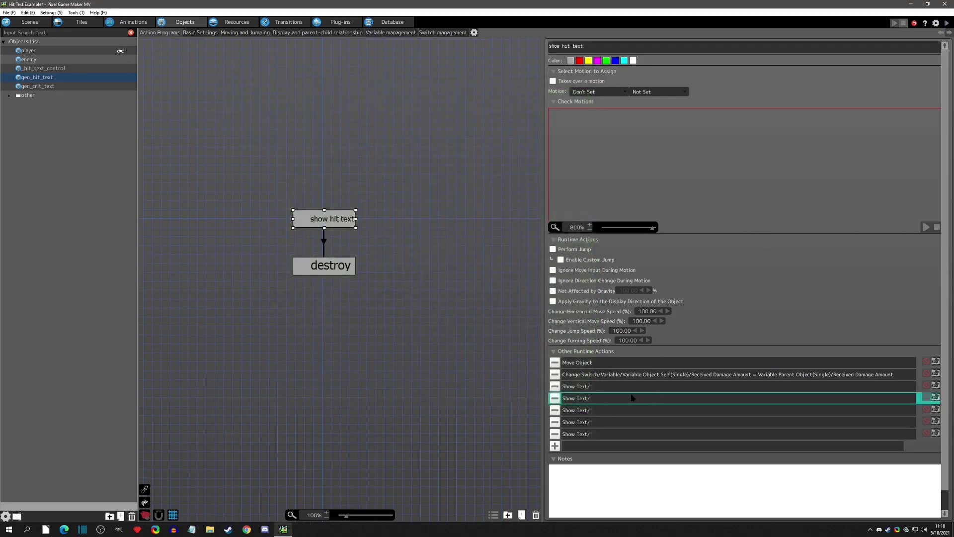
# Look over the Show Text actions in gen_hit_text's show hit text state
pyautogui.doubleClick(596, 385)
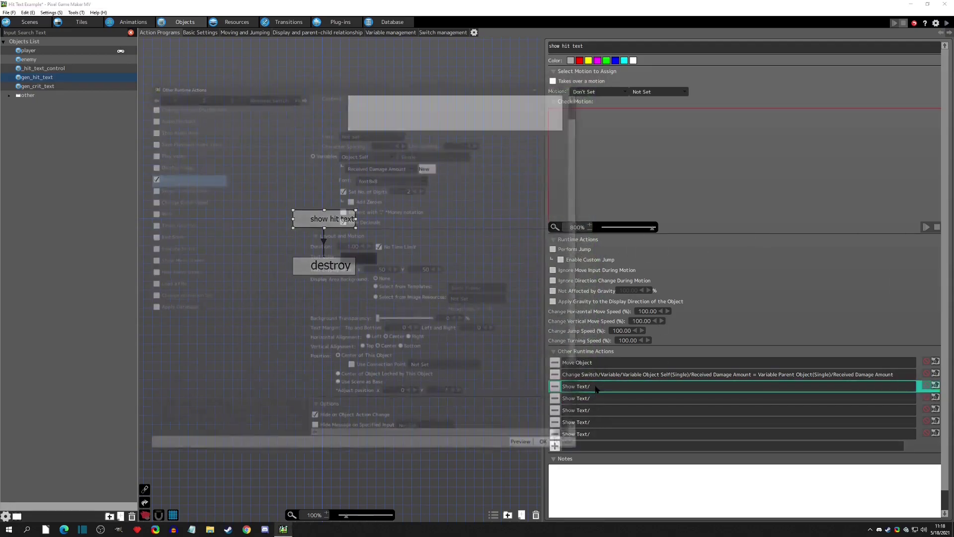
pyautogui.scroll(1, 448, 212)
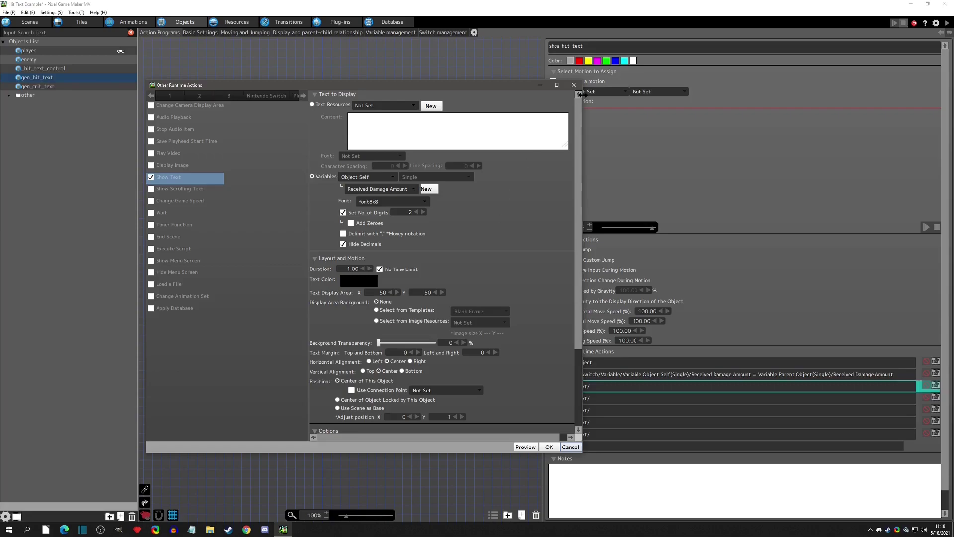
pyautogui.click(574, 85)
pyautogui.click(589, 439)
pyautogui.doubleClick(593, 398)
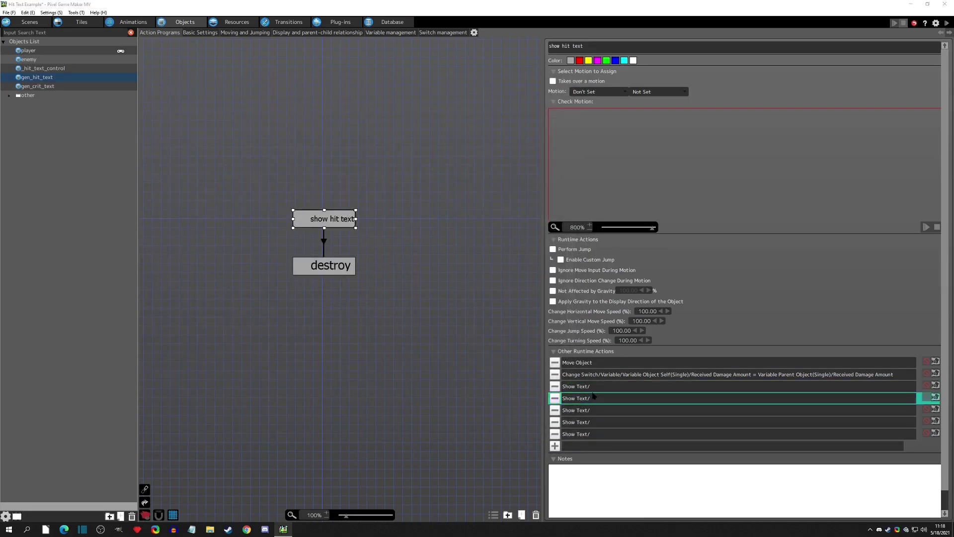
pyautogui.click(574, 86)
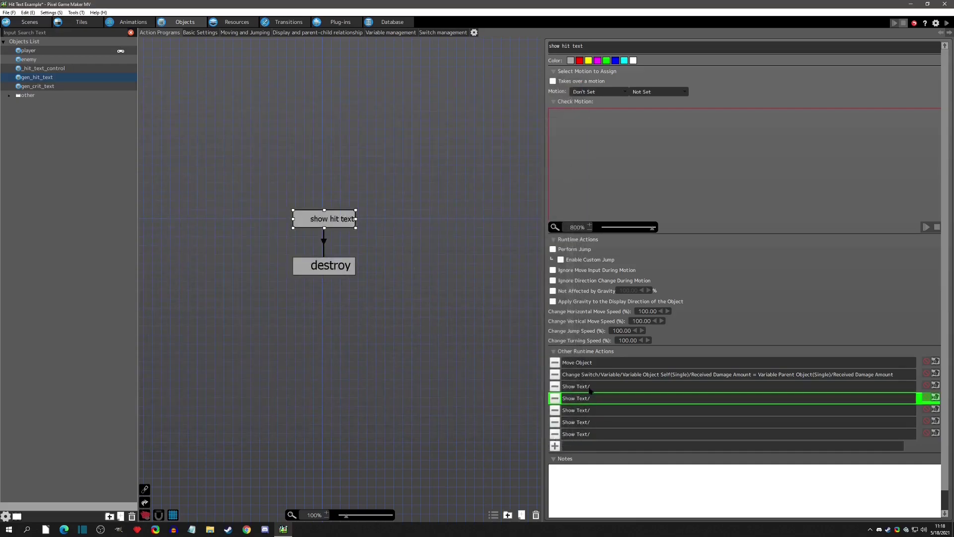
# Confirm the four black offset Show Text actions with Adjust position and Text Color checked
pyautogui.doubleClick(592, 388)
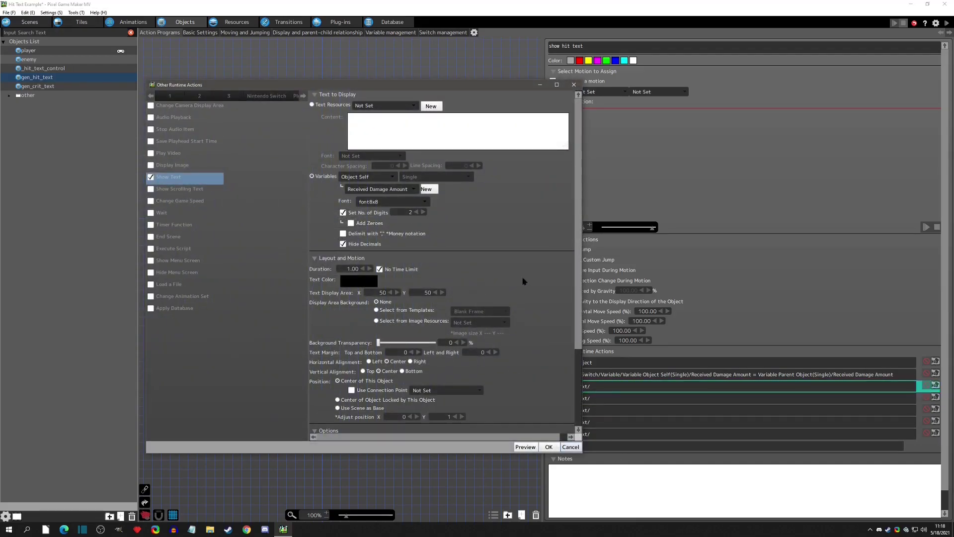
pyautogui.scroll(-3, 511, 284)
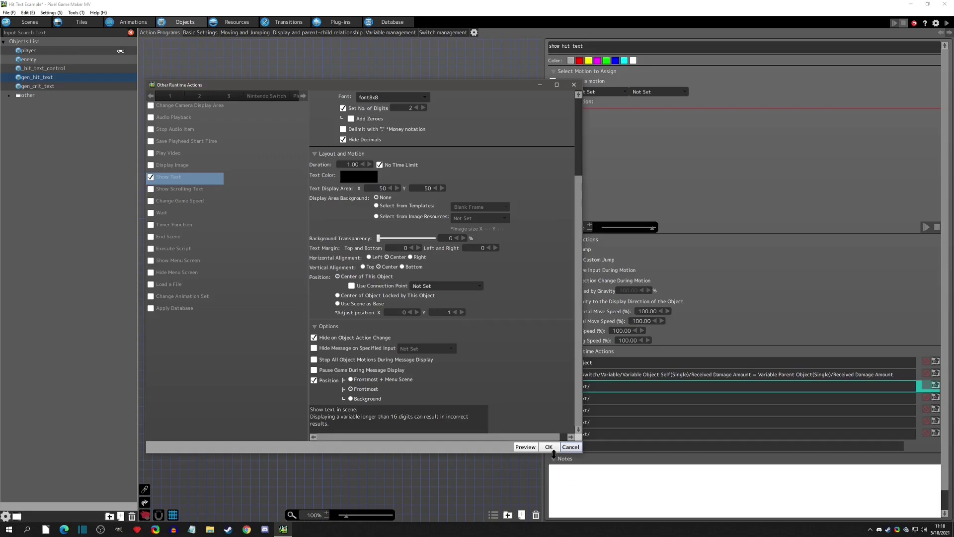
pyautogui.click(549, 446)
pyautogui.doubleClick(603, 397)
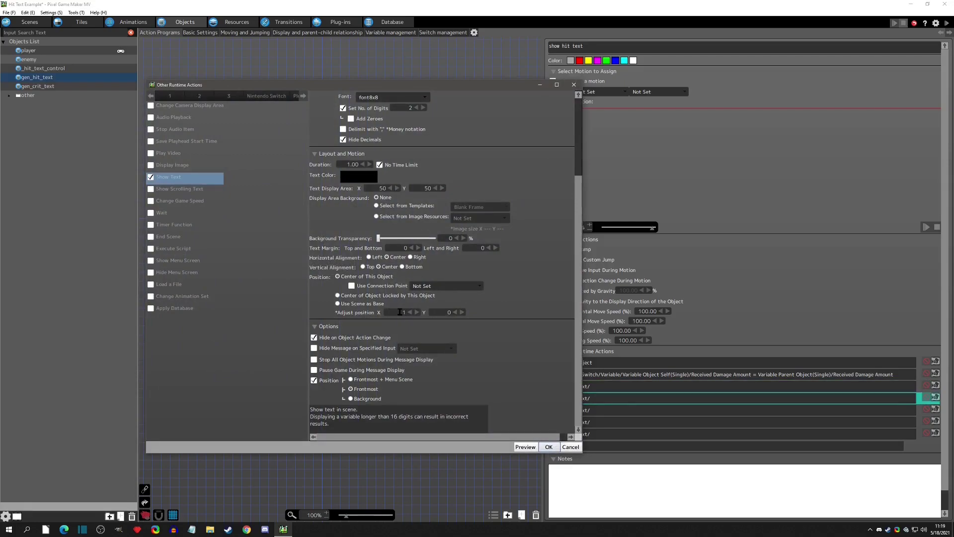
pyautogui.click(548, 446)
pyautogui.doubleClick(586, 410)
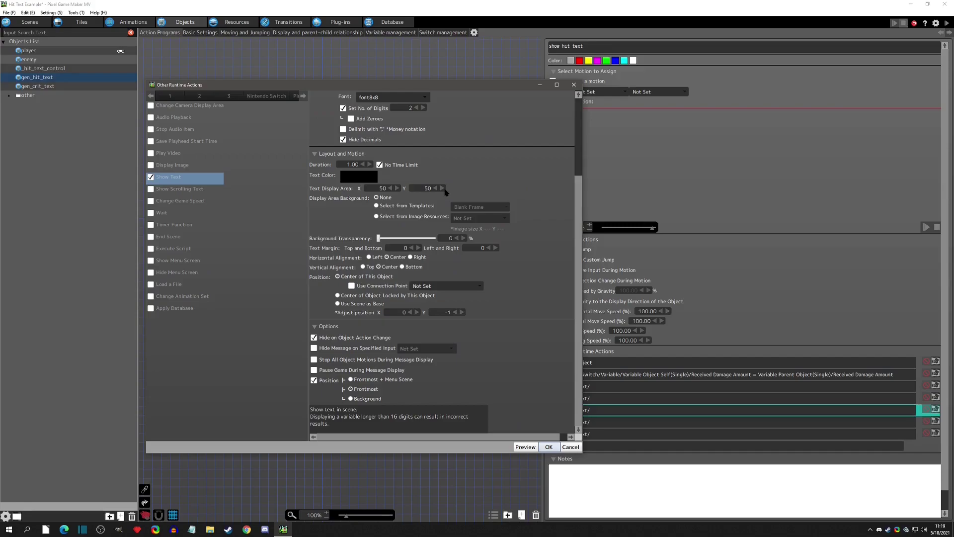
pyautogui.click(571, 446)
pyautogui.doubleClick(577, 422)
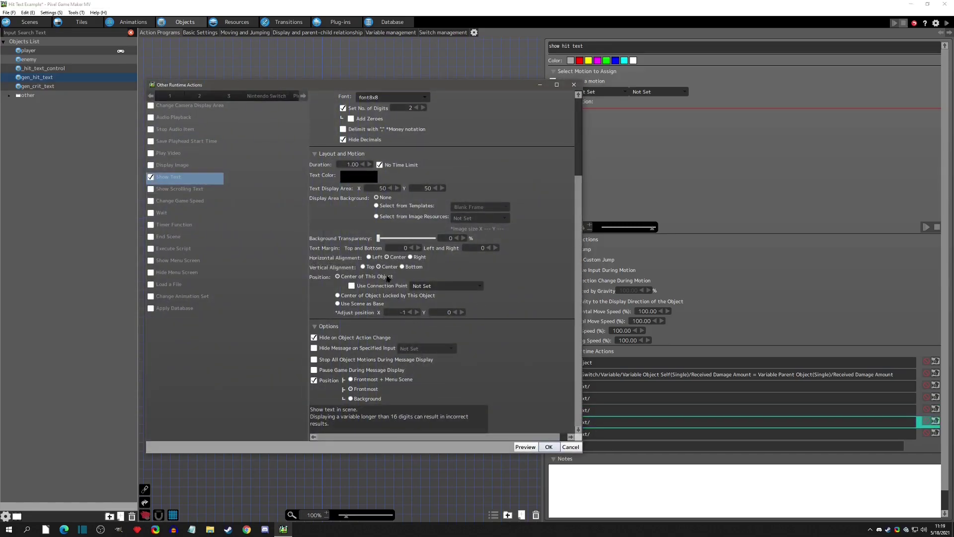
pyautogui.click(571, 447)
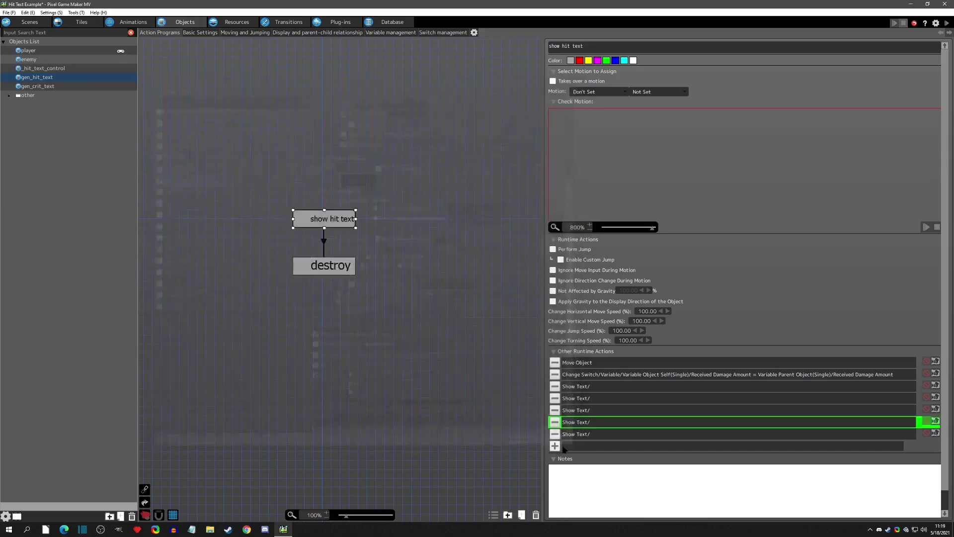
# Confirm the centred white fifth Show Text action and launch a test play
pyautogui.click(593, 390)
pyautogui.keyDown('shift'); pyautogui.click(602, 422); pyautogui.keyUp('shift')
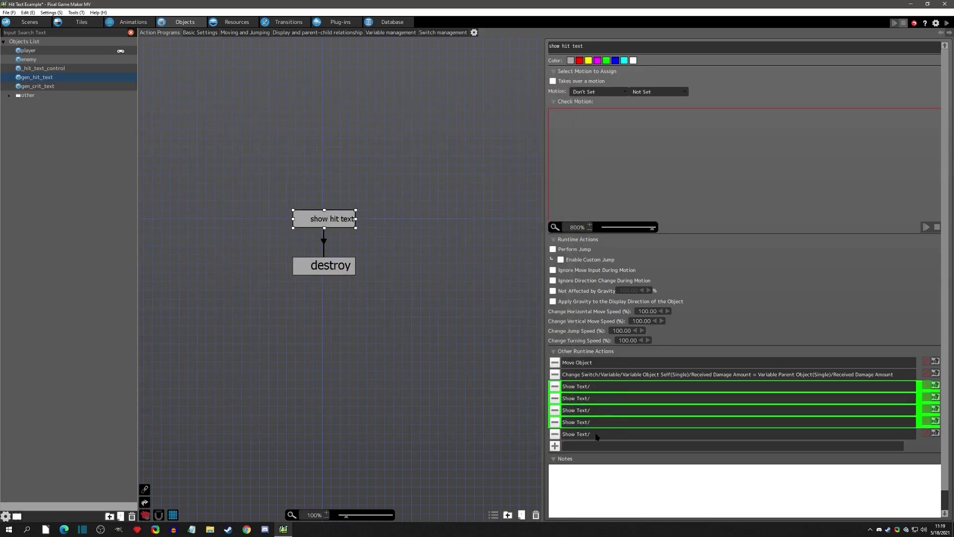
pyautogui.click(598, 434)
pyautogui.doubleClick(593, 438)
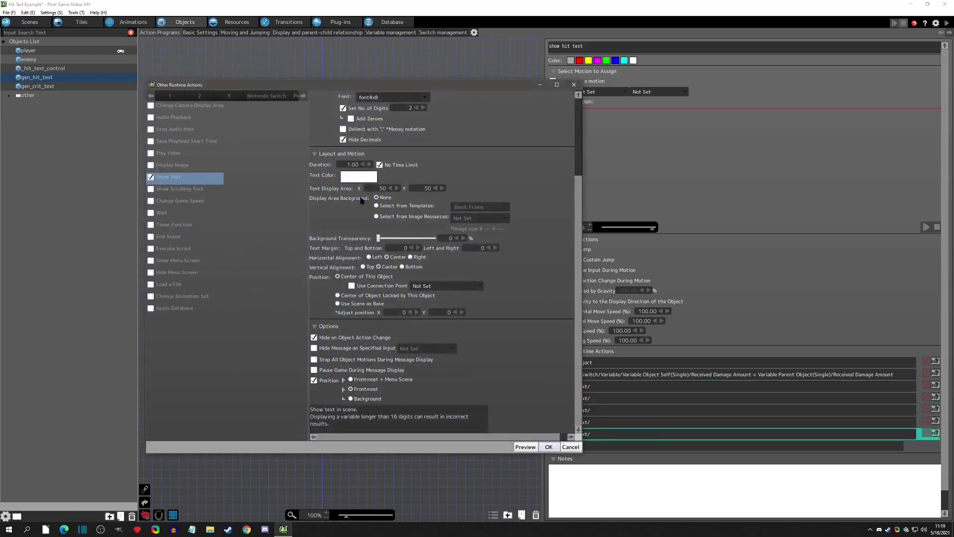
pyautogui.scroll(3, 434, 174)
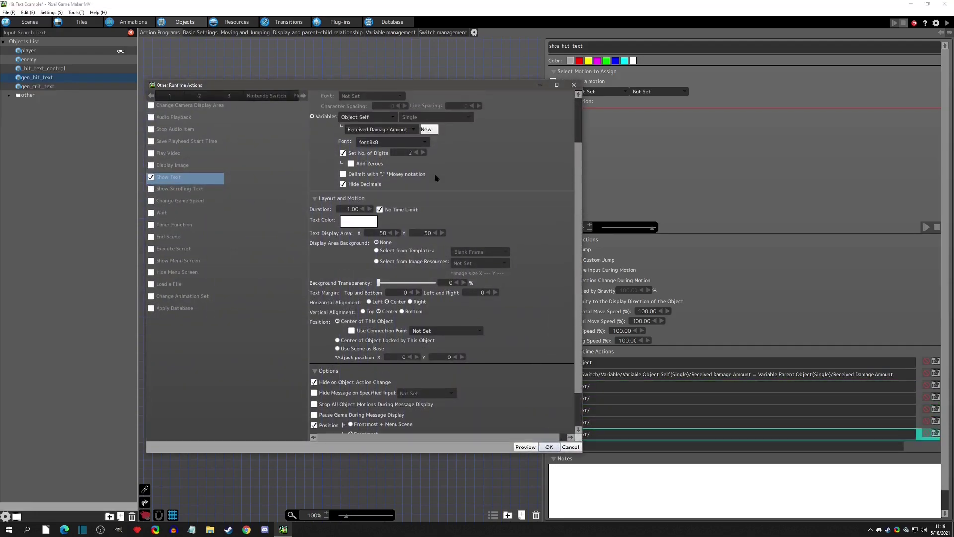
pyautogui.scroll(-3, 434, 174)
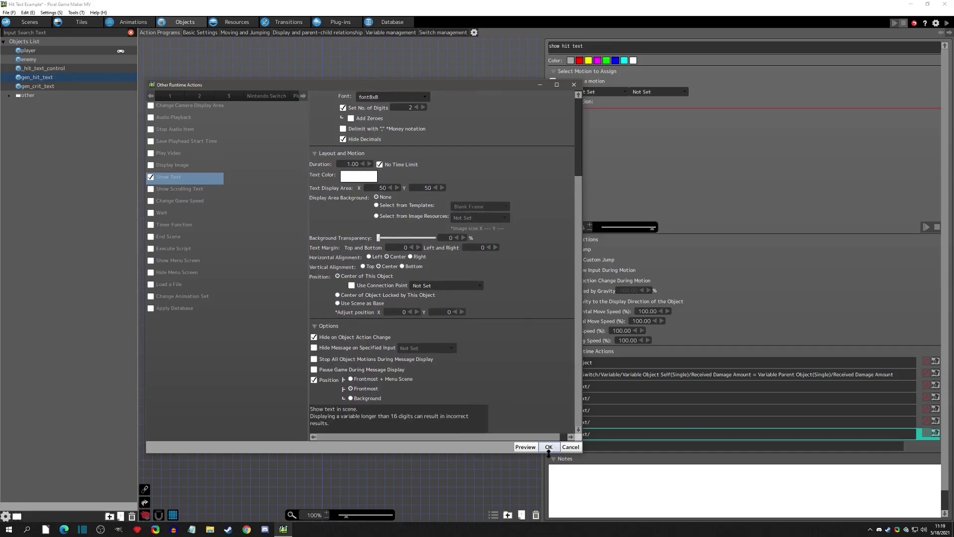
pyautogui.click(549, 448)
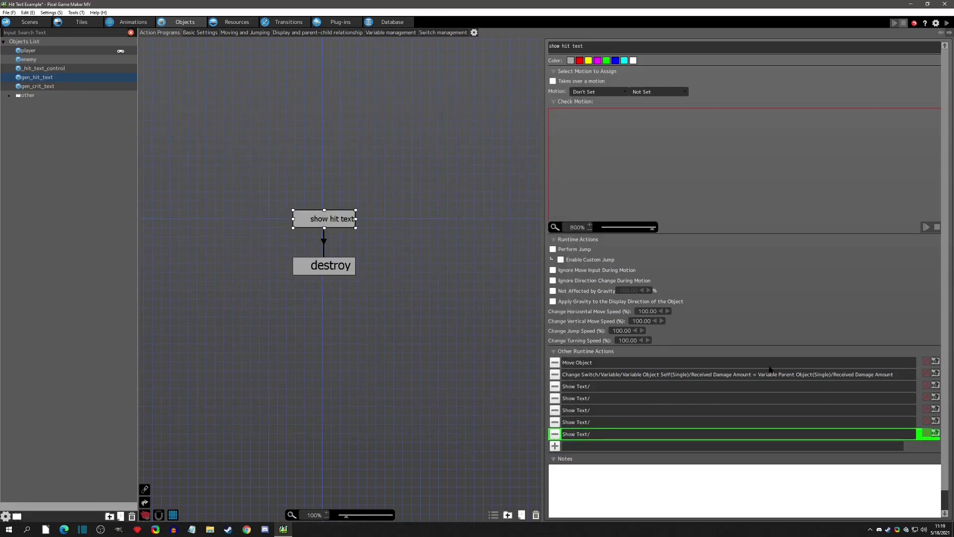
pyautogui.click(947, 23)
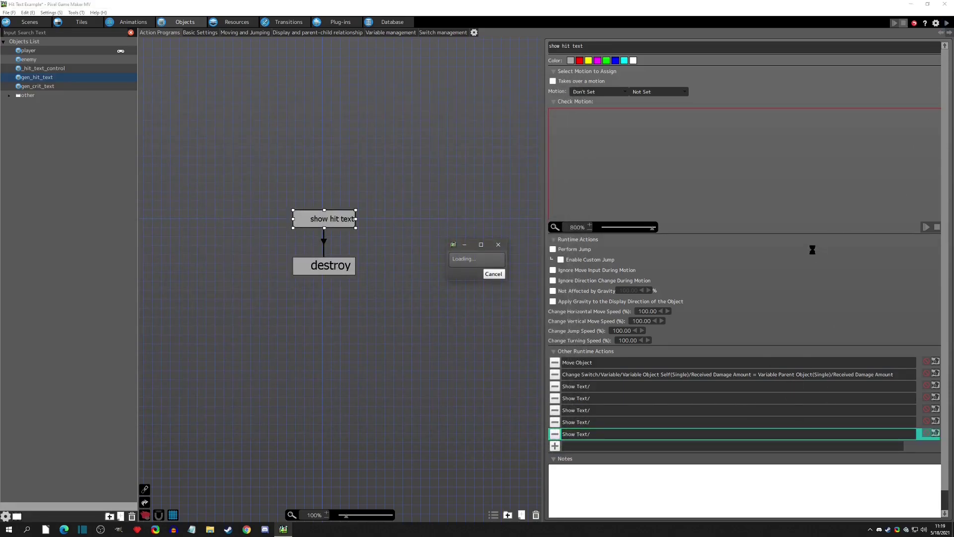
# Attack the chicken once in the test play, then close the test window
pyautogui.press('z')
pyautogui.press('z')
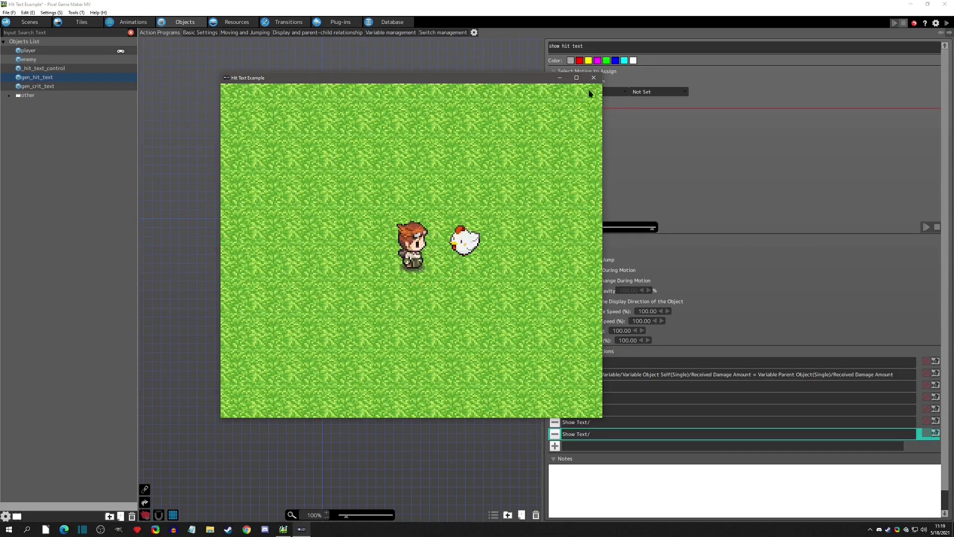
pyautogui.click(594, 78)
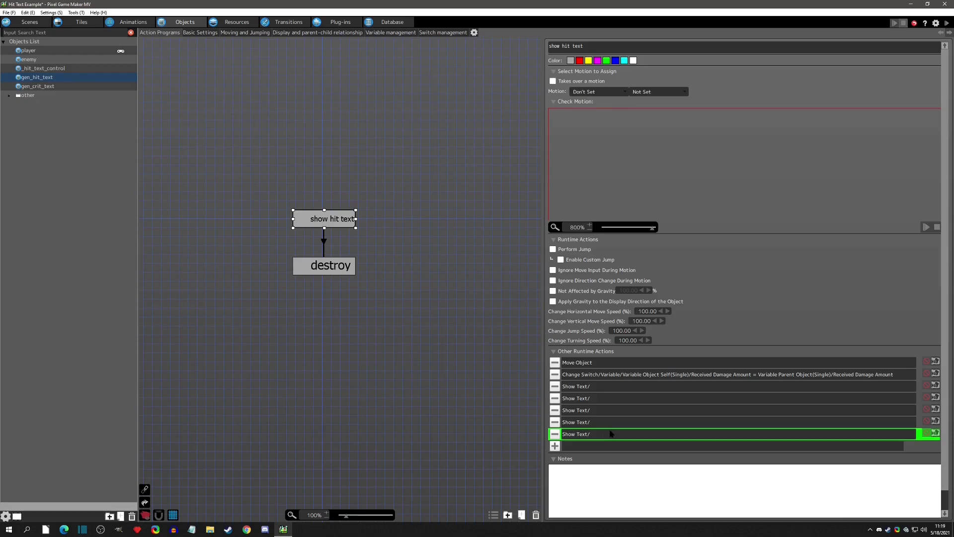
# Inspect the destroy state's Destroy Object action, then view gen_hit_text's Basic Settings
pyautogui.click(326, 266)
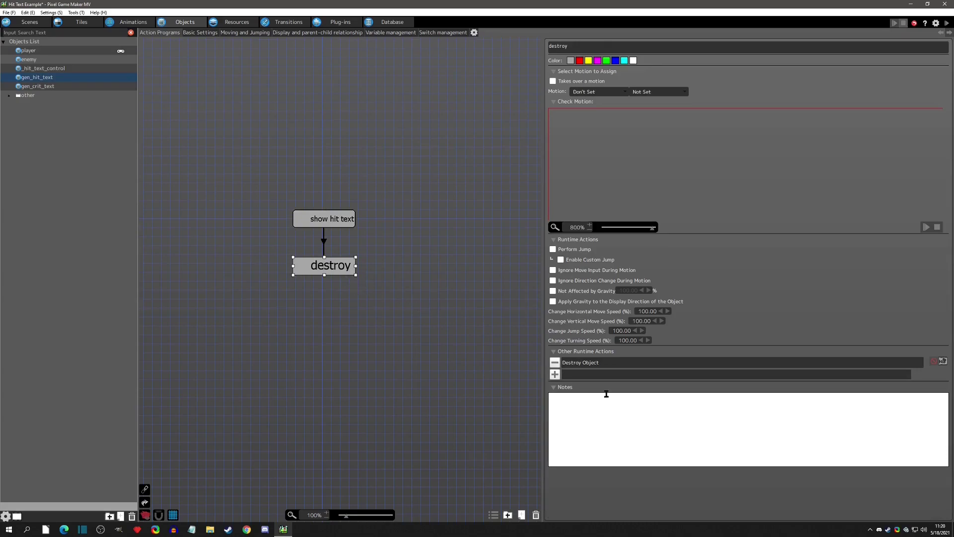
pyautogui.doubleClick(589, 365)
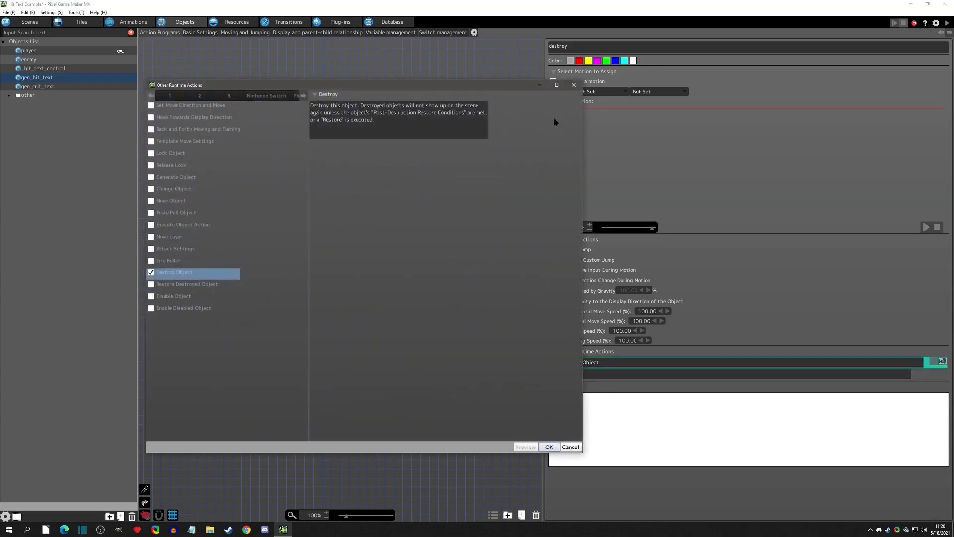
pyautogui.click(573, 85)
pyautogui.click(209, 35)
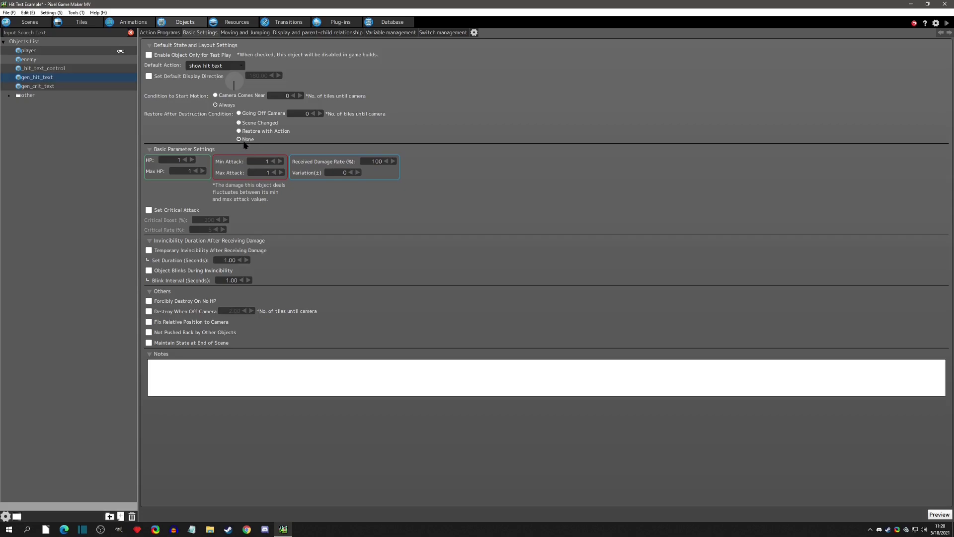
# Inspect the crit state's actions in _hit_text_control's action program
pyautogui.click(38, 69)
pyautogui.click(156, 36)
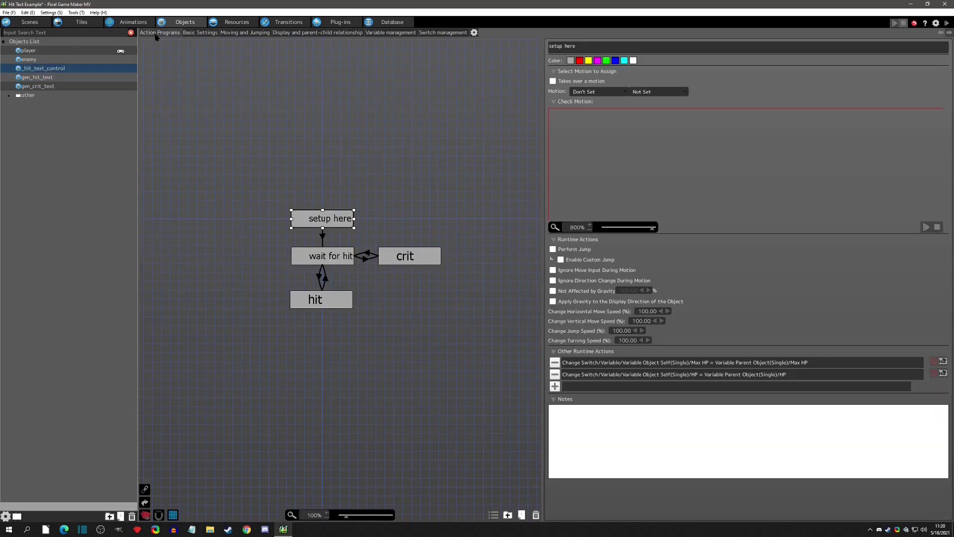
pyautogui.click(396, 266)
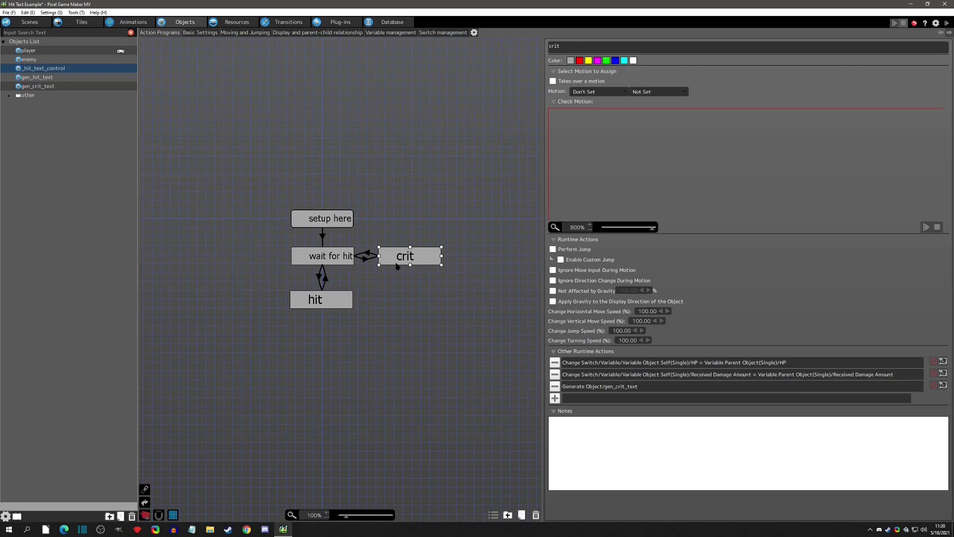
# Set the player's Critical Rate to 50% in Basic Settings
pyautogui.click(46, 52)
pyautogui.click(199, 32)
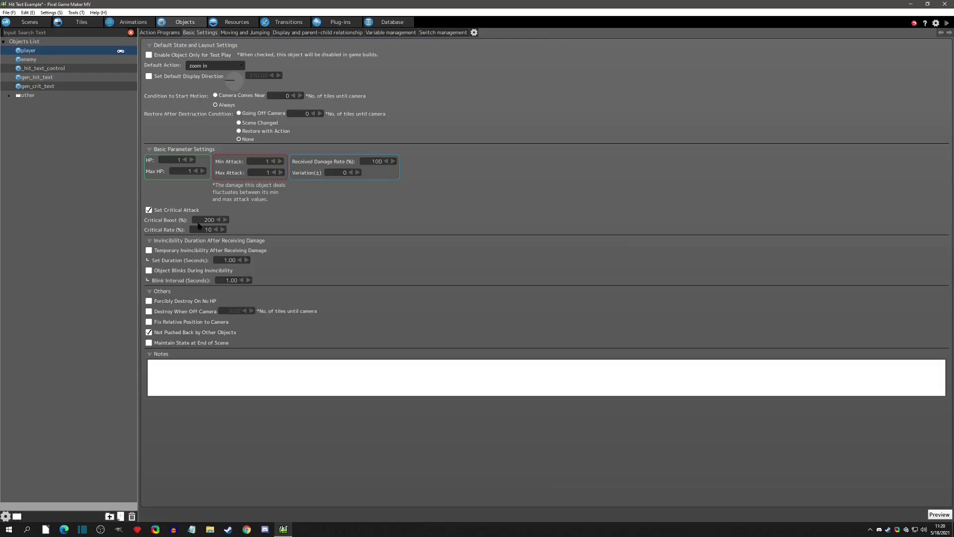
pyautogui.click(206, 229)
pyautogui.write('50')
pyautogui.press('Return')
# Make the enemy's hit received-damage entry change the critical rate to 5%
pyautogui.click(43, 60)
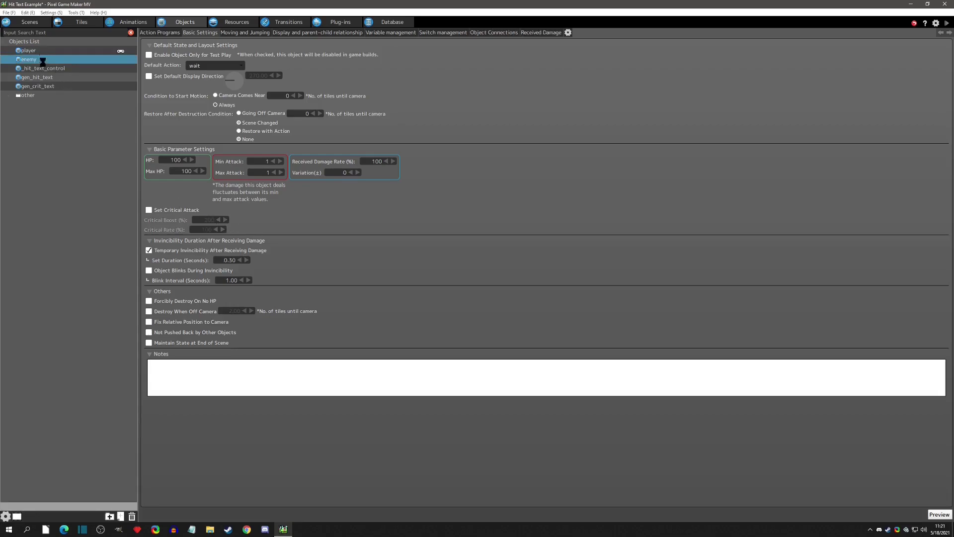
pyautogui.click(532, 33)
pyautogui.click(179, 56)
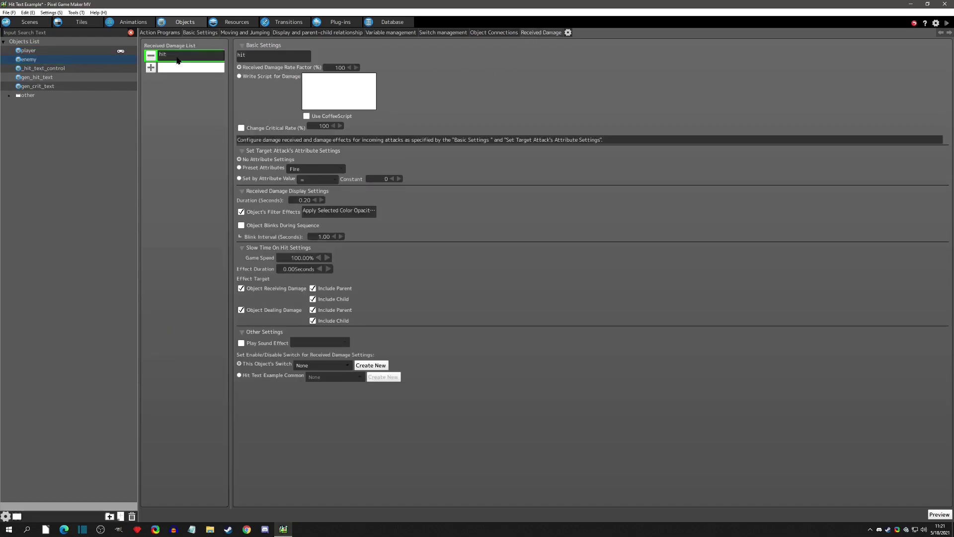
pyautogui.click(242, 128)
pyautogui.click(309, 127)
pyautogui.write('5')
# Return to the player's Basic Settings and start a test play
pyautogui.click(87, 50)
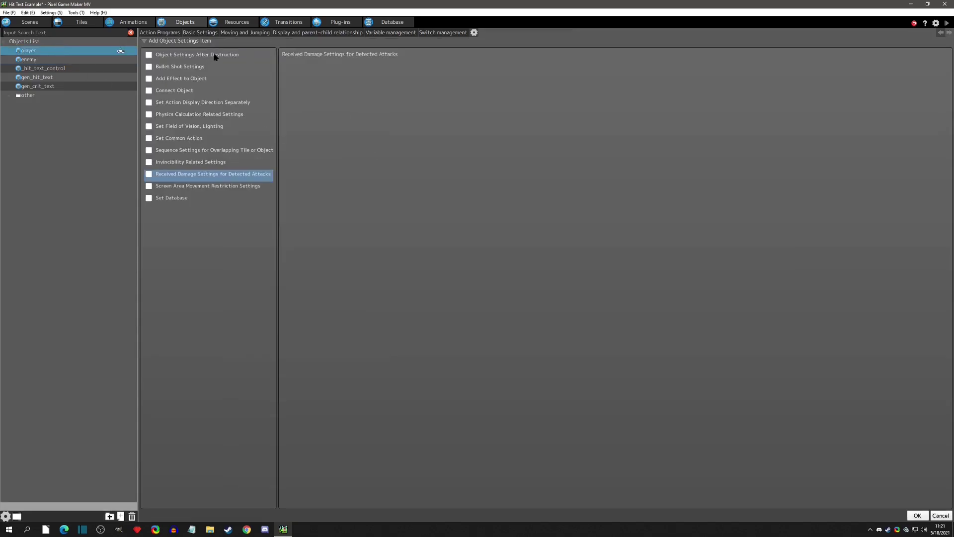
pyautogui.click(206, 33)
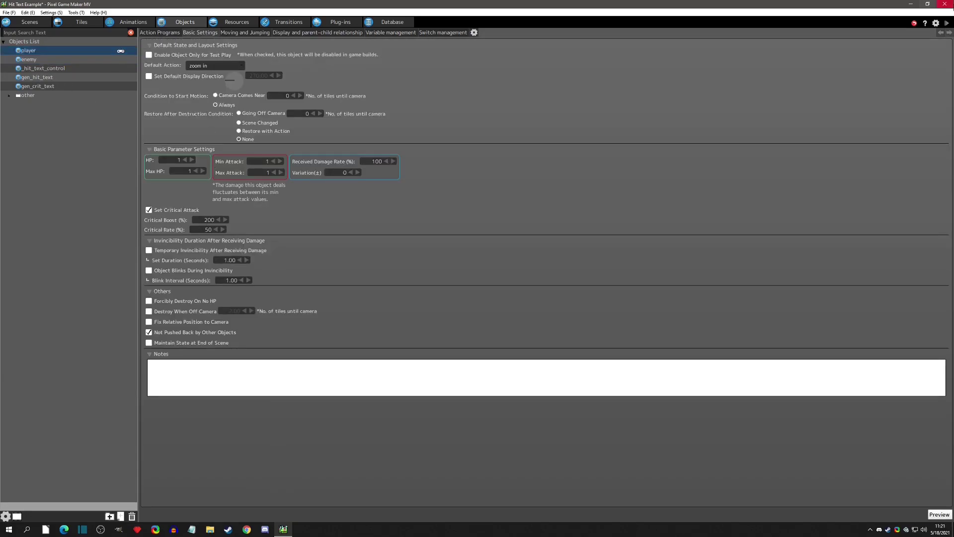
pyautogui.click(947, 23)
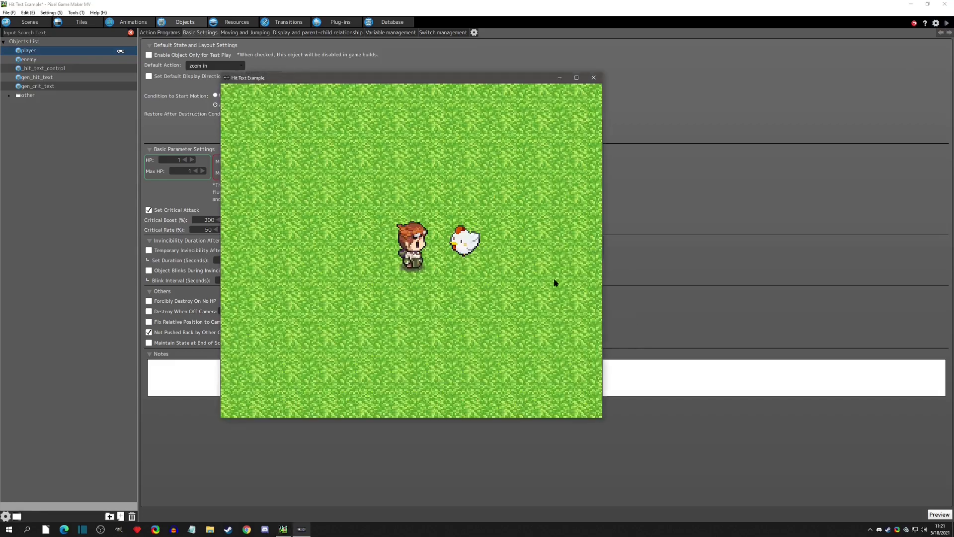
pyautogui.press('Right')
pyautogui.press('z')
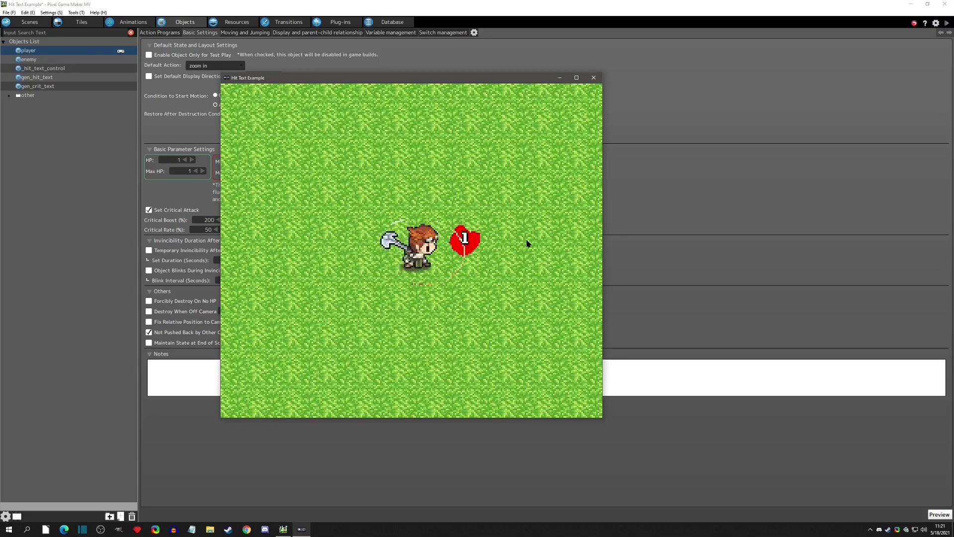
pyautogui.press('z')
pyautogui.press('z')
pyautogui.press('z')
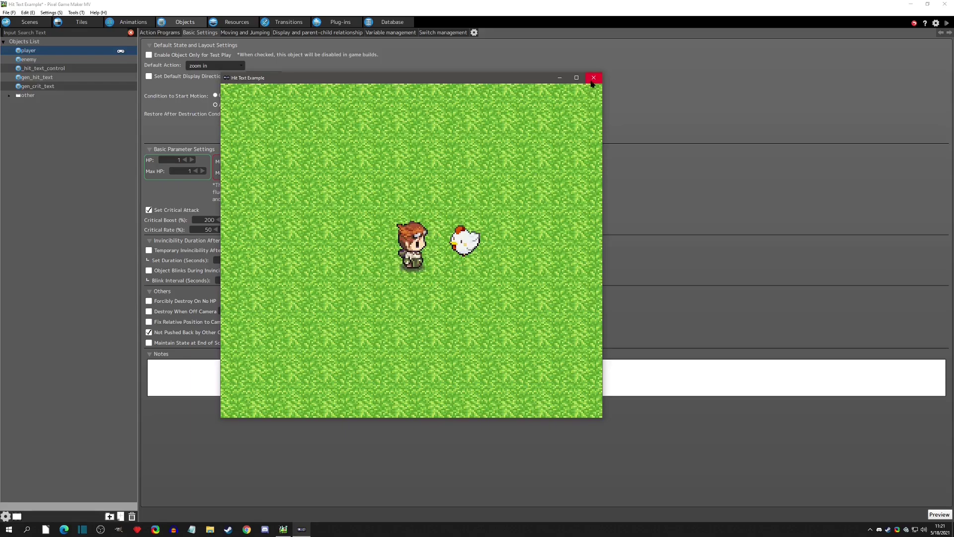
pyautogui.click(594, 78)
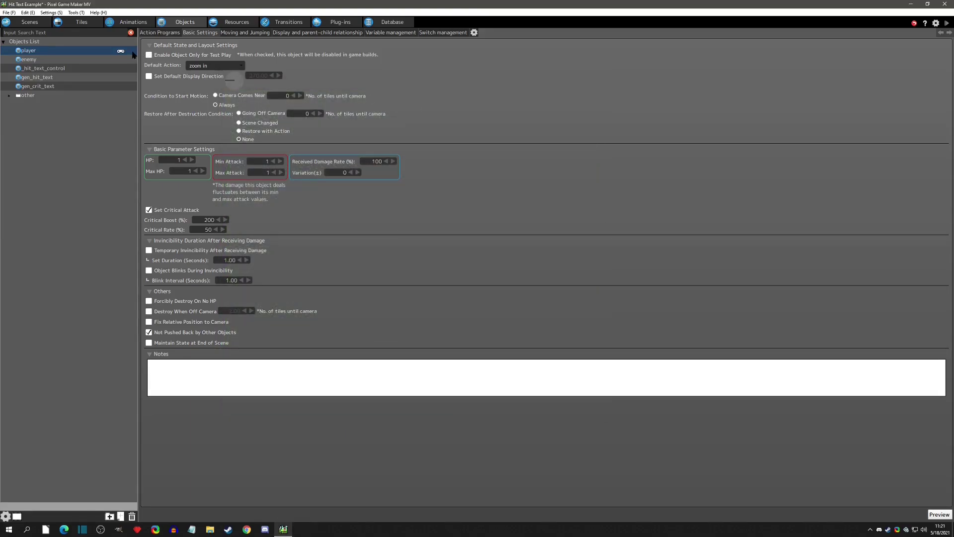
# Review the Critical Received and switch/variable conditions on the link into _hit_text_control's crit state
pyautogui.click(48, 69)
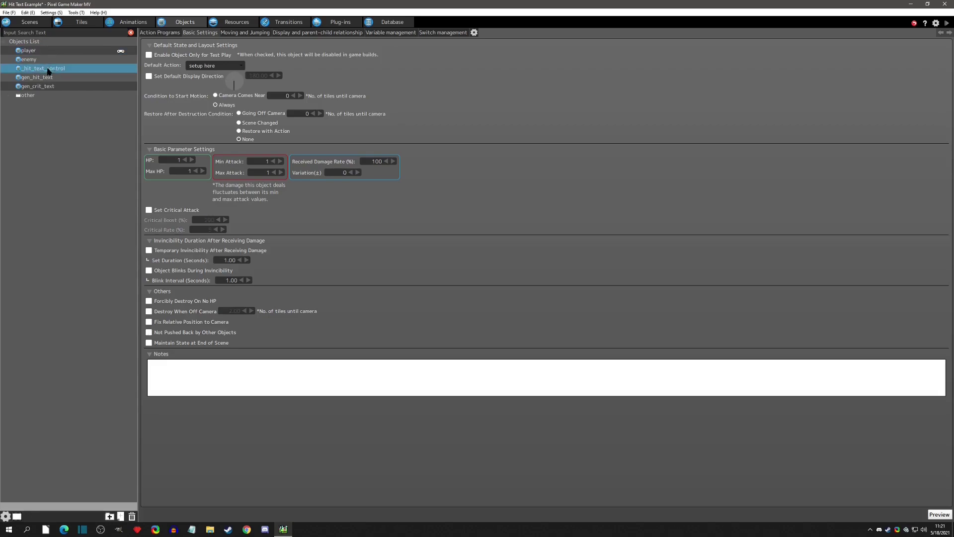
pyautogui.click(160, 32)
pyautogui.click(422, 262)
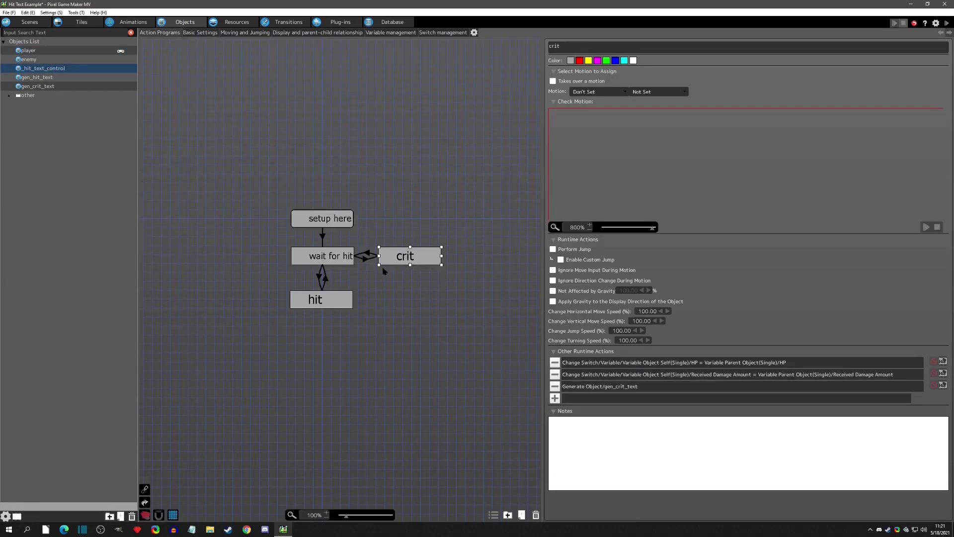
pyautogui.click(365, 258)
pyautogui.doubleClick(627, 183)
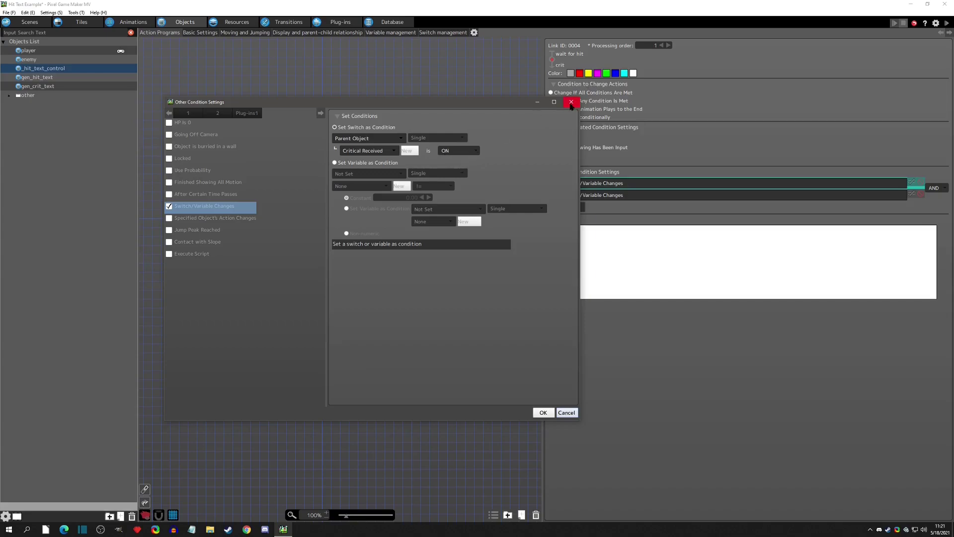
pyautogui.click(571, 103)
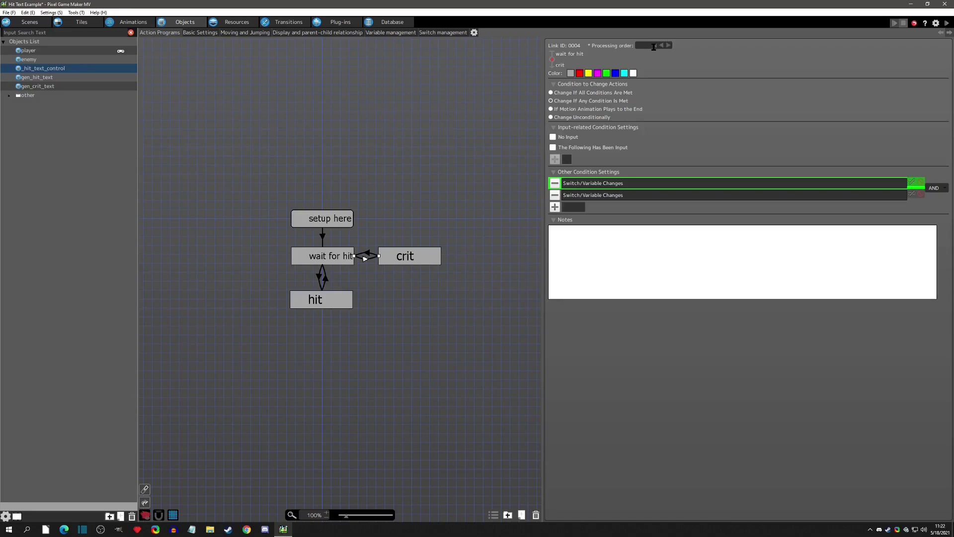
pyautogui.click(625, 196)
pyautogui.doubleClick(625, 196)
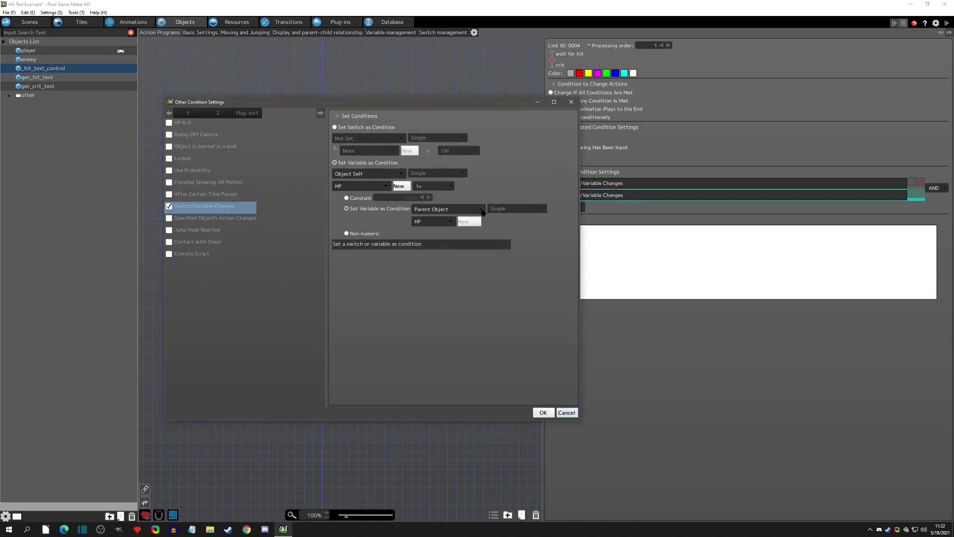
pyautogui.click(571, 102)
# Review the crit state's HP, damage amount and gen_crit_text actions, then select gen_crit_text
pyautogui.click(433, 255)
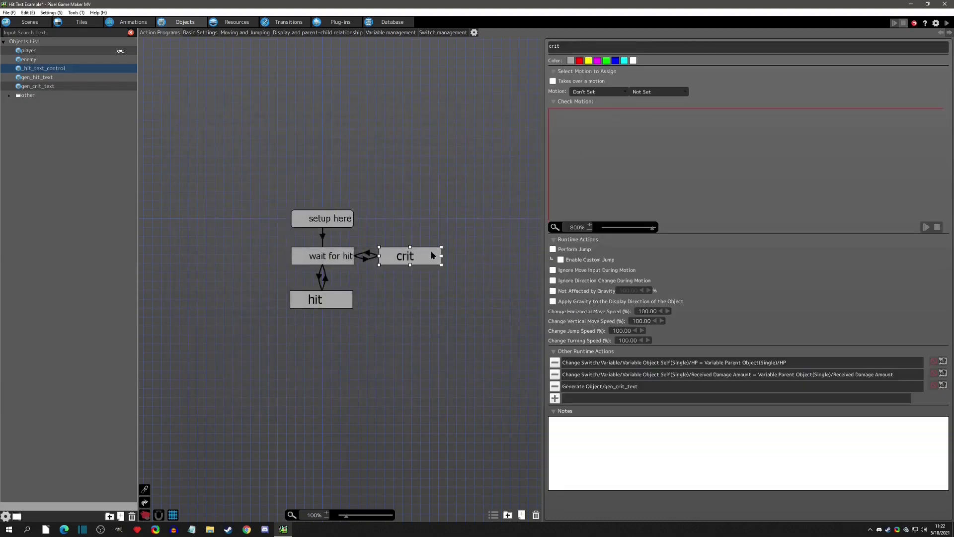
pyautogui.doubleClick(684, 364)
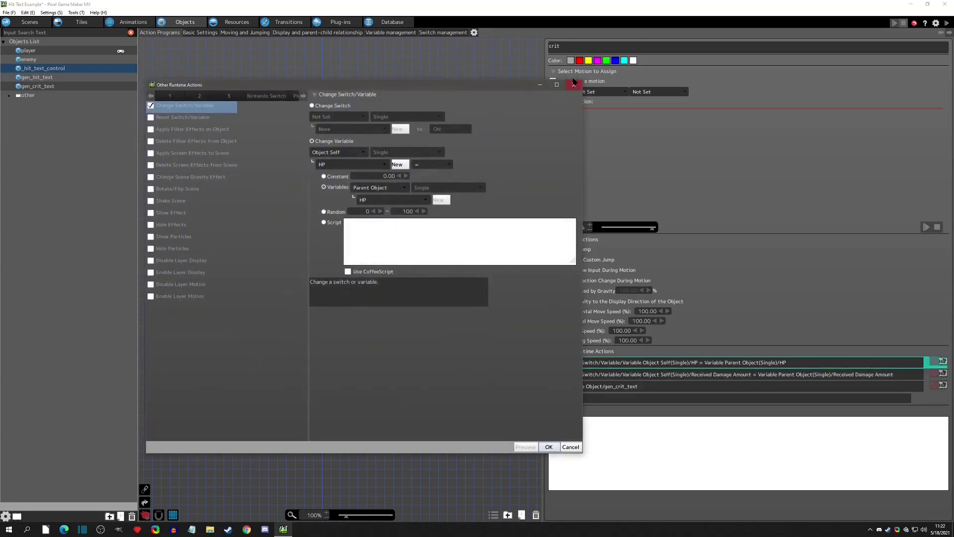
pyautogui.click(574, 84)
pyautogui.doubleClick(729, 377)
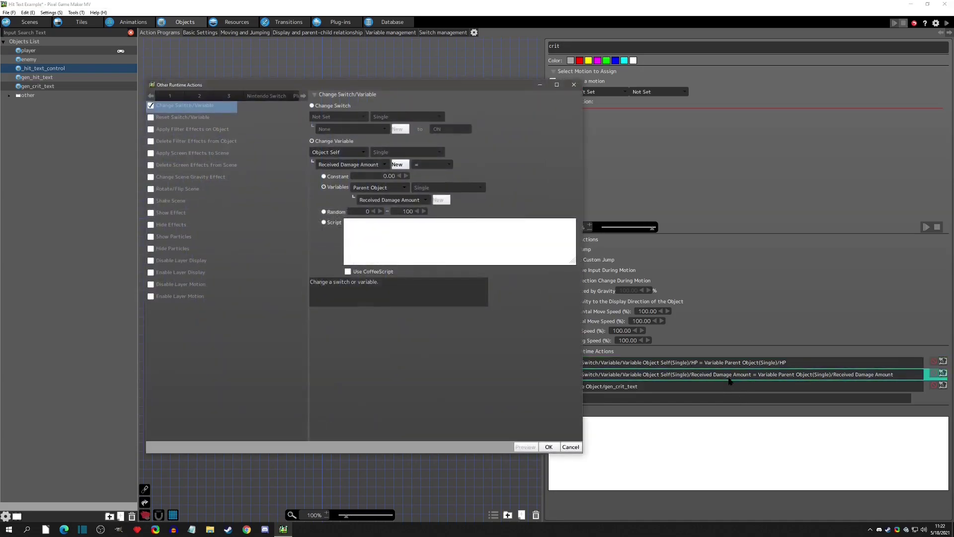
pyautogui.click(574, 85)
pyautogui.doubleClick(600, 387)
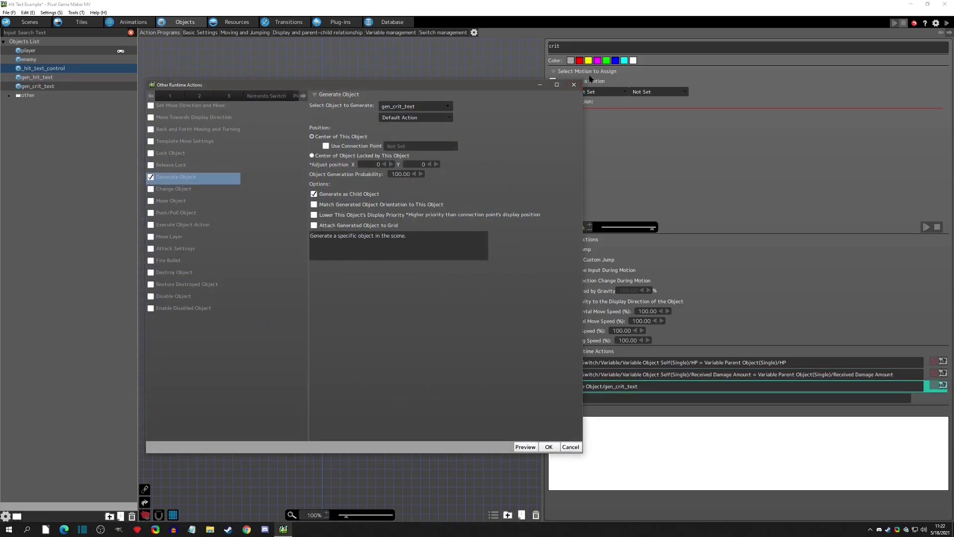
pyautogui.click(574, 84)
pyautogui.click(40, 88)
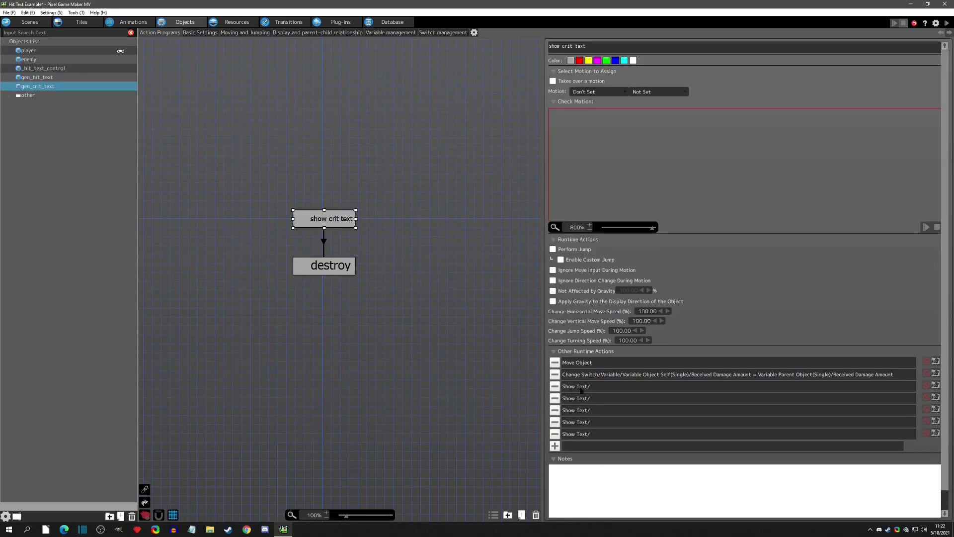
# Set the last Show Text action to show Received Damage Amount in red, font12x12
pyautogui.doubleClick(603, 375)
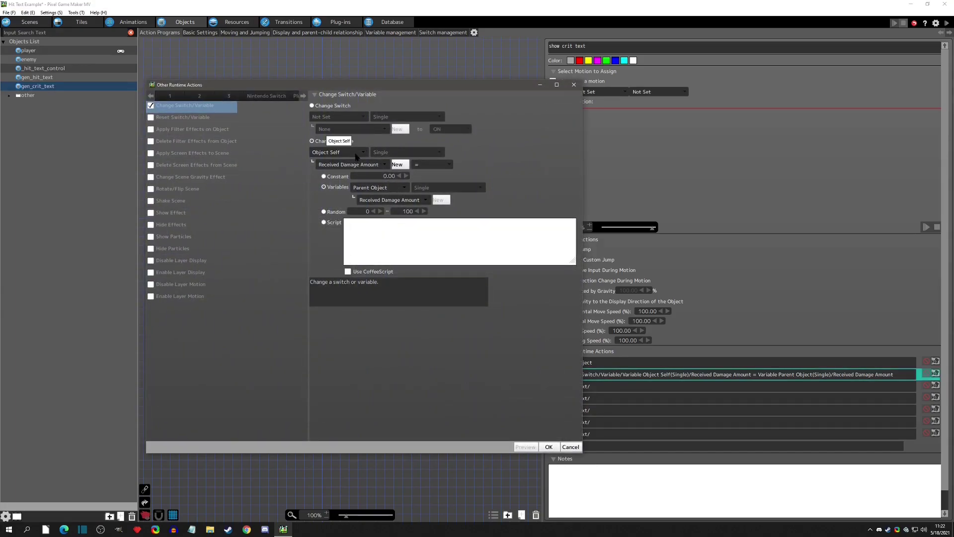
pyautogui.click(574, 85)
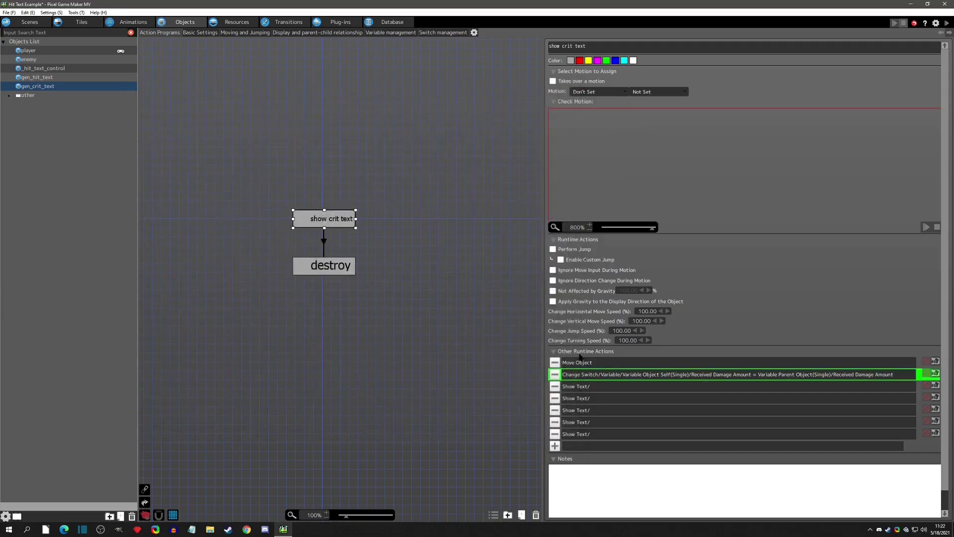
pyautogui.doubleClick(585, 435)
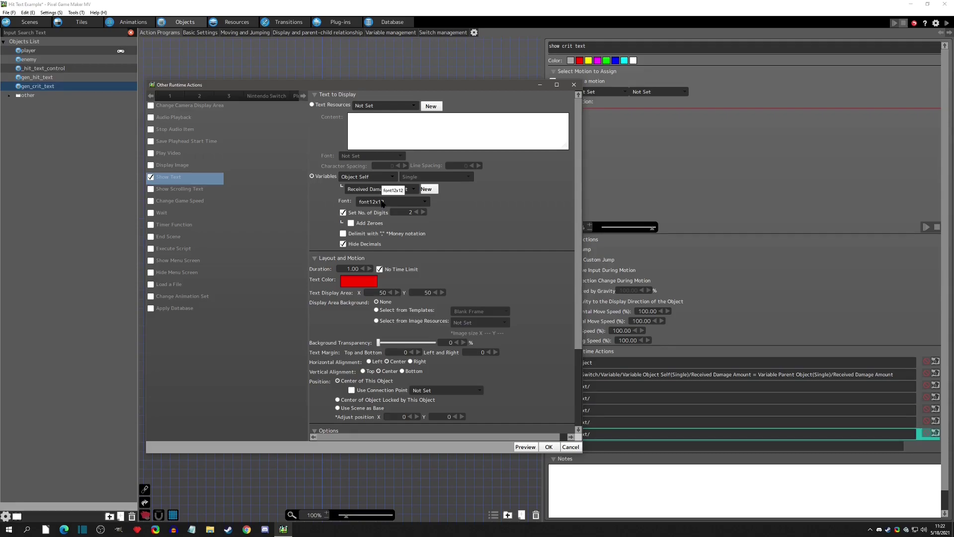
pyautogui.scroll(-3, 440, 248)
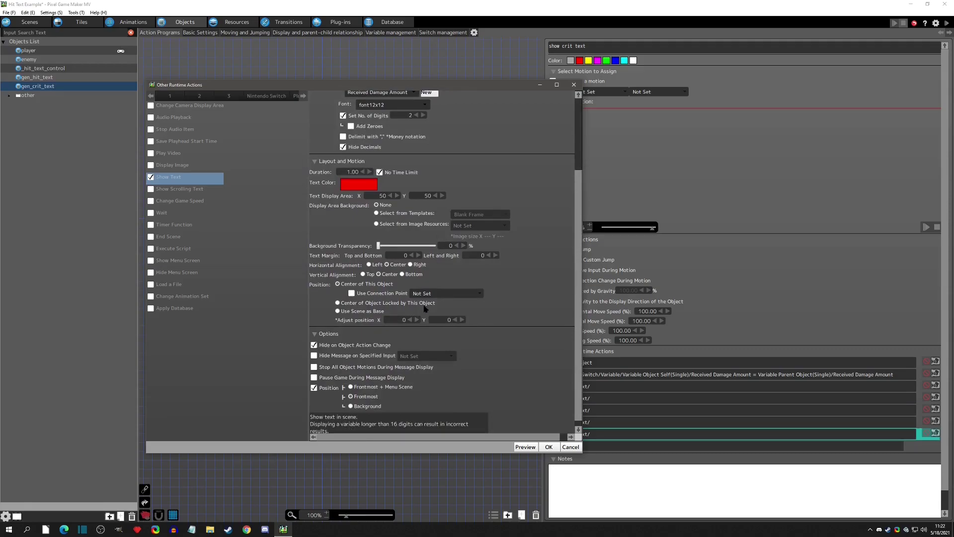
pyautogui.scroll(3, 425, 308)
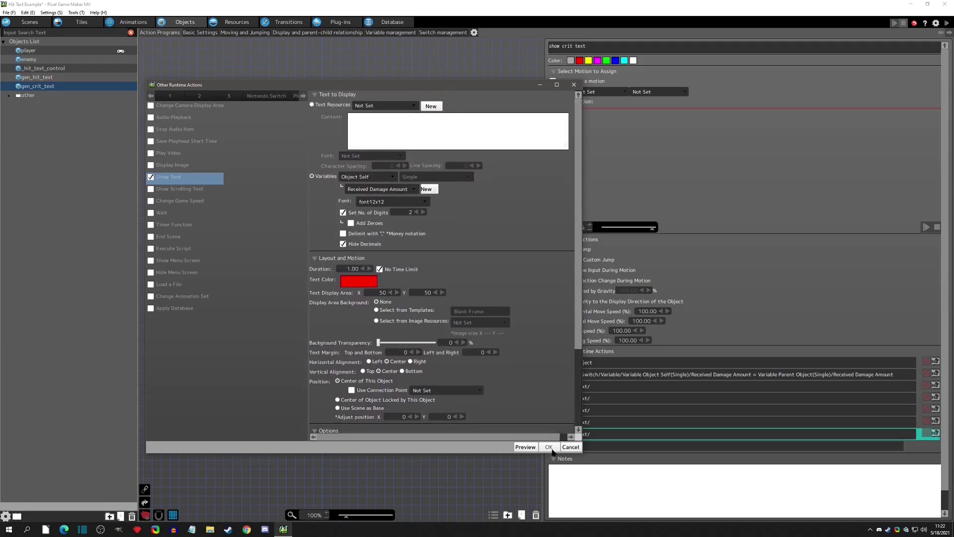
pyautogui.click(549, 447)
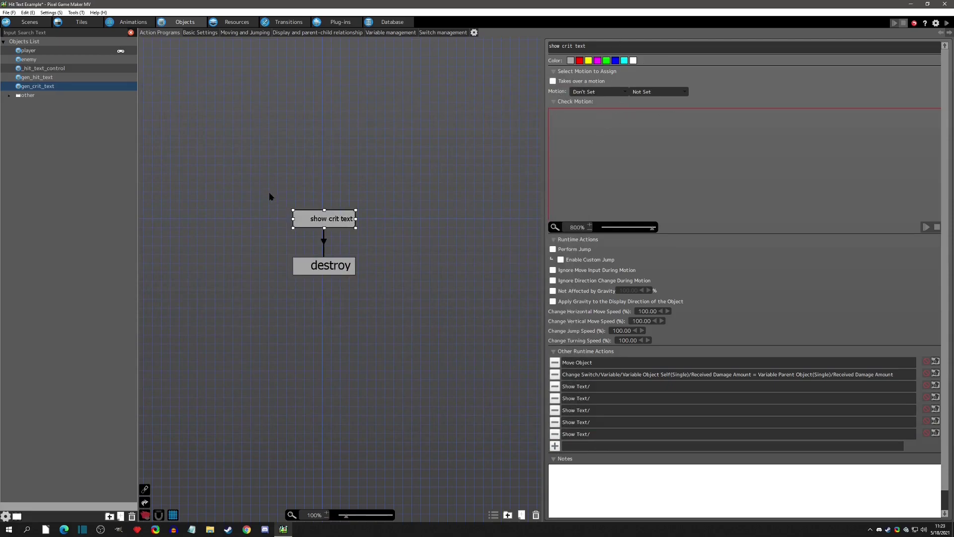
# Review gen_hit_text and _hit_text_control's hit state, then show the player's Basic Settings
pyautogui.click(56, 78)
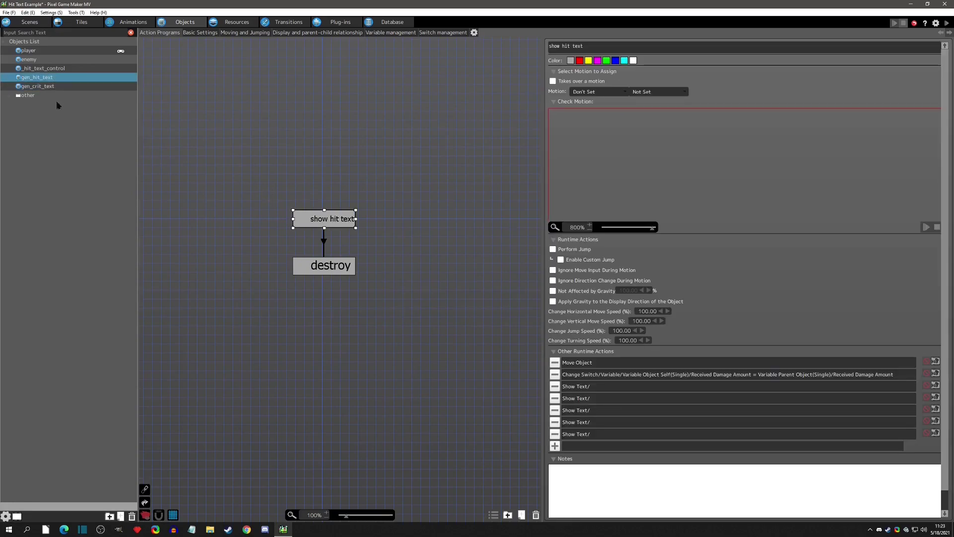
pyautogui.click(44, 69)
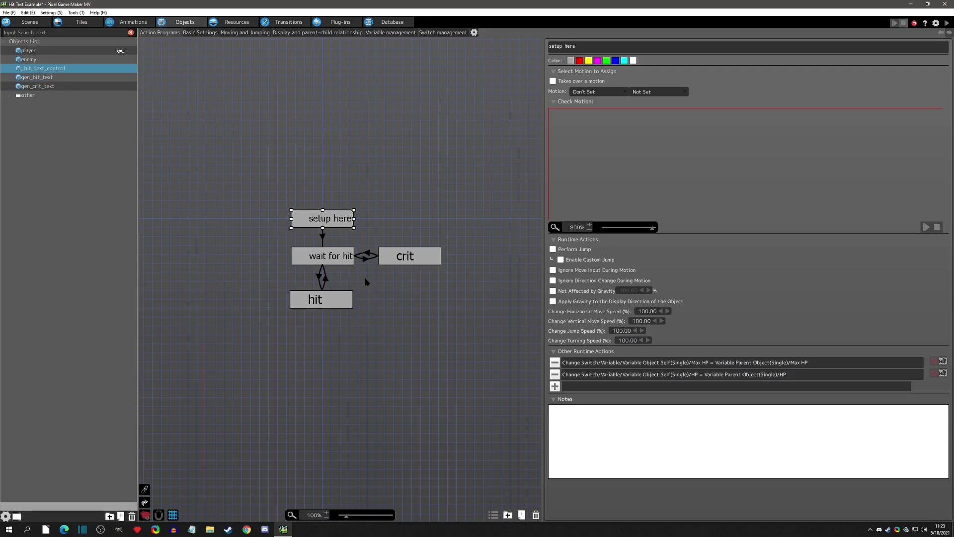
pyautogui.click(337, 305)
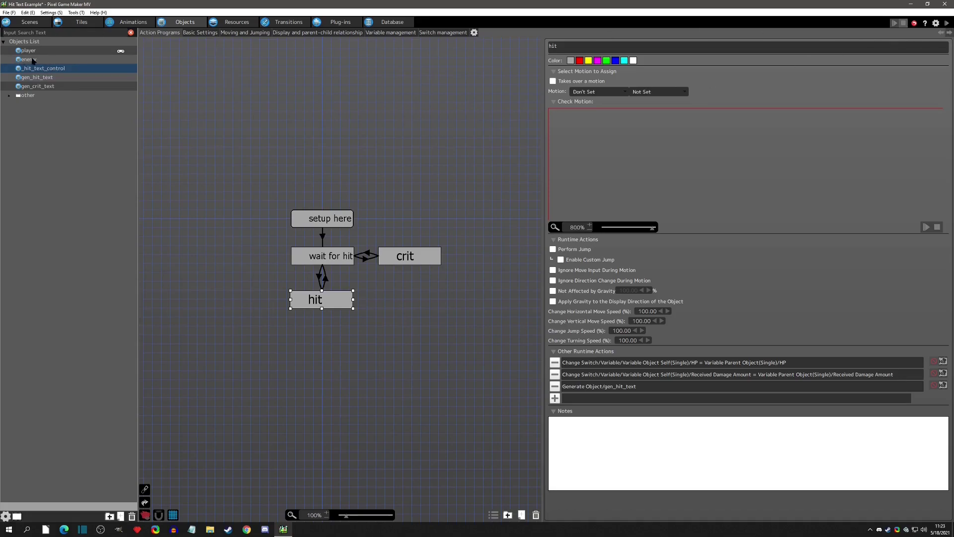
pyautogui.click(33, 60)
pyautogui.click(31, 50)
pyautogui.click(201, 33)
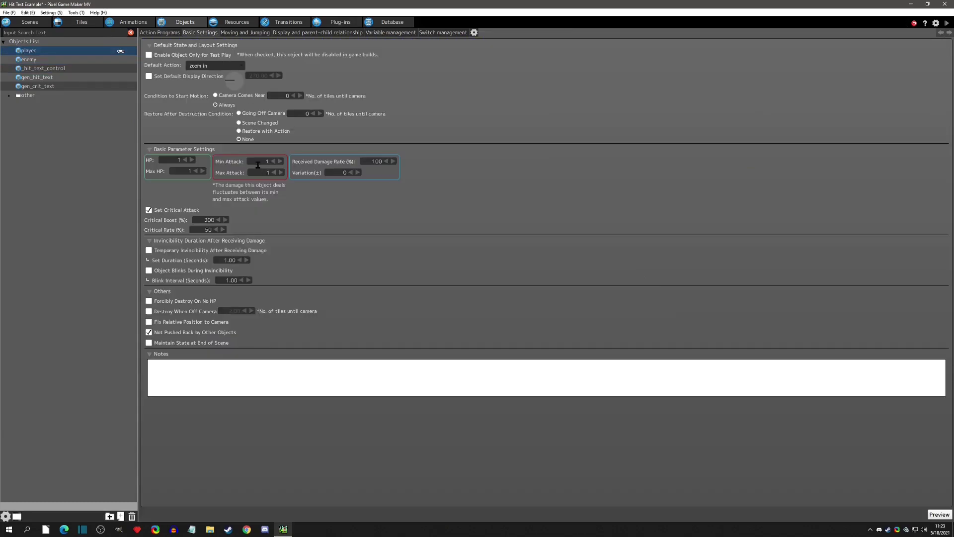
# Set the player's Min Attack to 2 and Max Attack to 3
pyautogui.click(262, 162)
pyautogui.press('Tab')
pyautogui.click(258, 160)
# Test-play, attacking the chicken five times to see hit and critical damage numbers
pyautogui.click(947, 22)
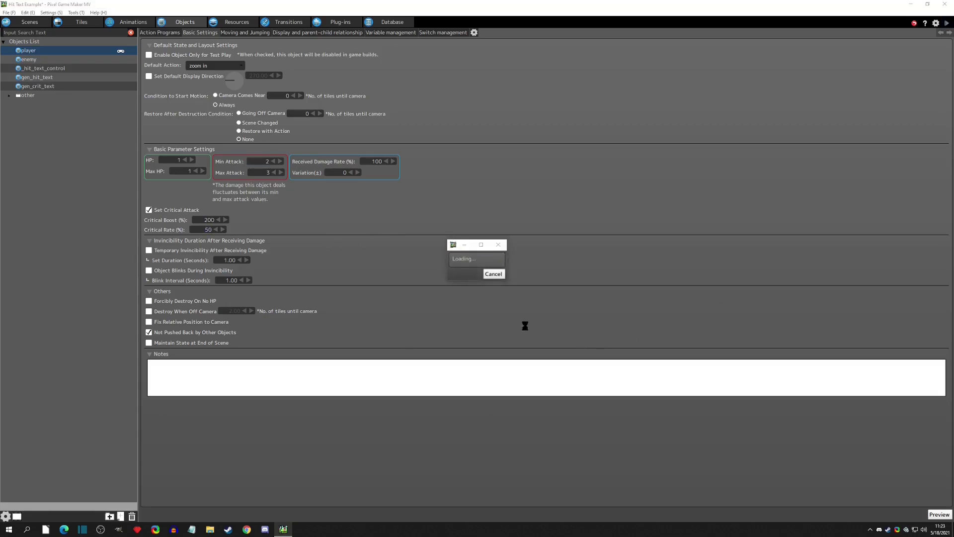
pyautogui.press('z')
pyautogui.press('z')
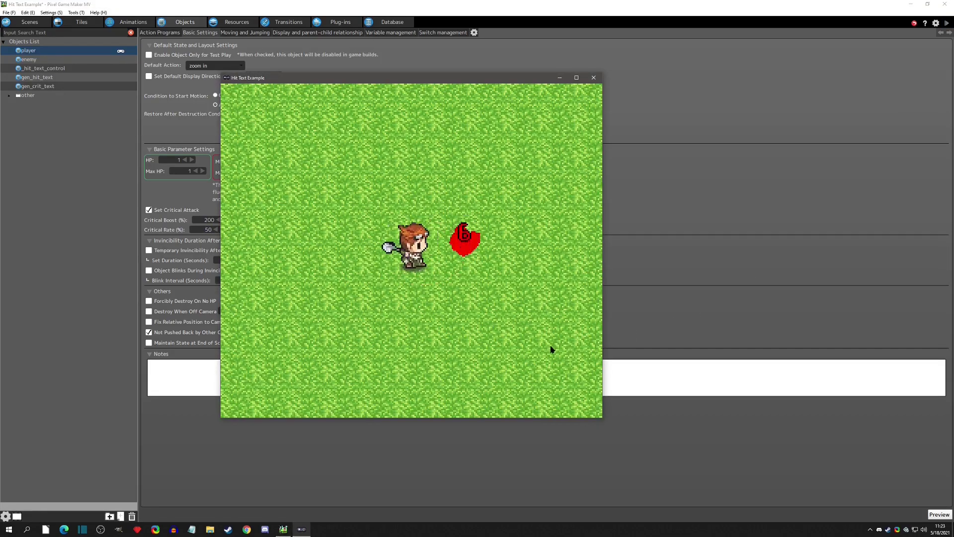
pyautogui.press('z')
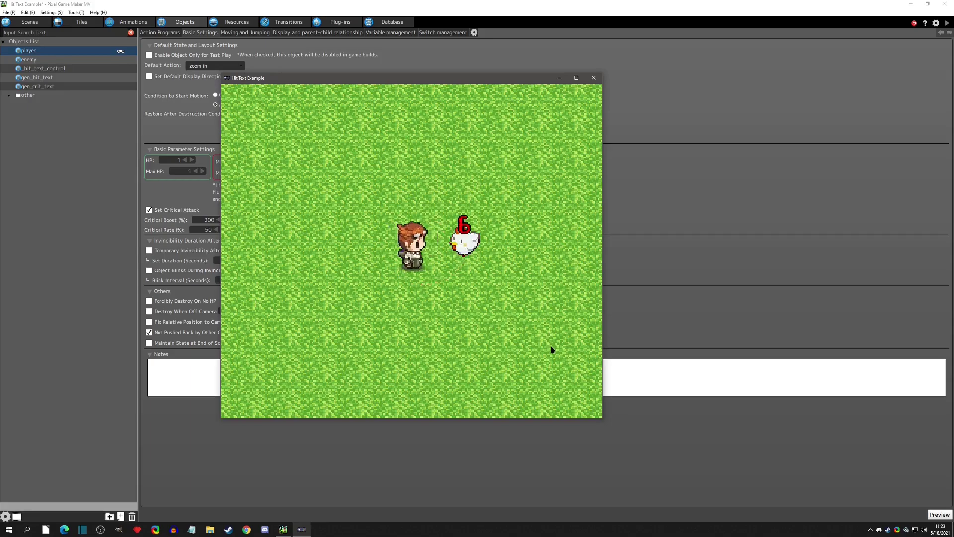
pyautogui.press('z')
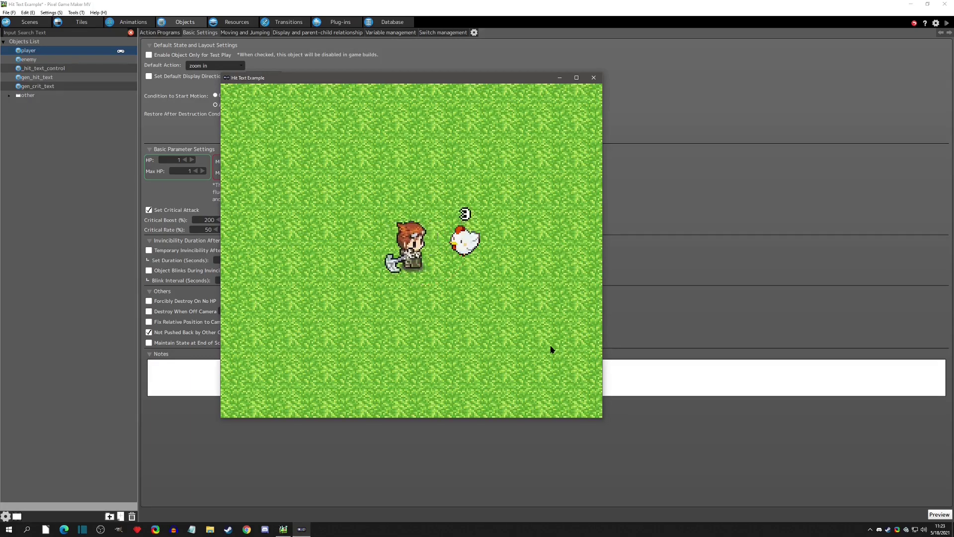
pyautogui.press('z')
pyautogui.press('z')
pyautogui.press('z')
pyautogui.press('z')
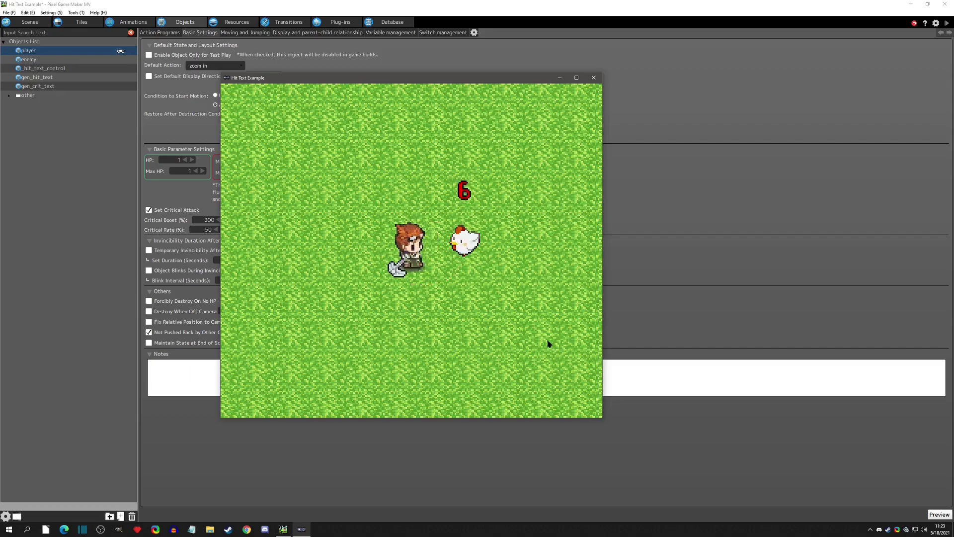
pyautogui.press('z')
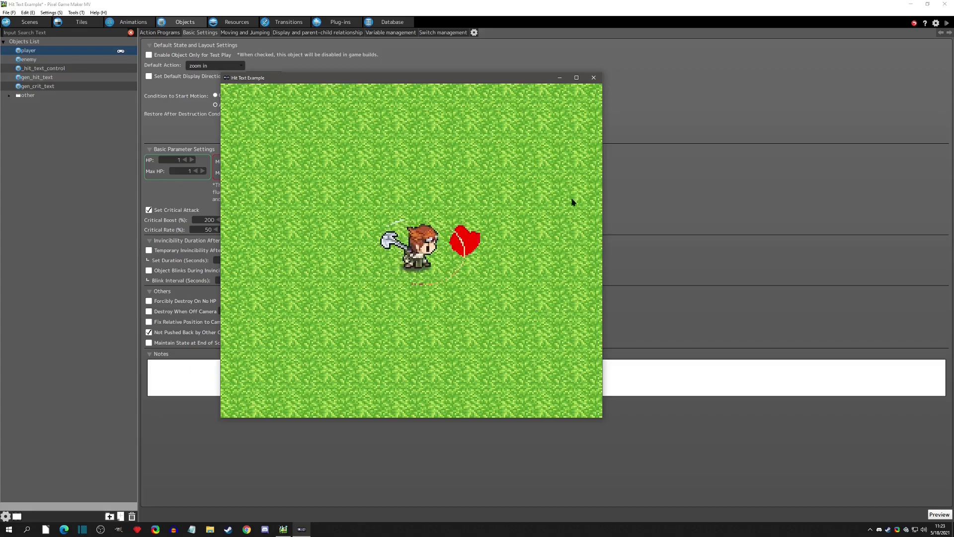
pyautogui.click(594, 78)
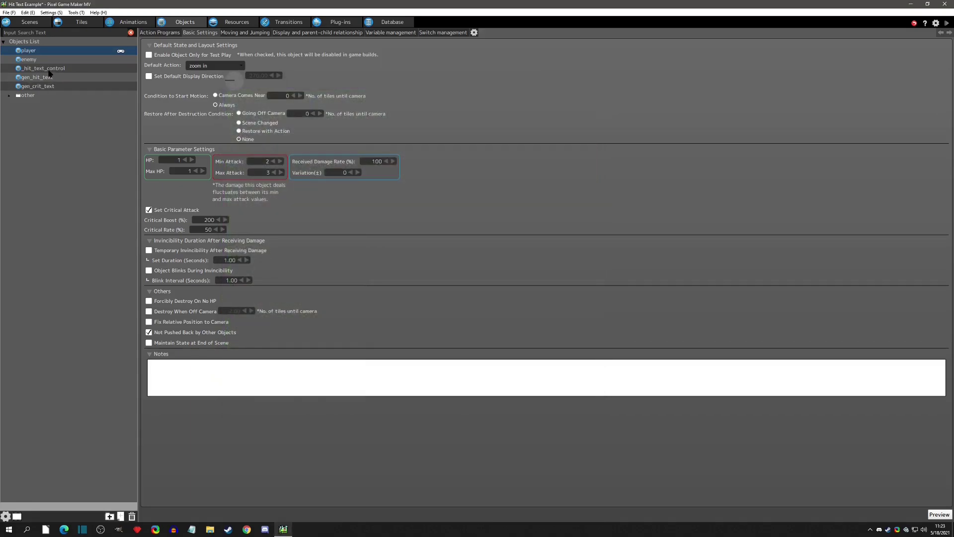
# Set _hit_text_control's Gravity Effect to 0 on the Moving and Jumping tab
pyautogui.click(47, 68)
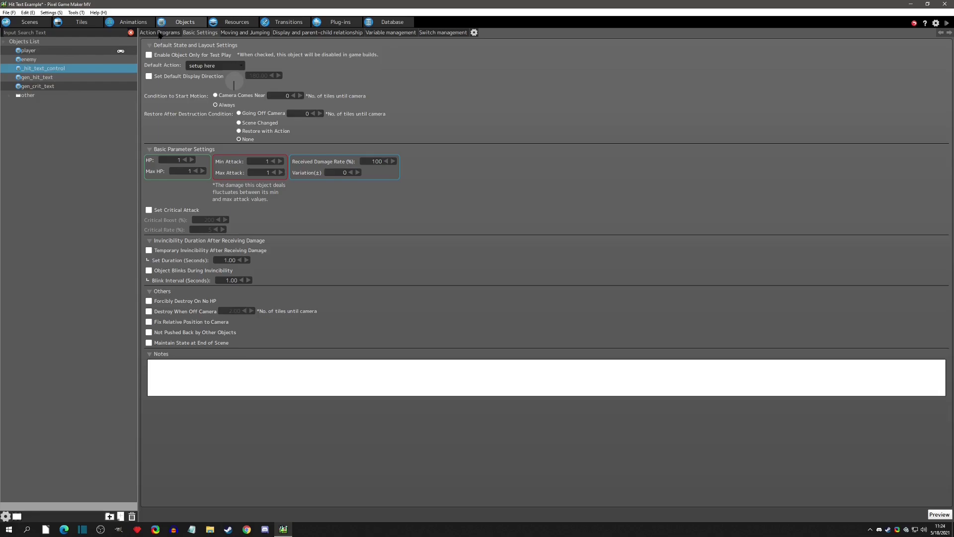
pyautogui.click(238, 33)
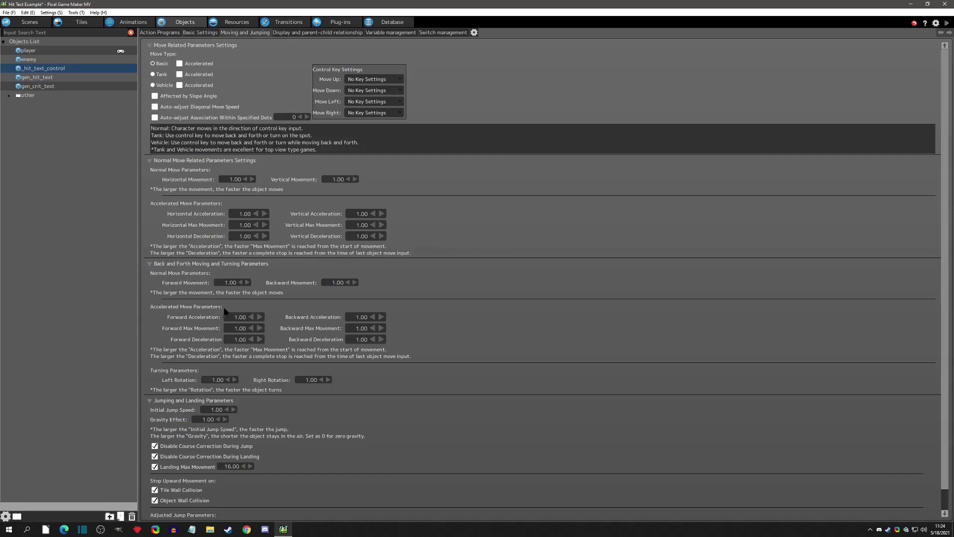
pyautogui.doubleClick(208, 419)
pyautogui.write('0')
# Set Gravity Effect to 0 for gen_hit_text and gen_crit_text
pyautogui.click(30, 78)
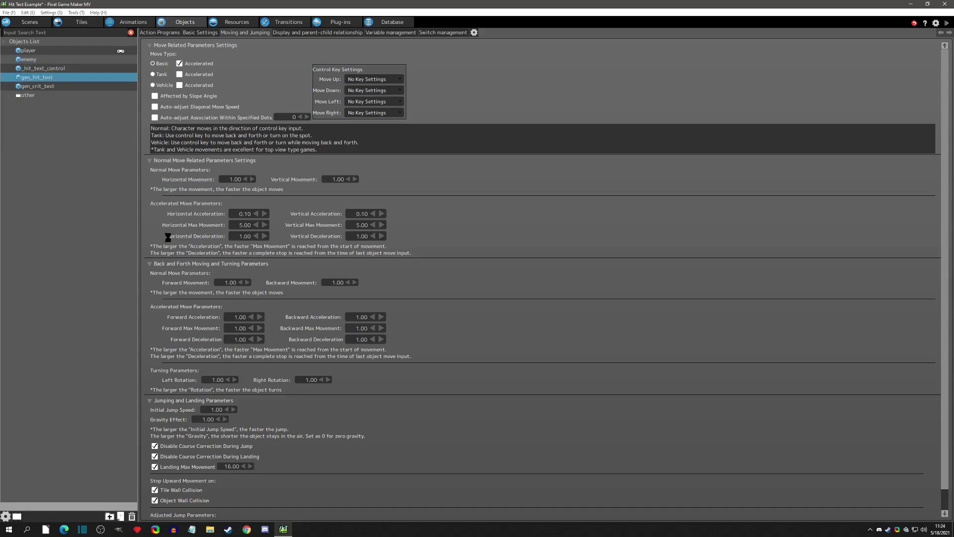
pyautogui.doubleClick(207, 419)
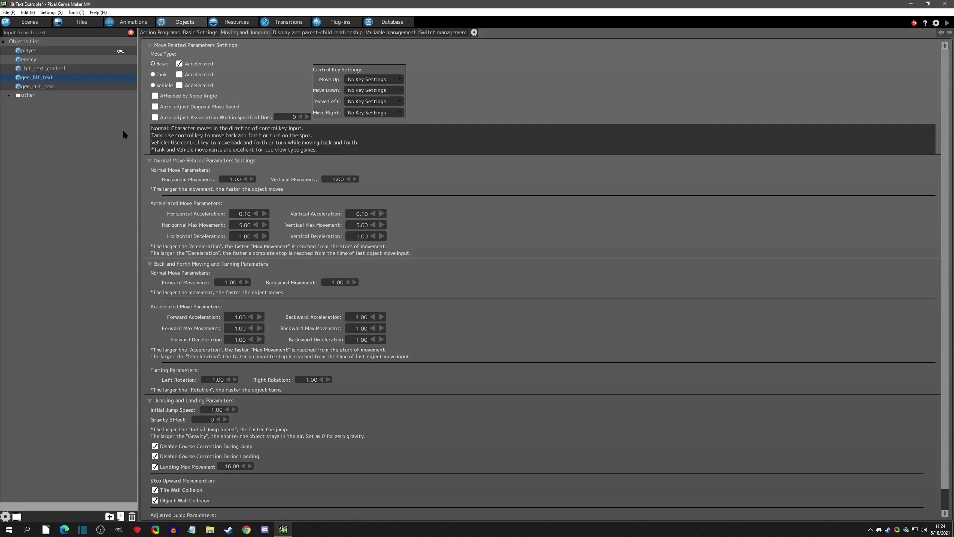
pyautogui.click(59, 87)
pyautogui.doubleClick(208, 420)
pyautogui.write('0')
pyautogui.press('Return')
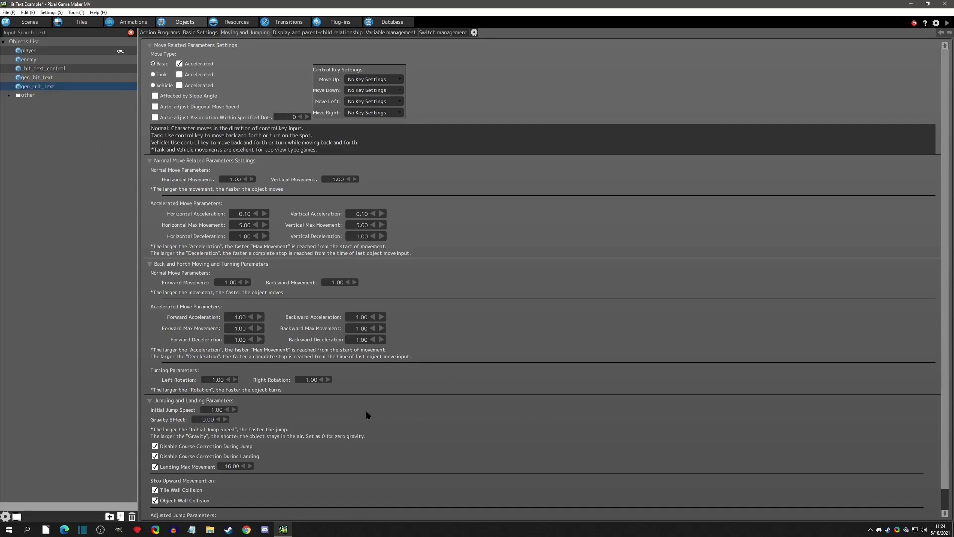
pyautogui.click(35, 60)
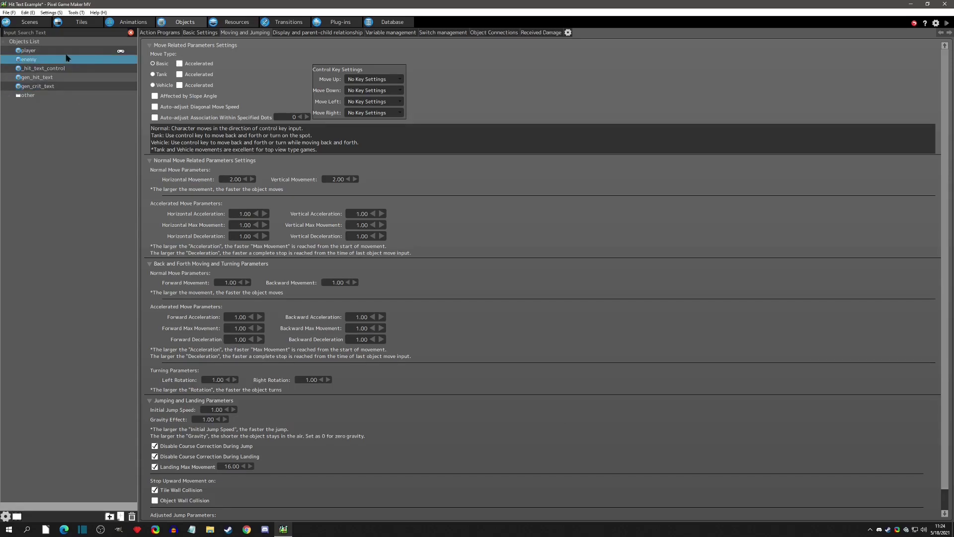
# Duplicate the enemy's wait state as a new 'hit action' state placed beside wait
pyautogui.click(151, 33)
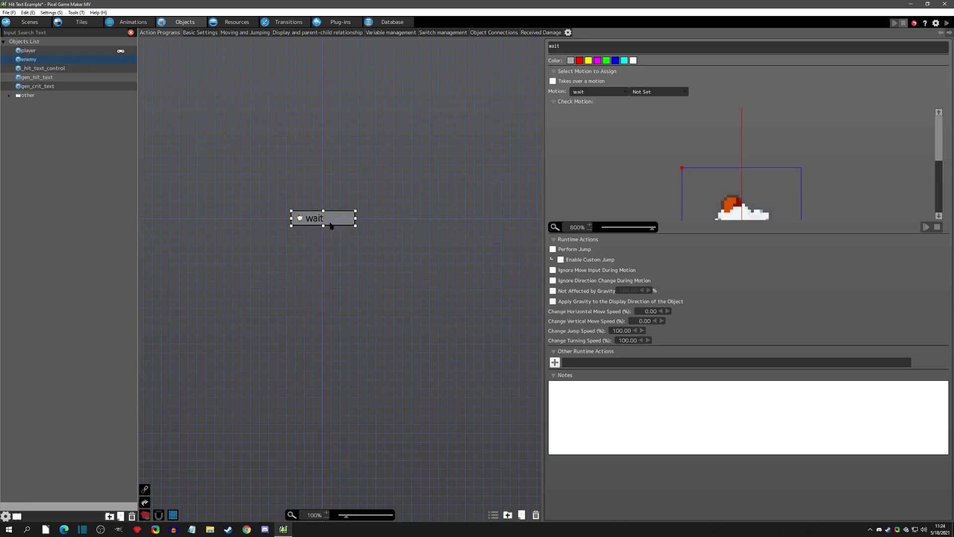
pyautogui.hotkey('ctrl', 'c')
pyautogui.hotkey('ctrl', 'v')
pyautogui.write('hit action')
pyautogui.moveTo(427, 229); pyautogui.dragTo(431, 221)
# Check _hit_text_control's hit state, then give 'hit action' a Generate Object gen_hit_text action
pyautogui.click(41, 63)
pyautogui.click(41, 68)
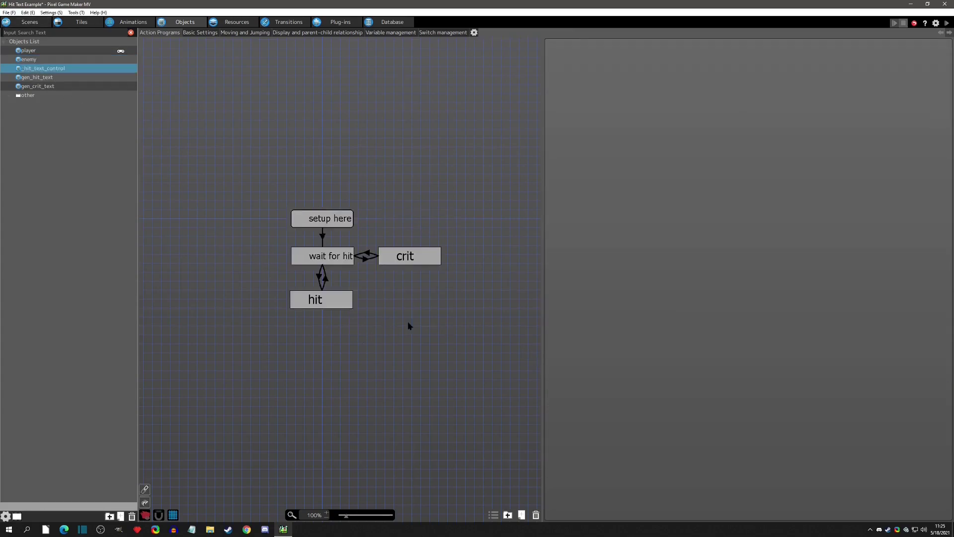
pyautogui.click(309, 301)
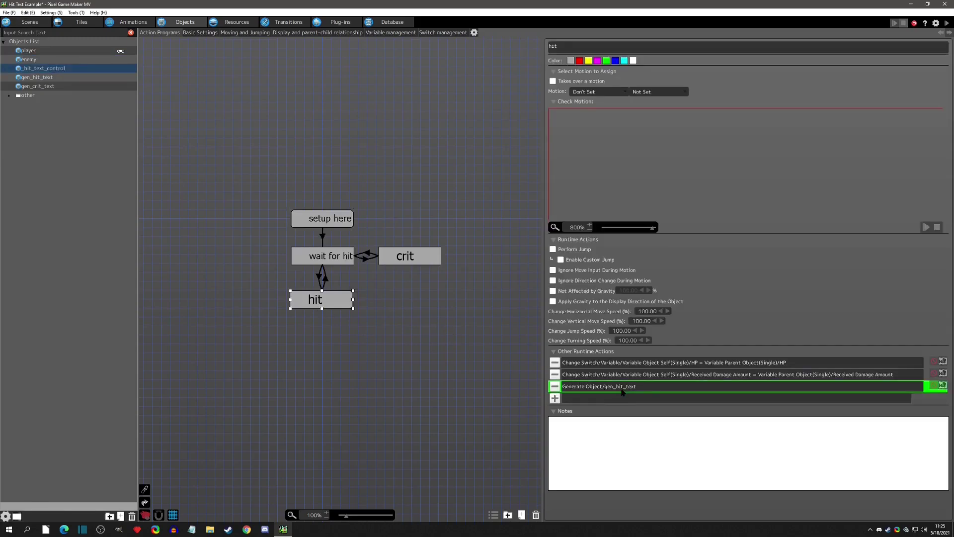
pyautogui.click(58, 60)
pyautogui.click(397, 220)
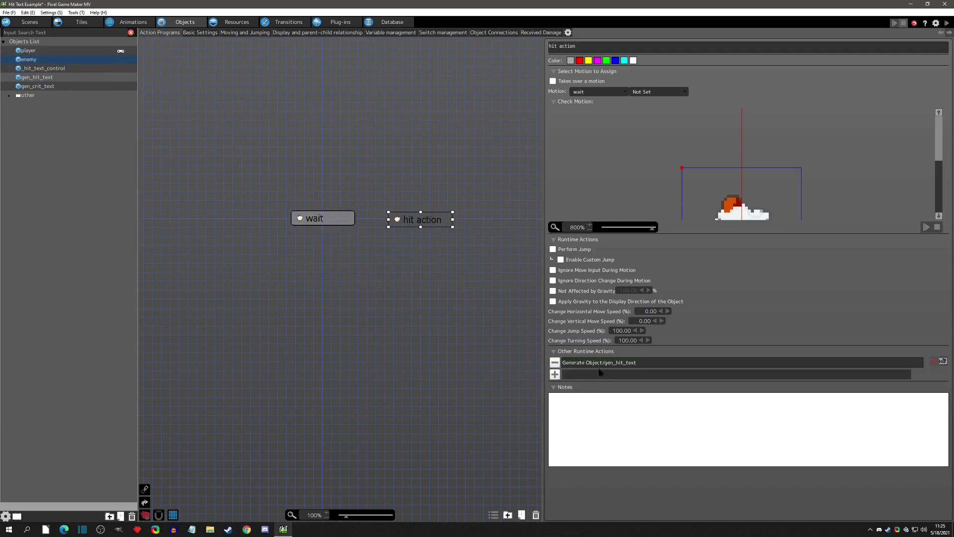
pyautogui.doubleClick(600, 367)
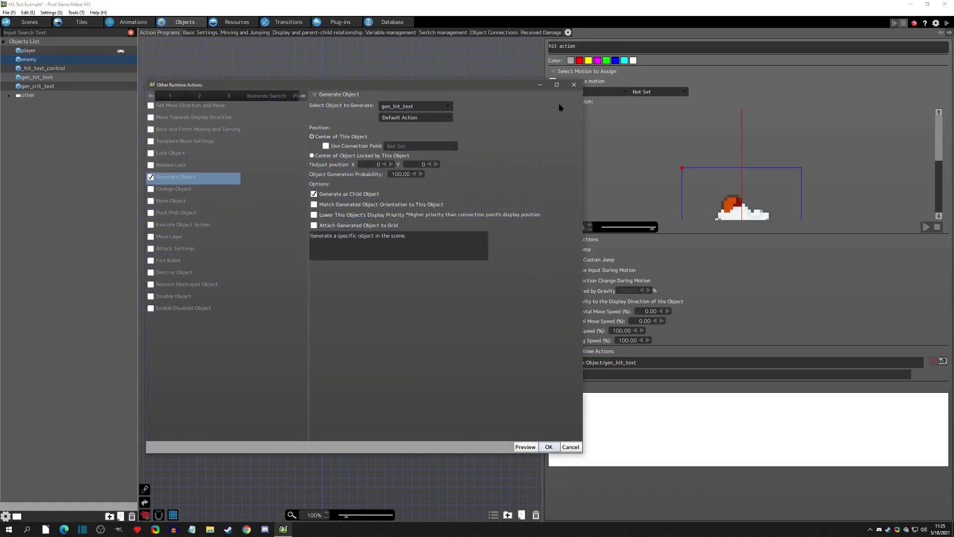
pyautogui.click(574, 85)
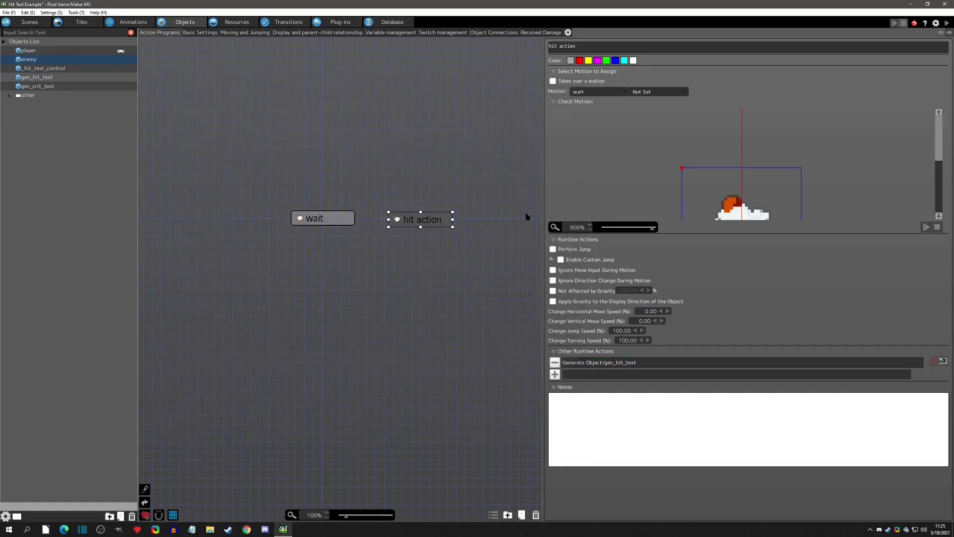